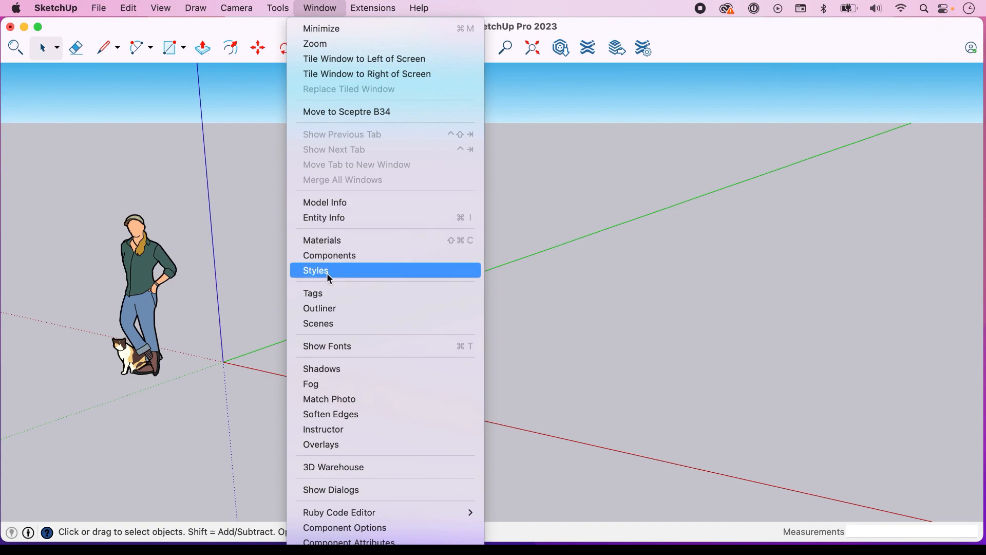
Examine the edge, face, background, watermark and modeling settings of the Simple Style, toggling the sky off and back on
click(327, 271)
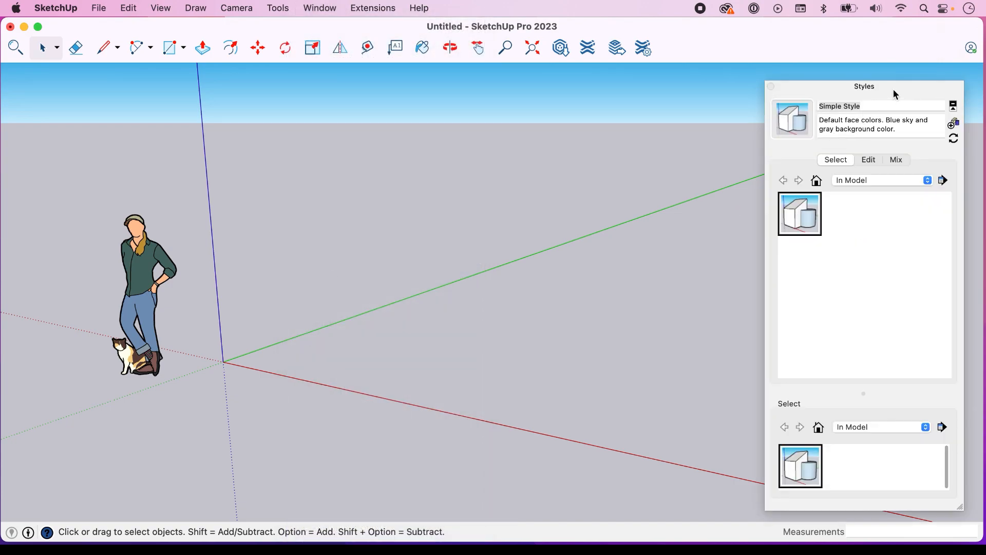
drag(896, 85, 896, 77)
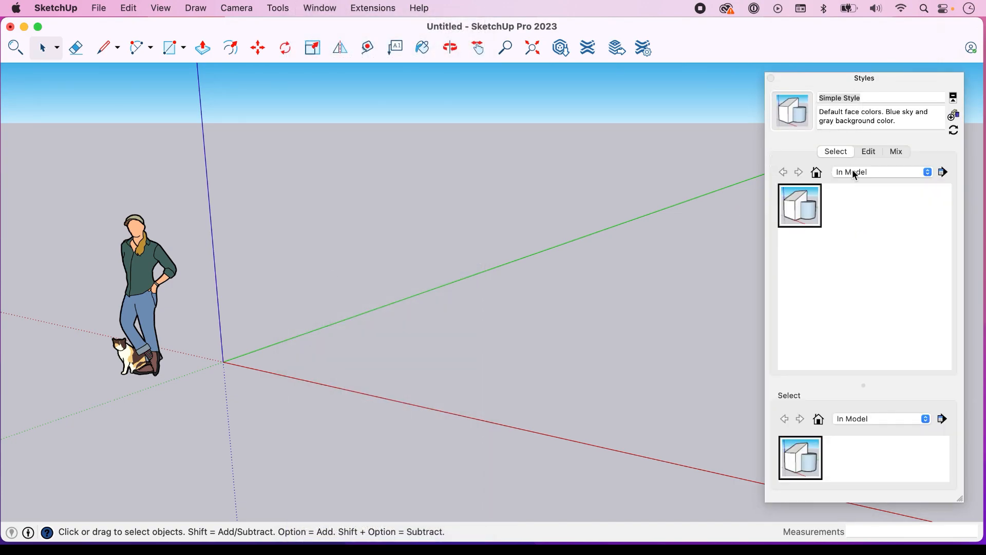
click(870, 152)
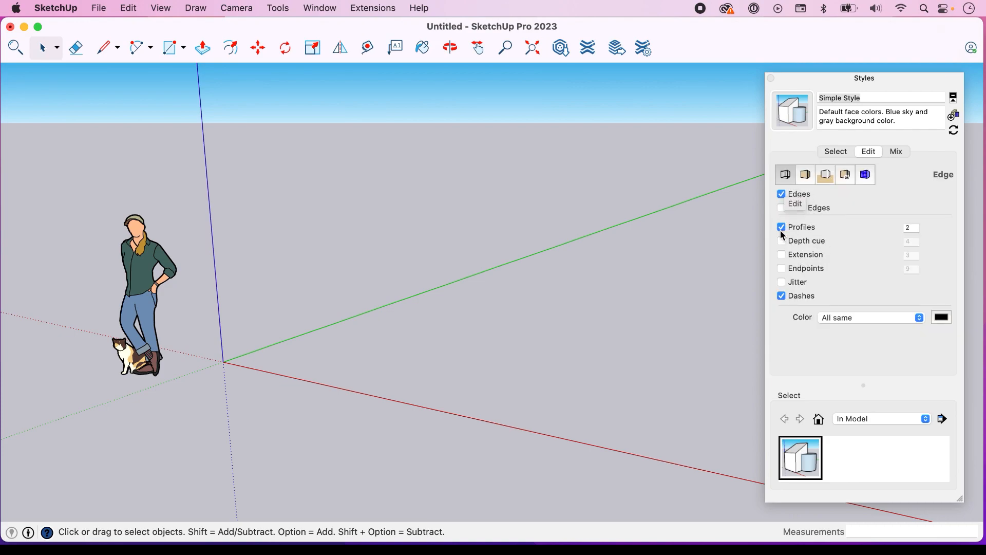
click(805, 176)
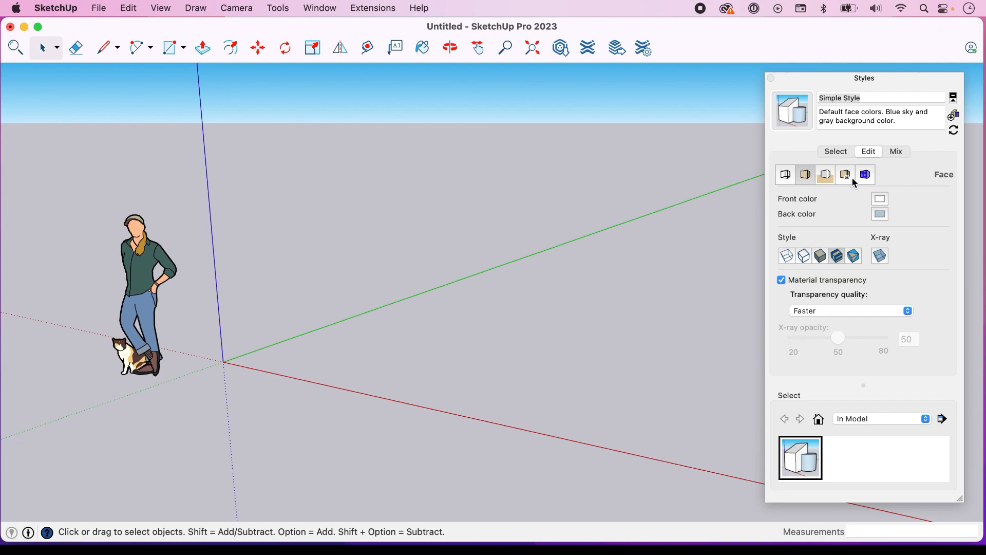
click(827, 175)
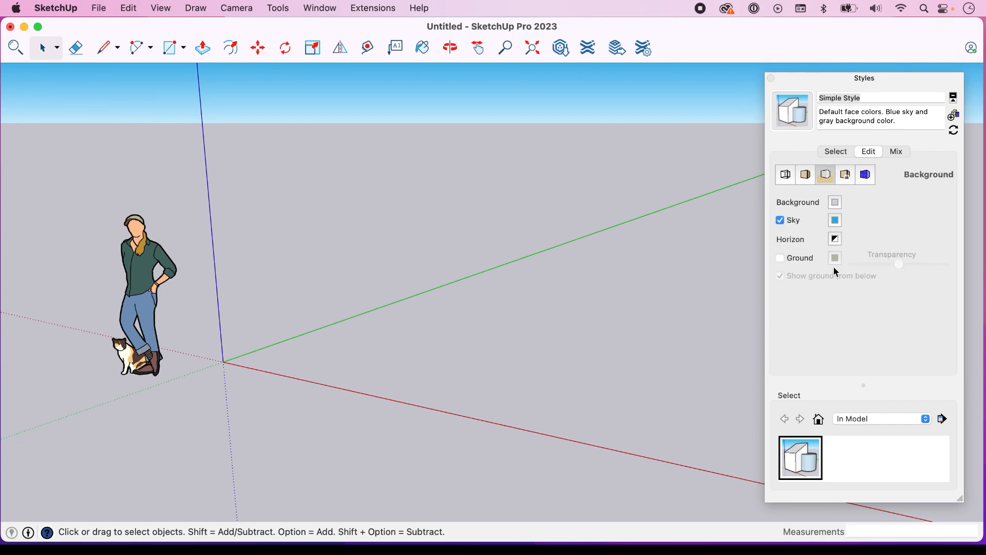
click(781, 221)
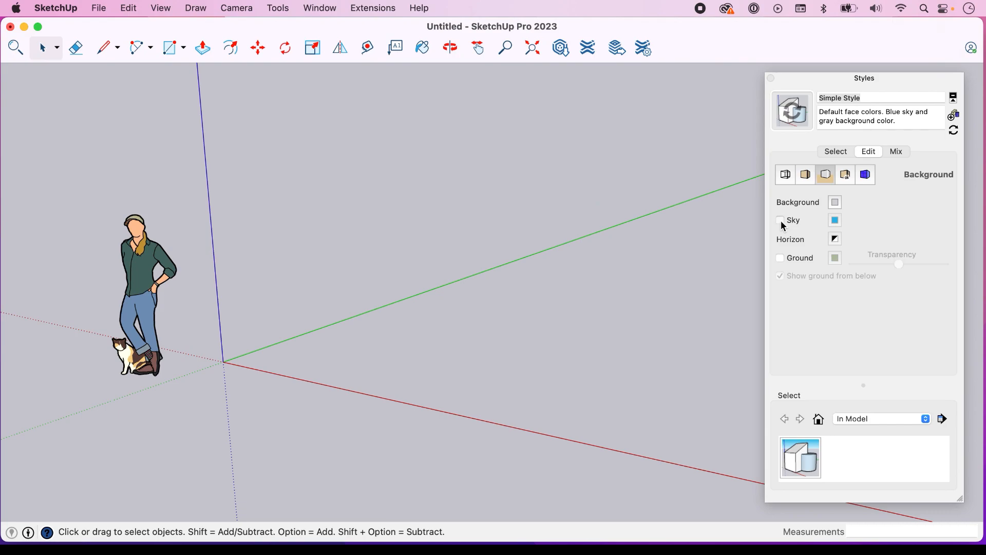
click(780, 220)
click(845, 176)
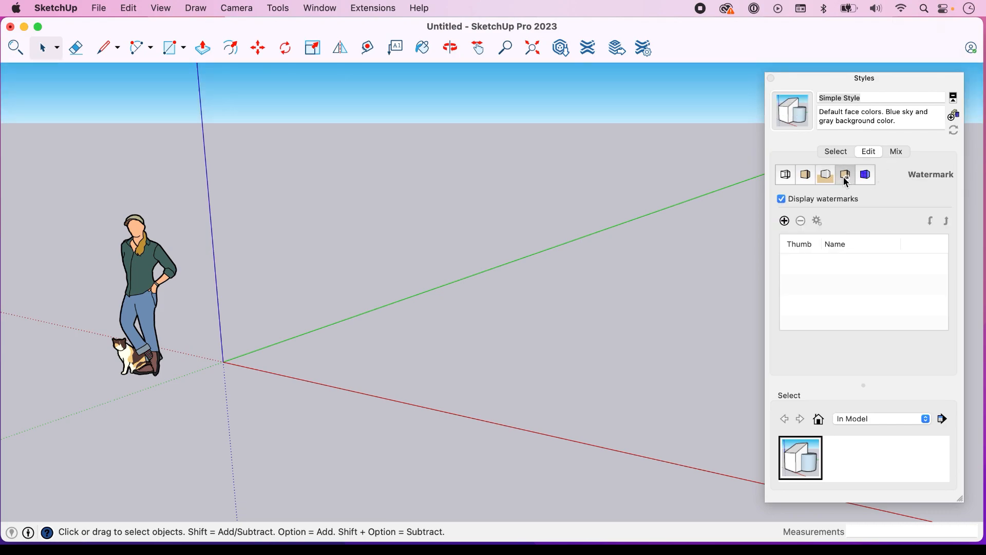
click(866, 176)
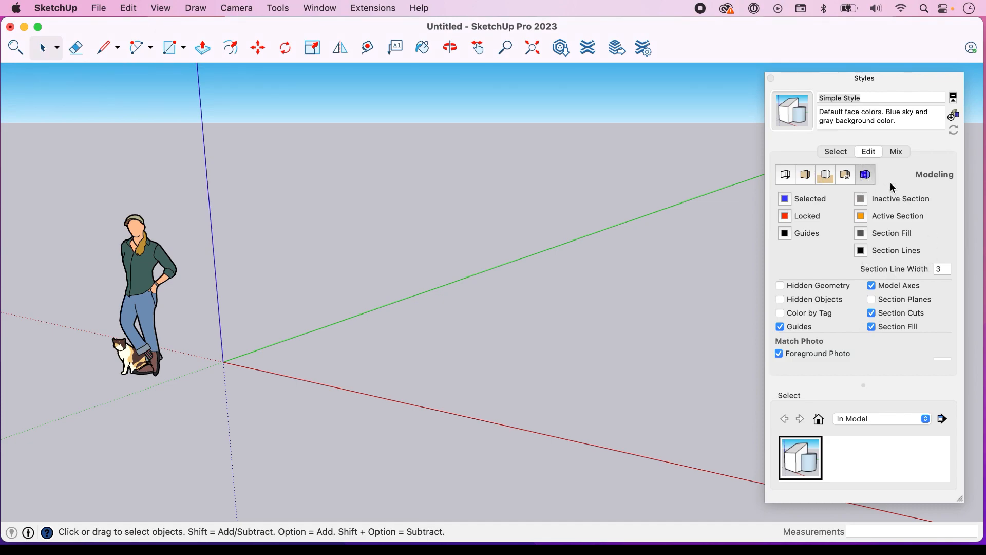
Create a new style from the Simple Style and name it "My Style 1"
click(836, 153)
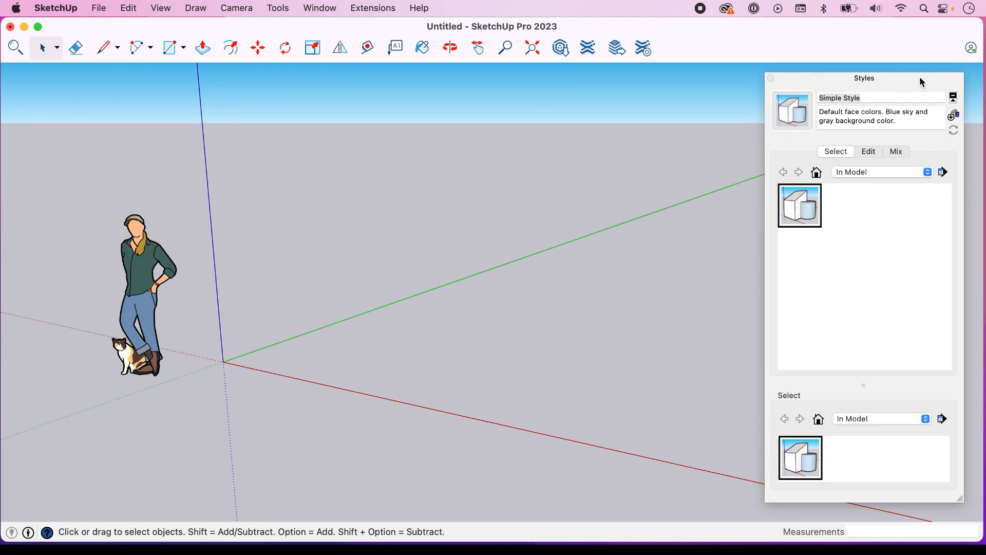
click(957, 119)
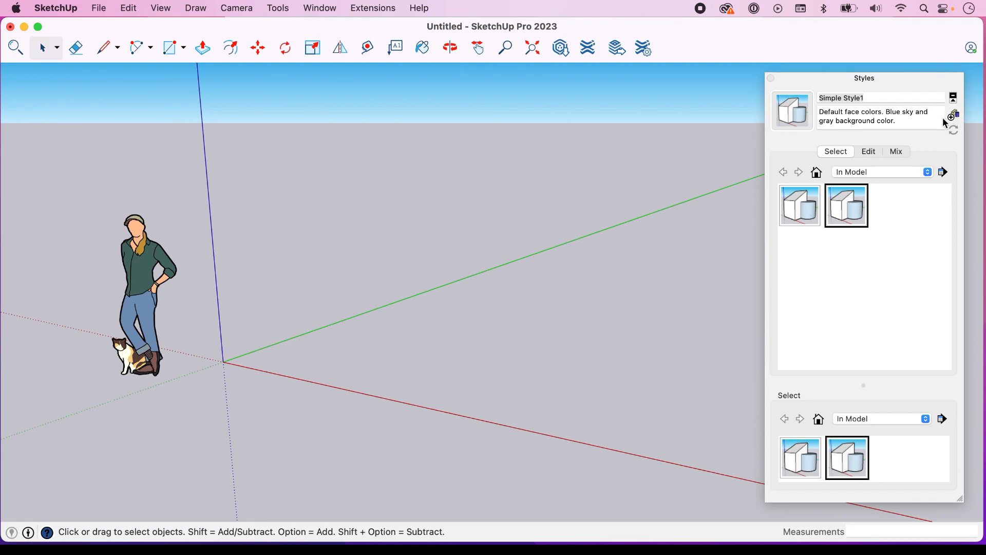
click(873, 97)
text(My Sty)
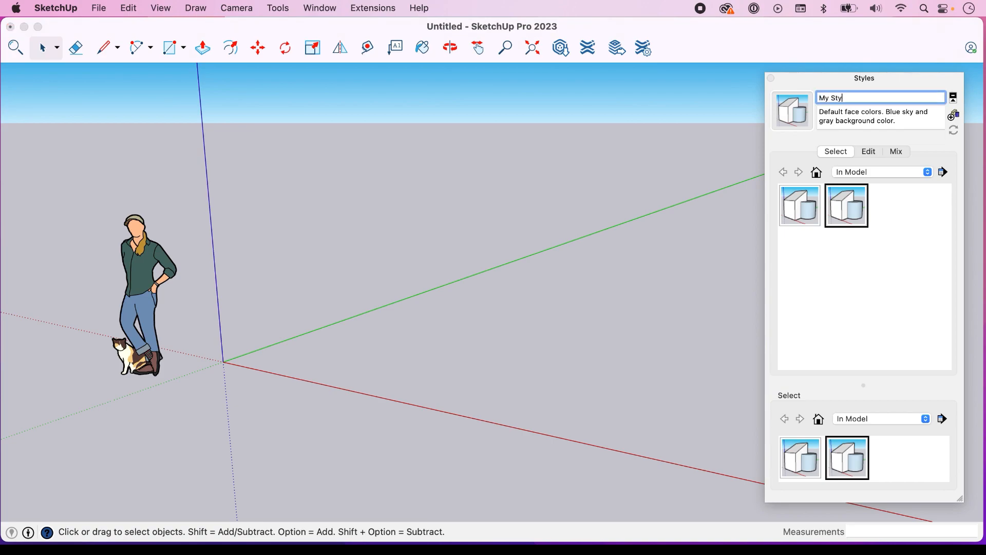
text(le 1)
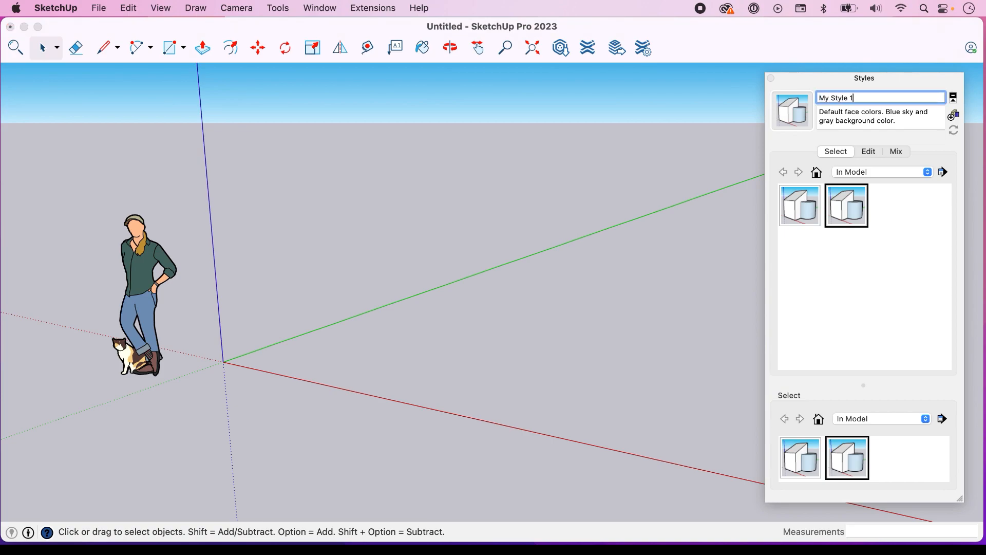
Replace the new style's description with "my custom style." and update the style with the change
click(898, 122)
triple_click(825, 116)
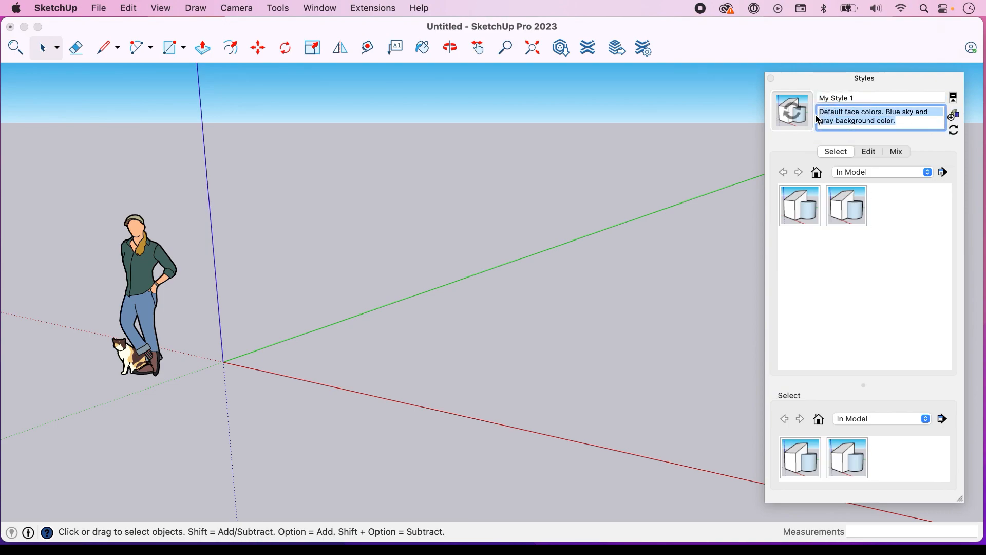
text(my custom )
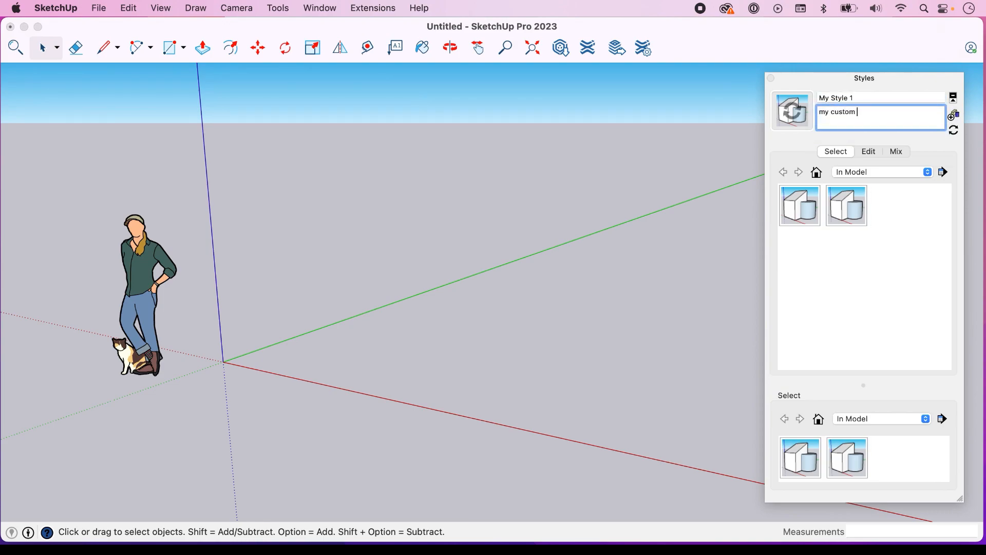
text(style.)
click(955, 135)
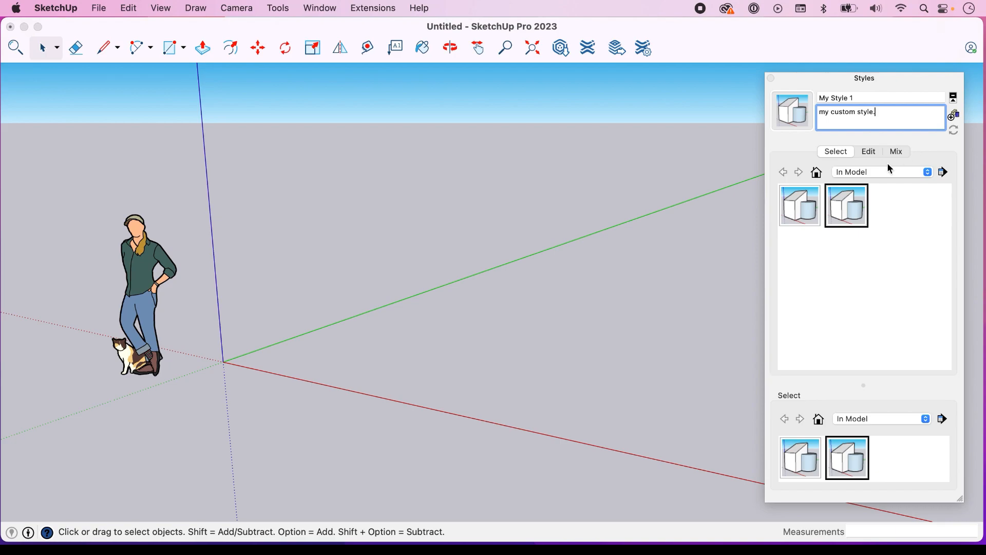
Switch to Simple Style and back to My Style 1, and open the edge settings of My Style 1
click(801, 214)
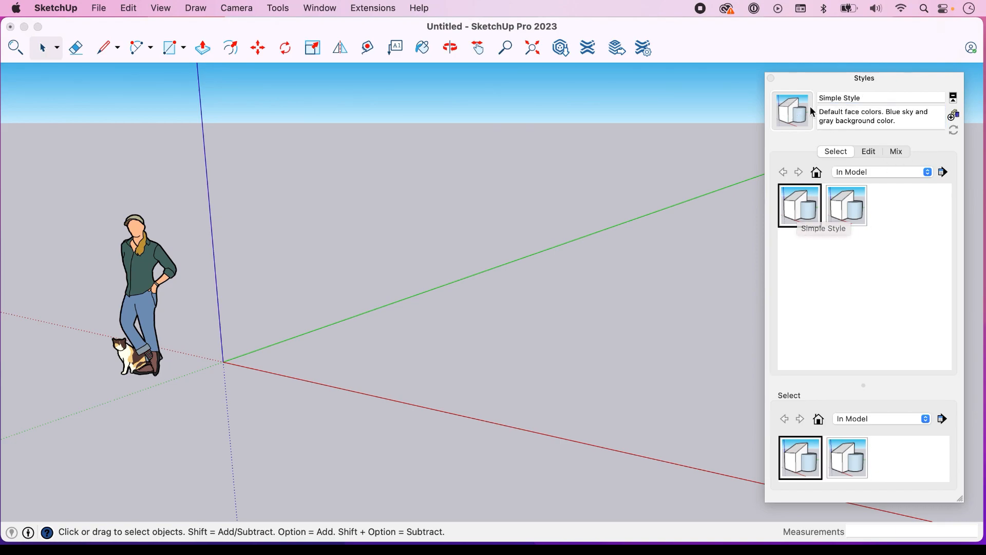
click(857, 211)
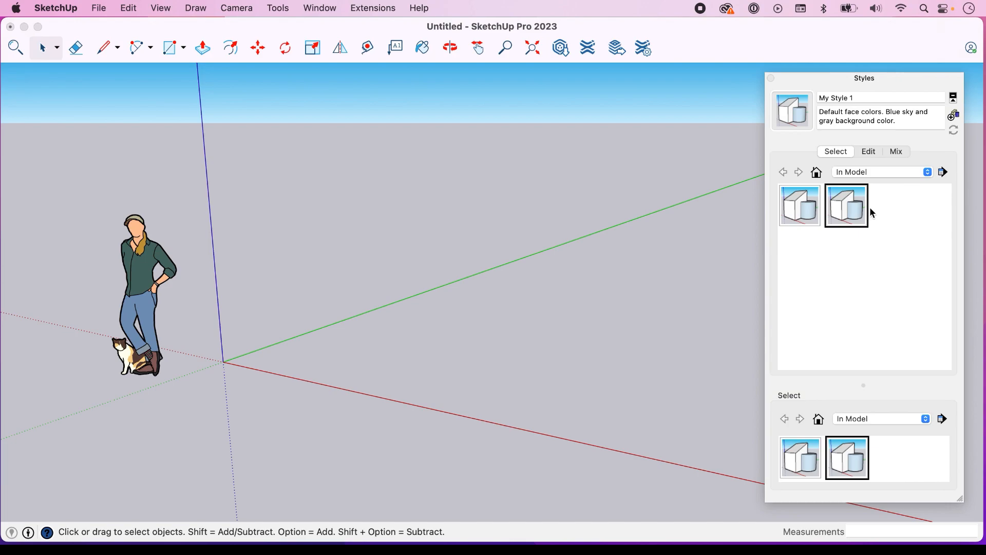
click(868, 153)
click(786, 175)
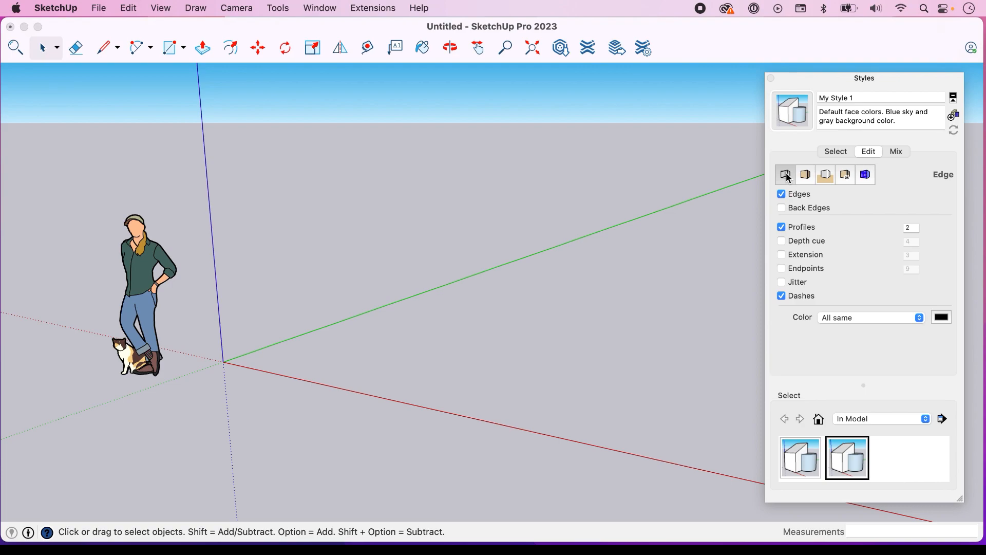
Draw a long rectangle on the ground plane between the red and green axes
click(431, 347)
key(r)
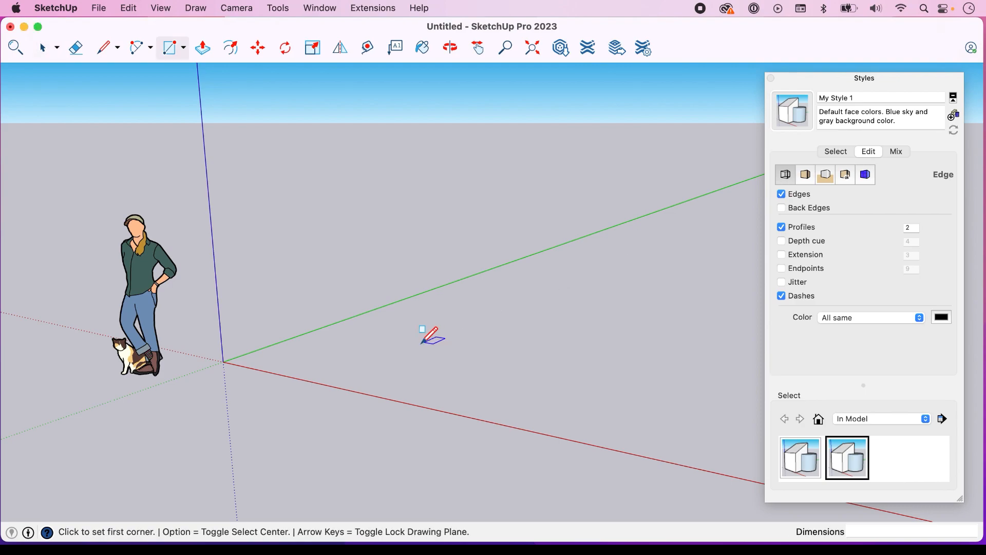
click(385, 337)
click(518, 389)
key(space)
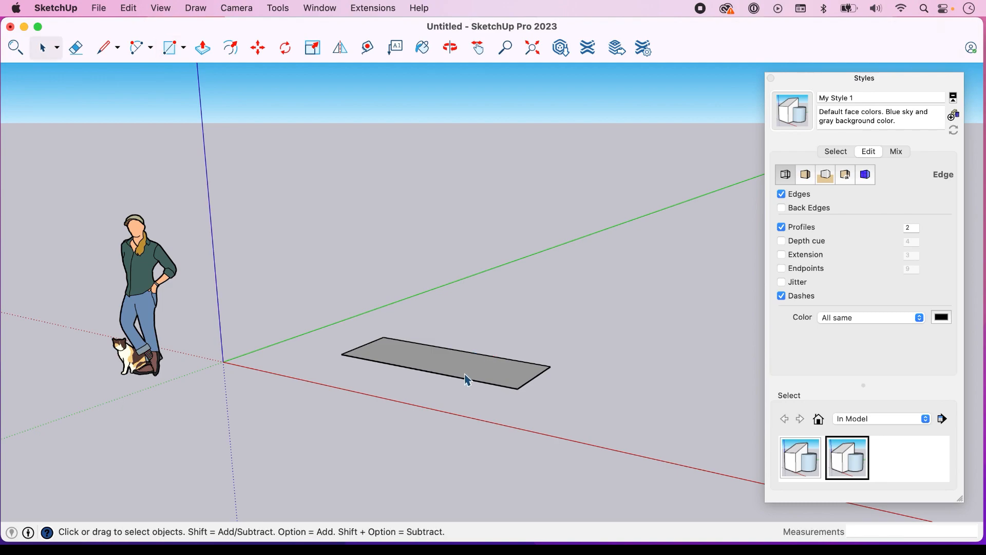
Push/Pull the rectangle's face upward into a low box and clear the selection
click(467, 378)
key(p)
click(466, 376)
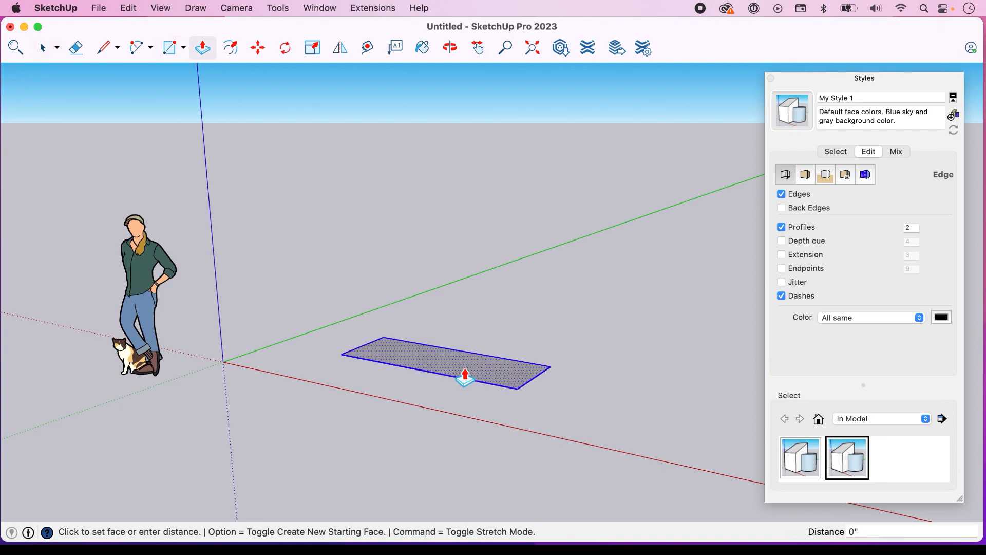
click(468, 315)
key(space)
click(588, 279)
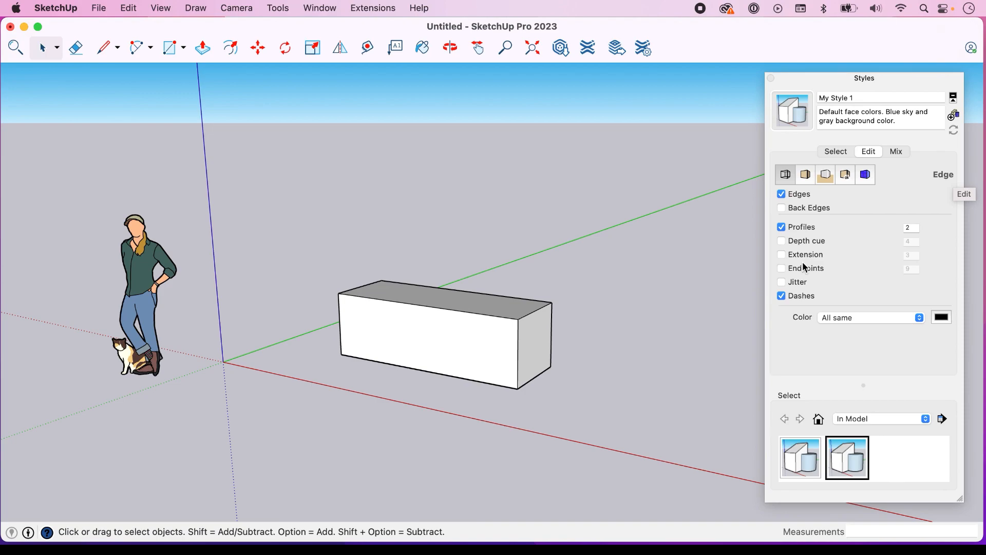
Preview the box with edges hidden and with back edges shown, restoring each setting after its preview
click(782, 195)
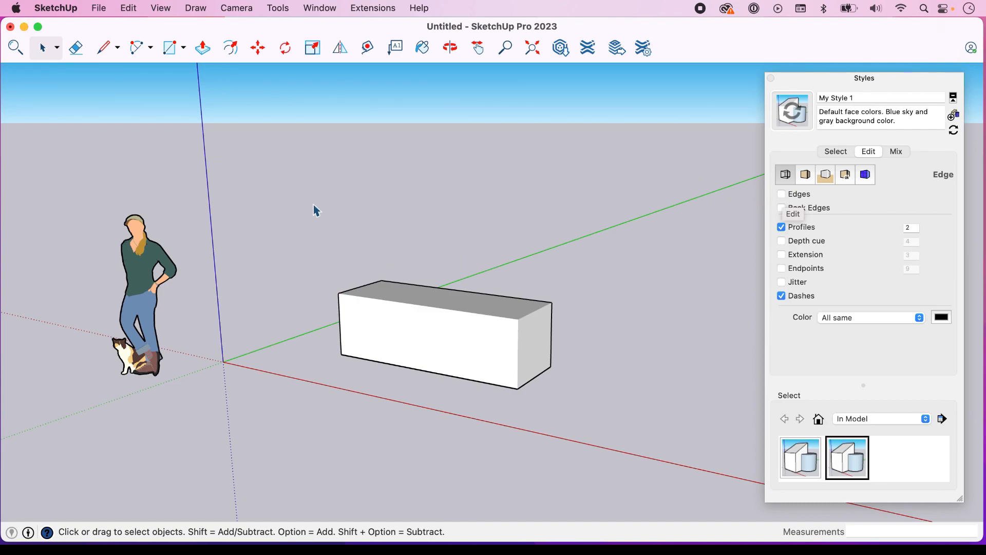
click(781, 196)
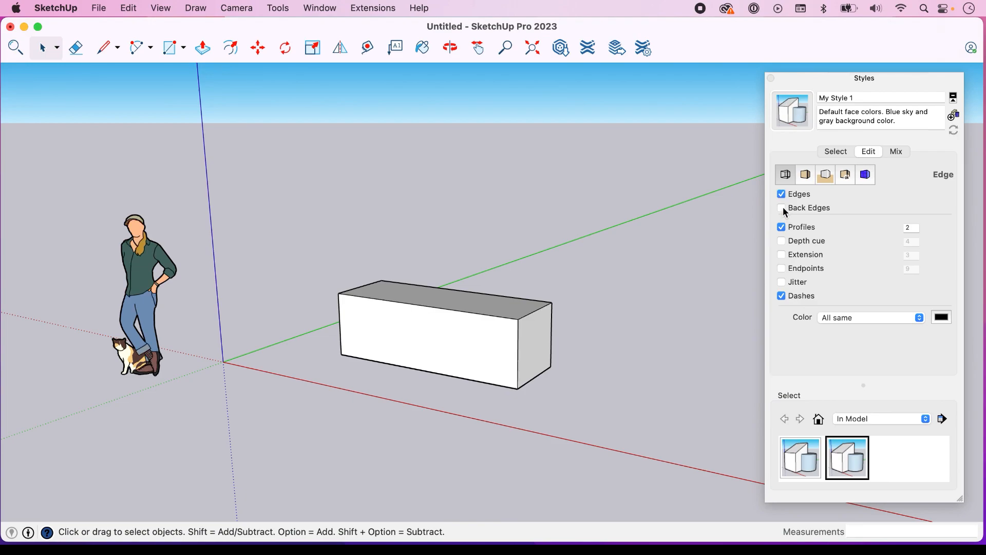
click(783, 209)
click(782, 208)
Toggle profiles off and back on, and set the profile line width to 5
click(782, 228)
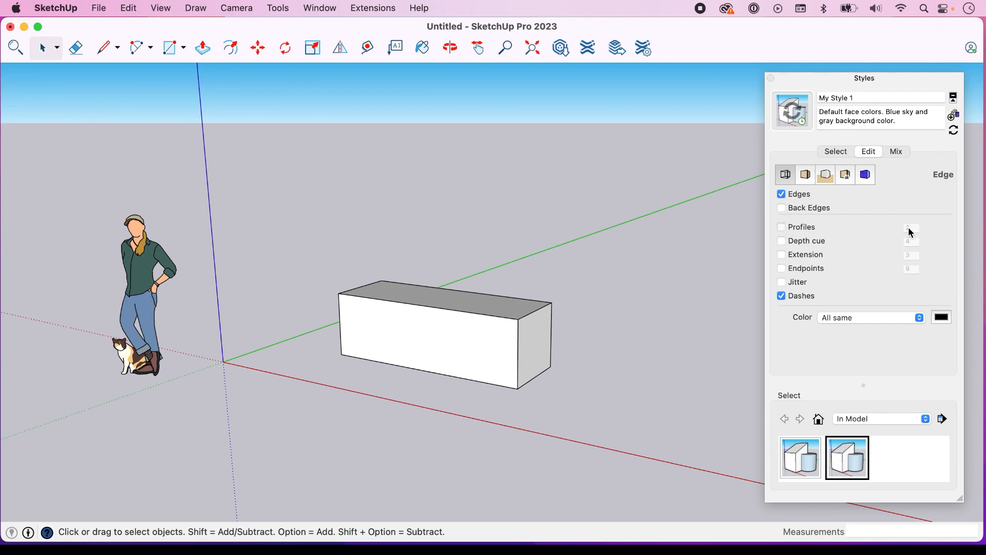
click(909, 227)
double_click(910, 228)
text(5)
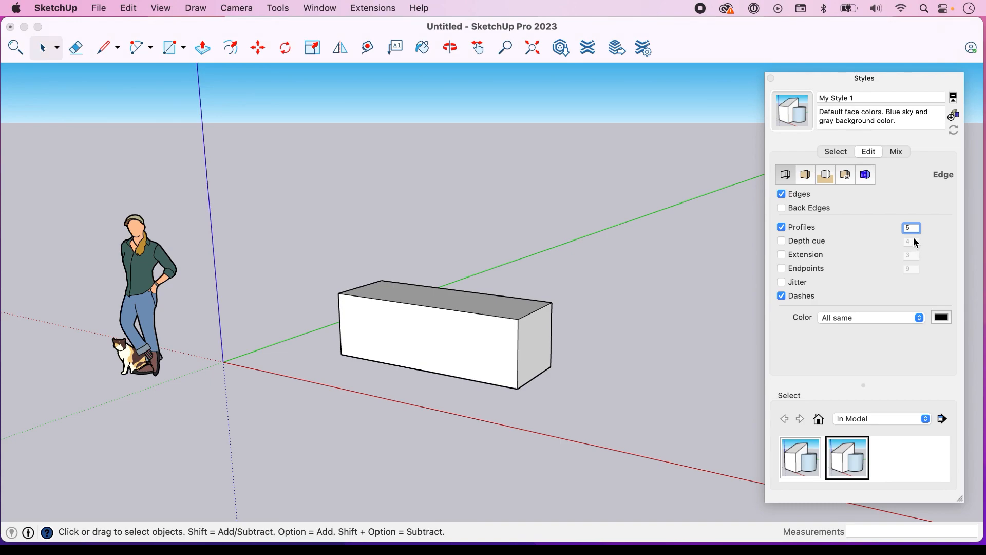
key(Return)
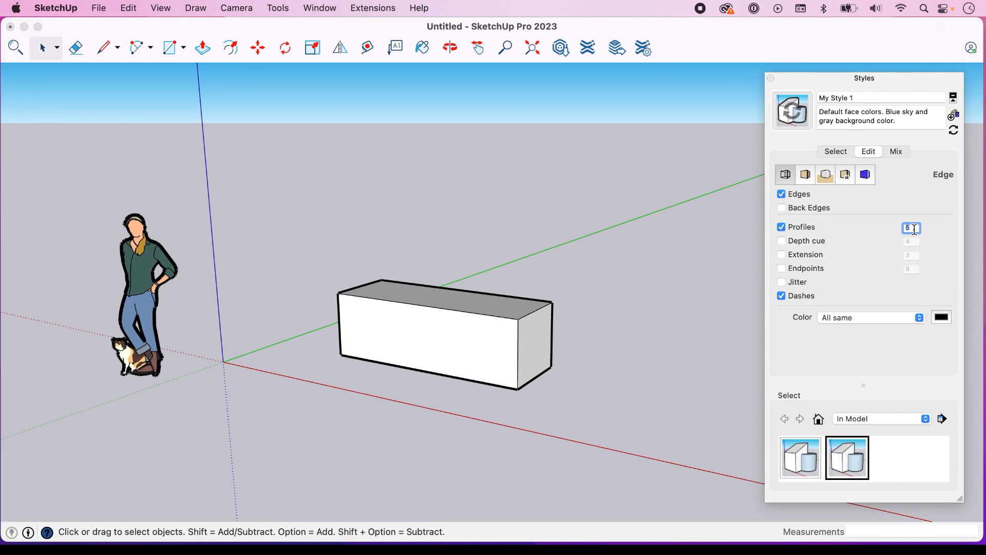
Set the profile width to 2, enable depth cue at 3, and update My Style 1 with the changes
text(2)
click(787, 244)
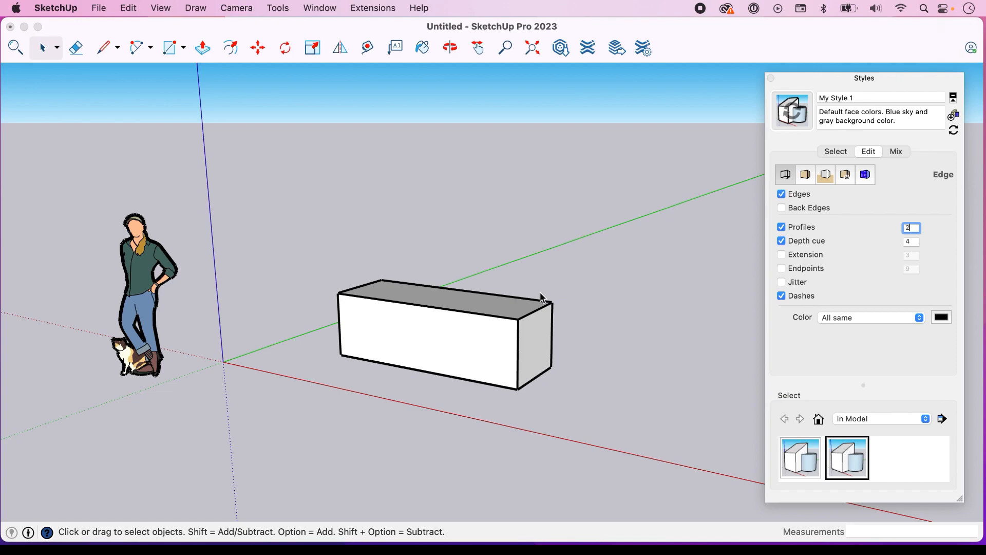
click(782, 242)
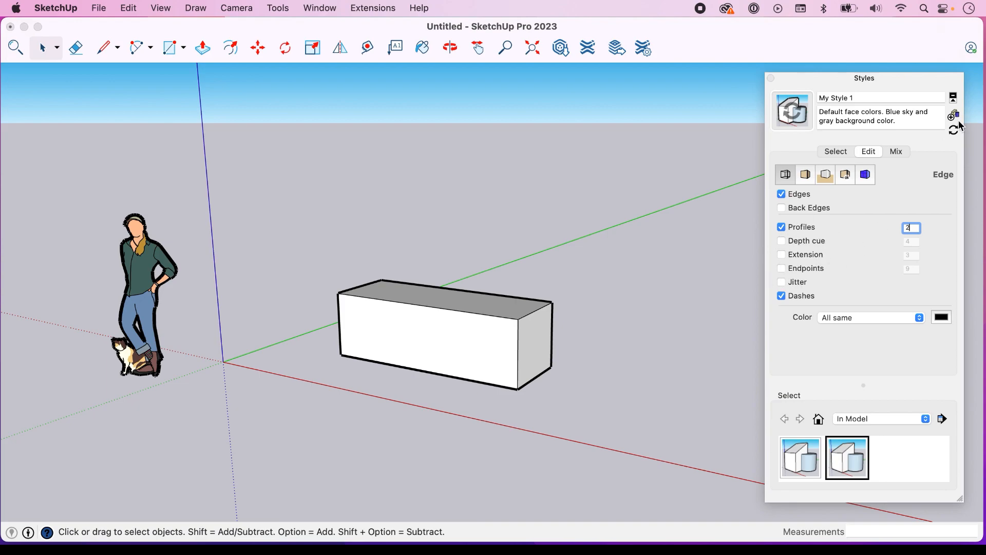
click(779, 241)
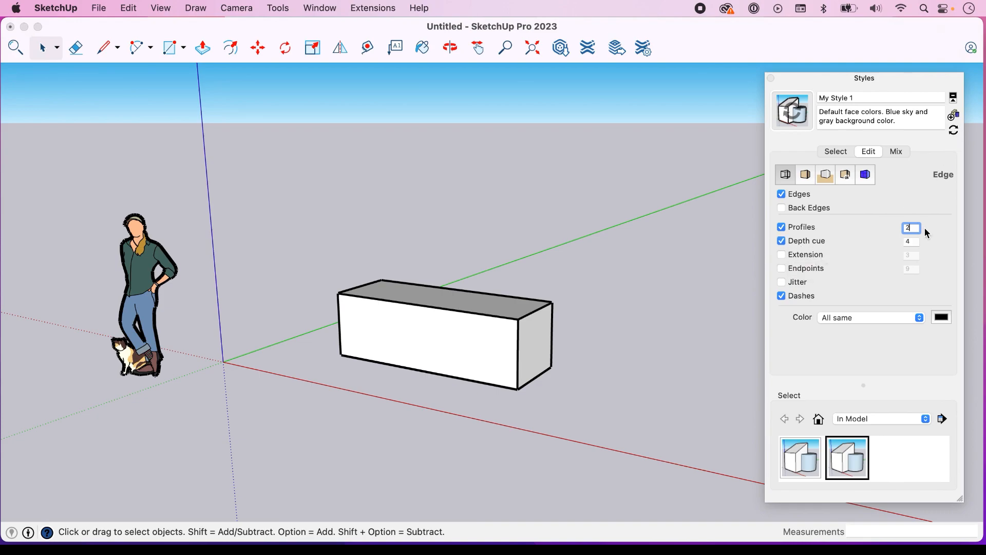
click(913, 244)
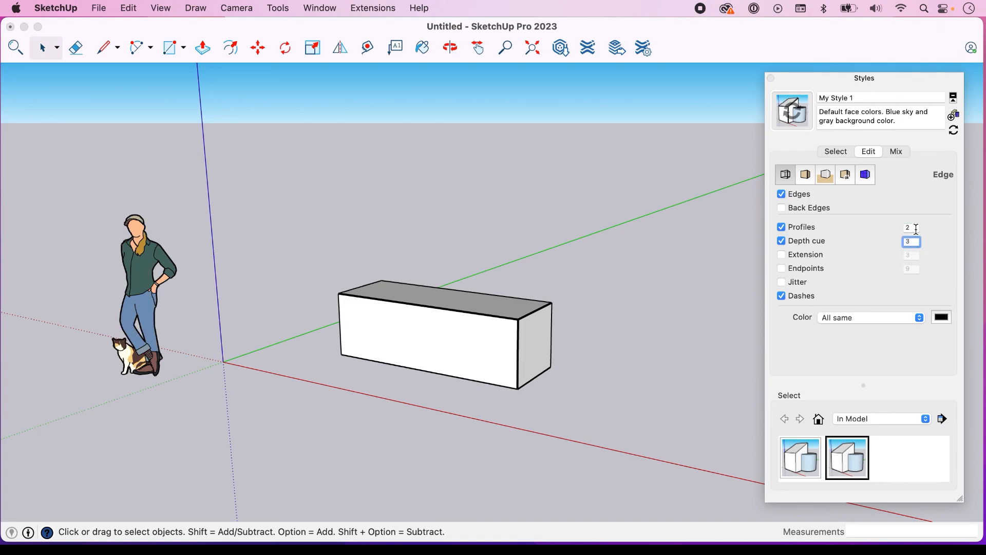
click(917, 228)
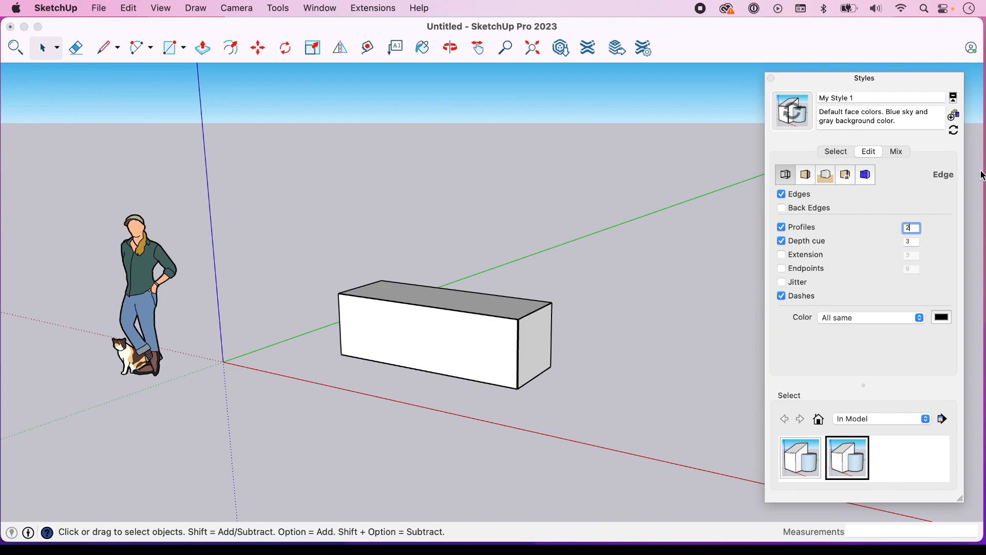
click(956, 133)
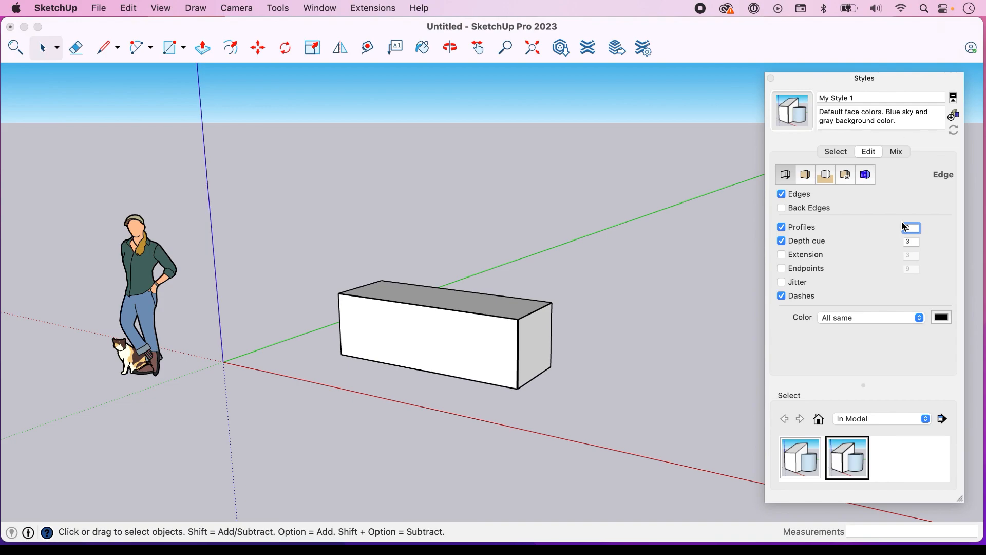
Compare the box under Simple Style and My Style 1, finishing with My Style 1 active
click(832, 152)
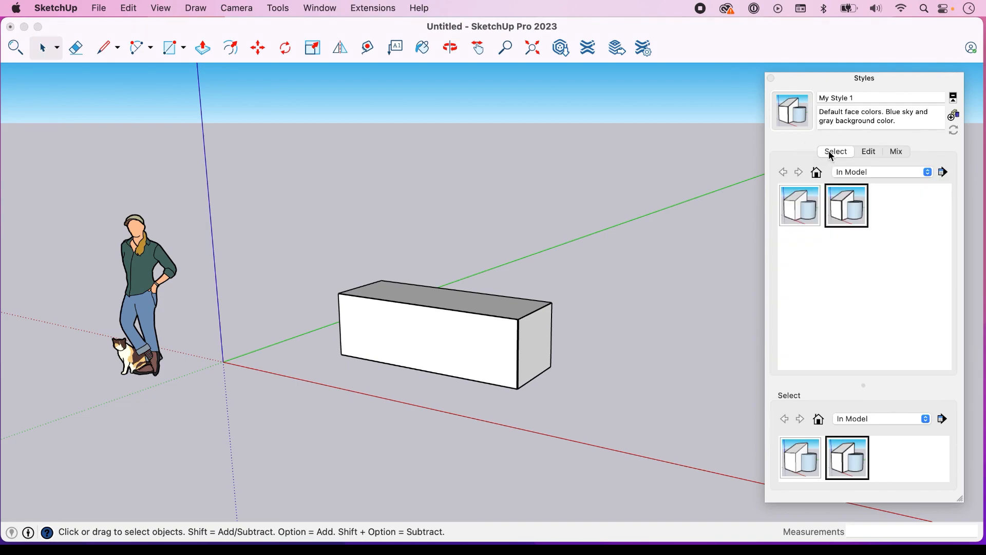
click(806, 207)
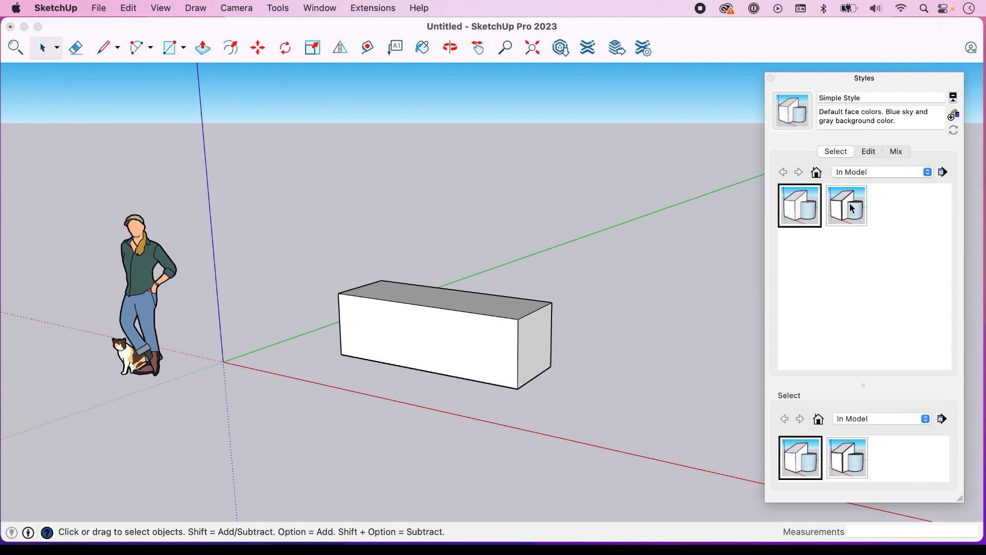
click(853, 209)
click(811, 207)
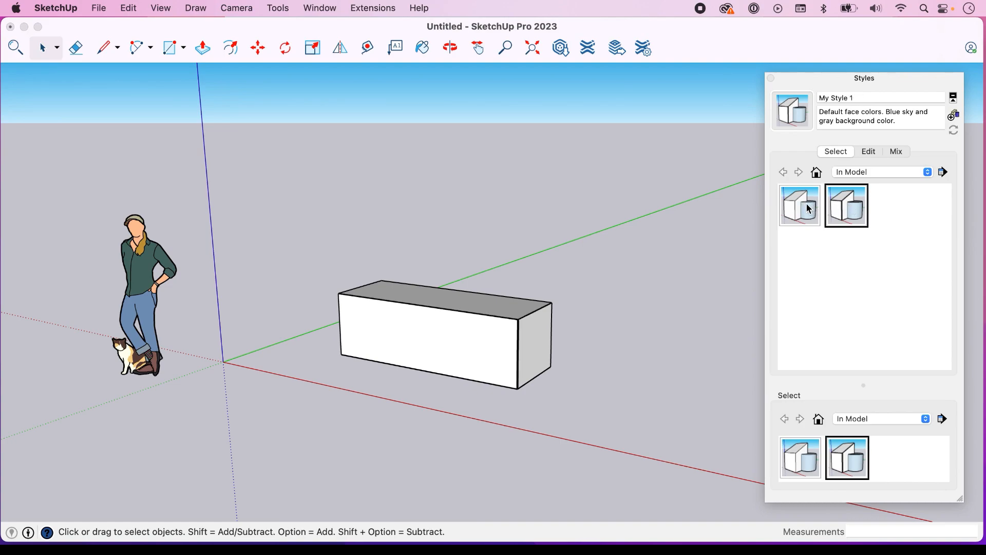
click(854, 209)
Preview edge extensions and endpoints close up at the box's corners, turning each setting off after its preview
click(870, 152)
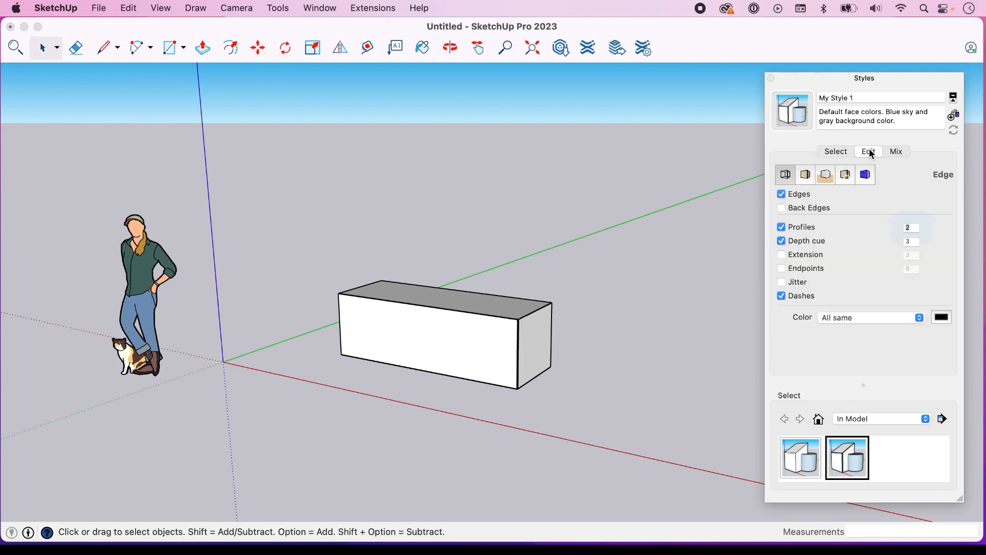
click(782, 255)
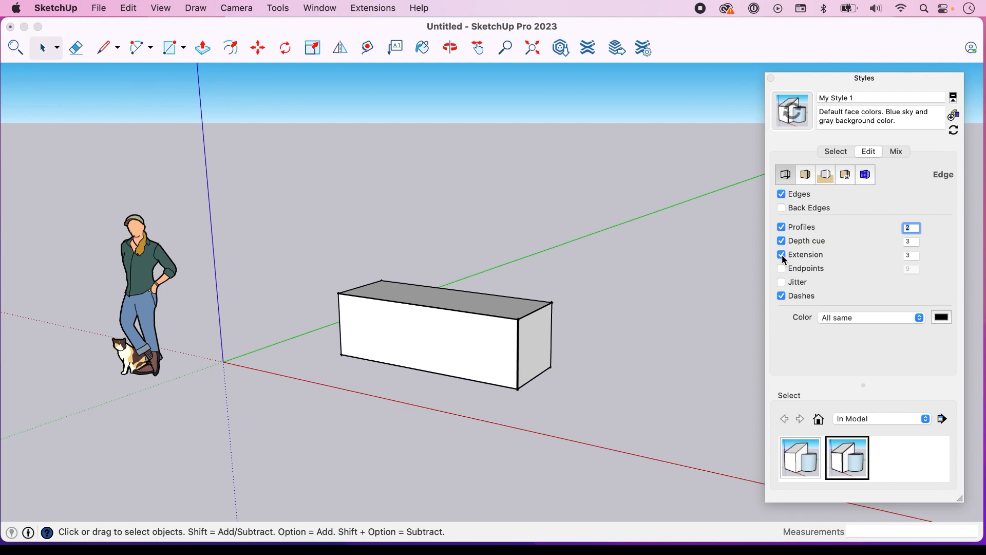
scroll(543, 319, up, 10)
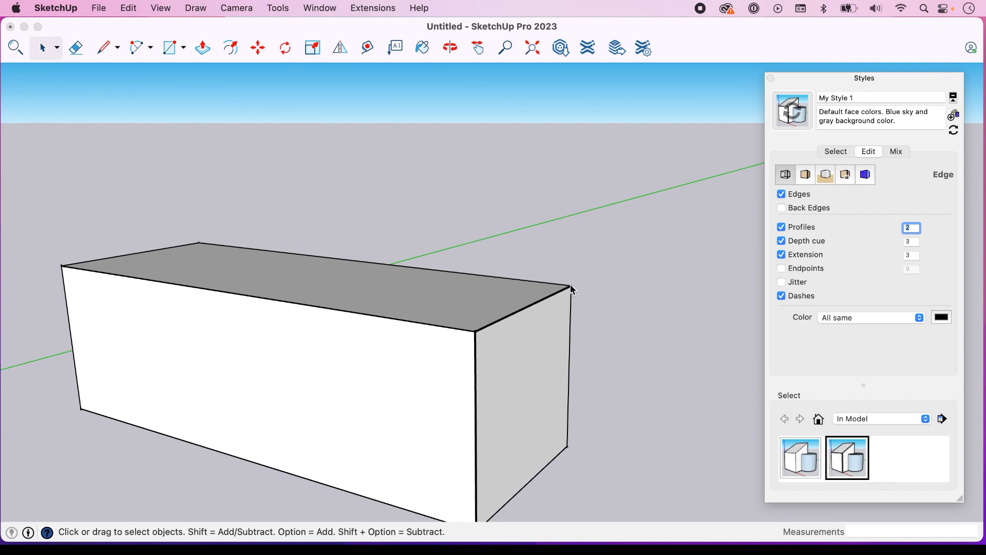
click(782, 270)
scroll(479, 340, up, 5)
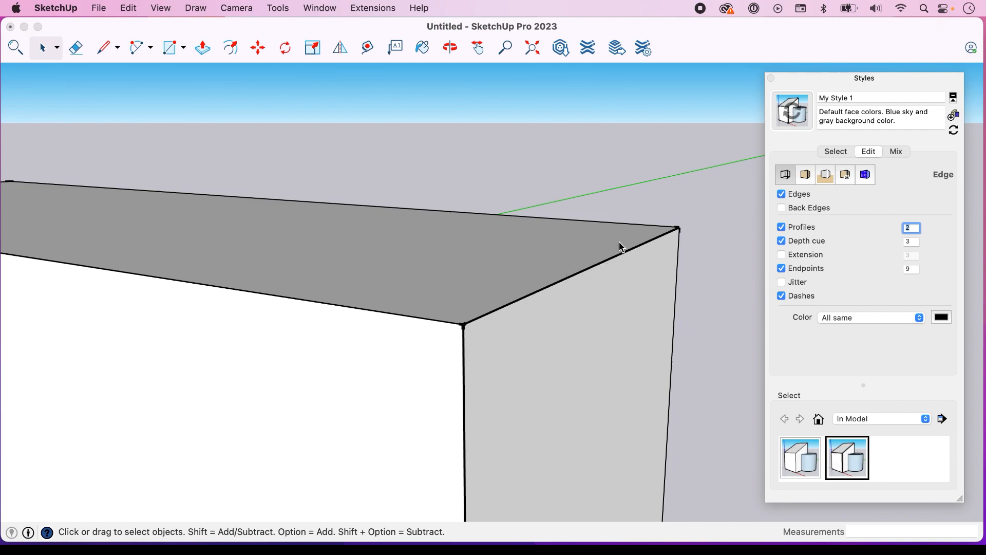
scroll(496, 308, down, 3)
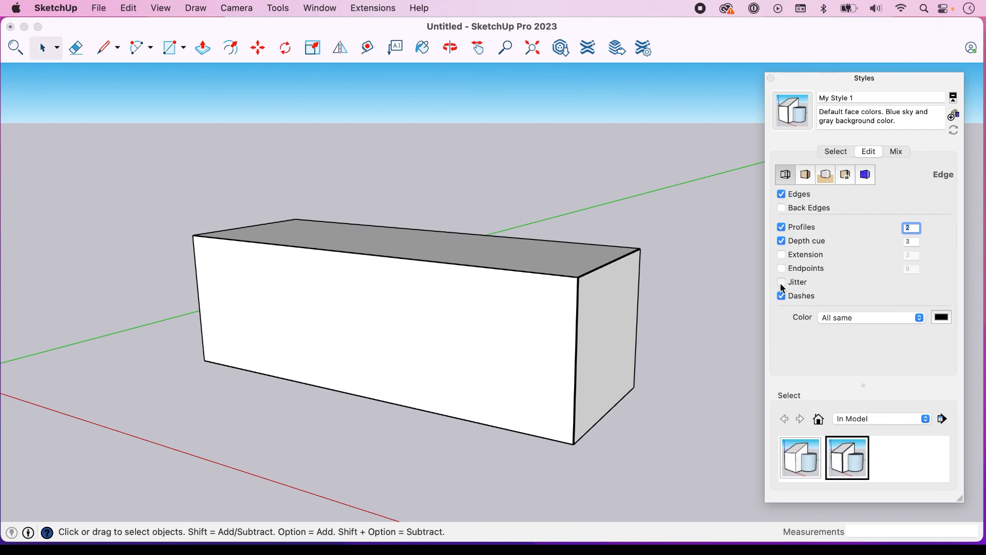
Preview the jitter edge effect on the box from several angles and turn it off again
click(782, 283)
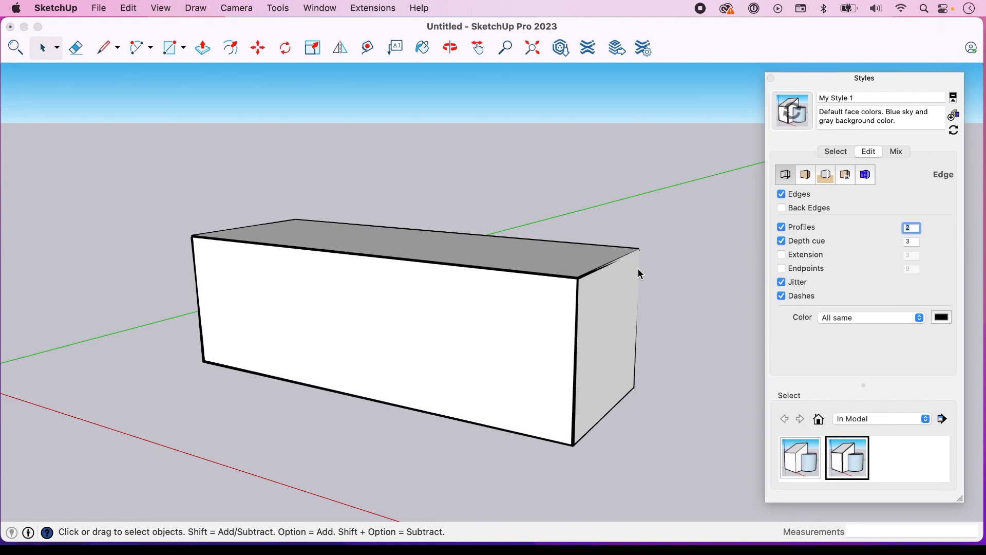
click(450, 47)
drag(636, 211, 632, 232)
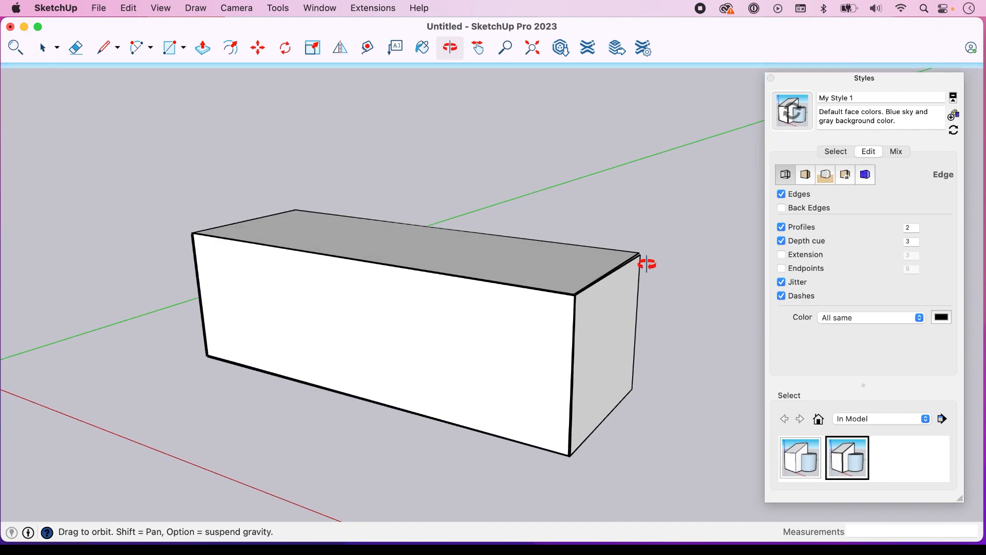
drag(609, 266, 614, 251)
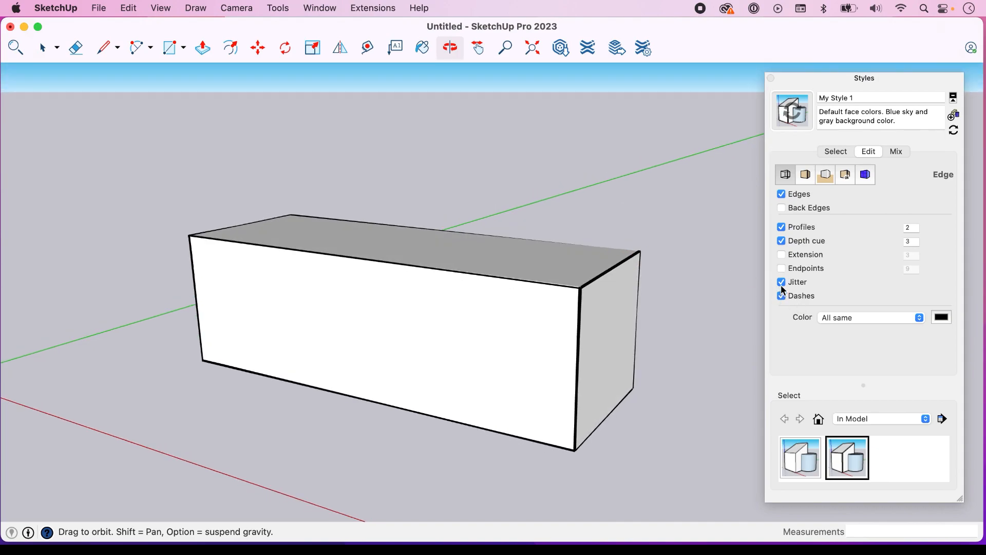
click(781, 282)
click(478, 50)
middle_drag(574, 293, 565, 319)
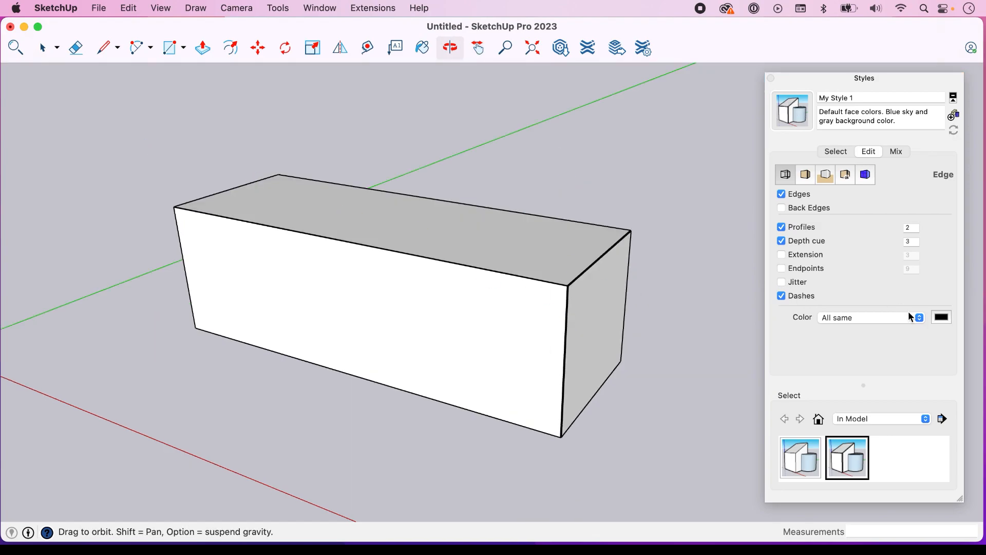
Set the style's edge color to Bubblegum and move the color picker away from the box
click(943, 317)
click(185, 404)
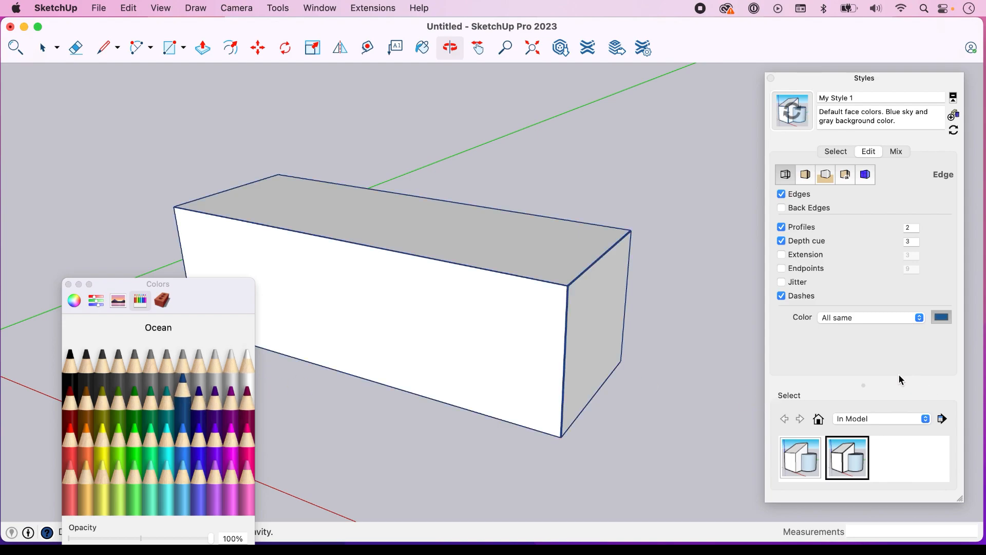
click(231, 478)
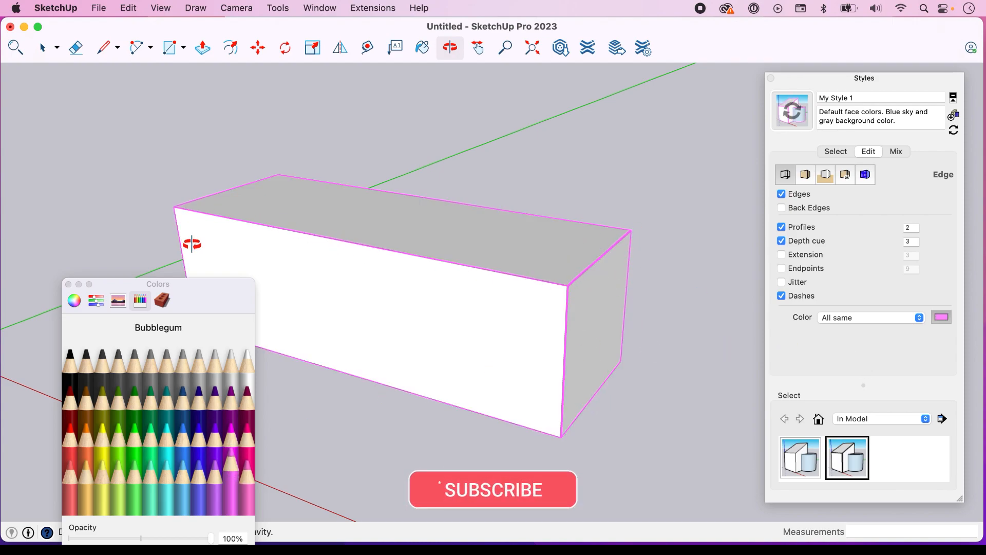
drag(207, 280, 159, 232)
Color the edges by axis and inspect the box's edges against the model axes
click(919, 318)
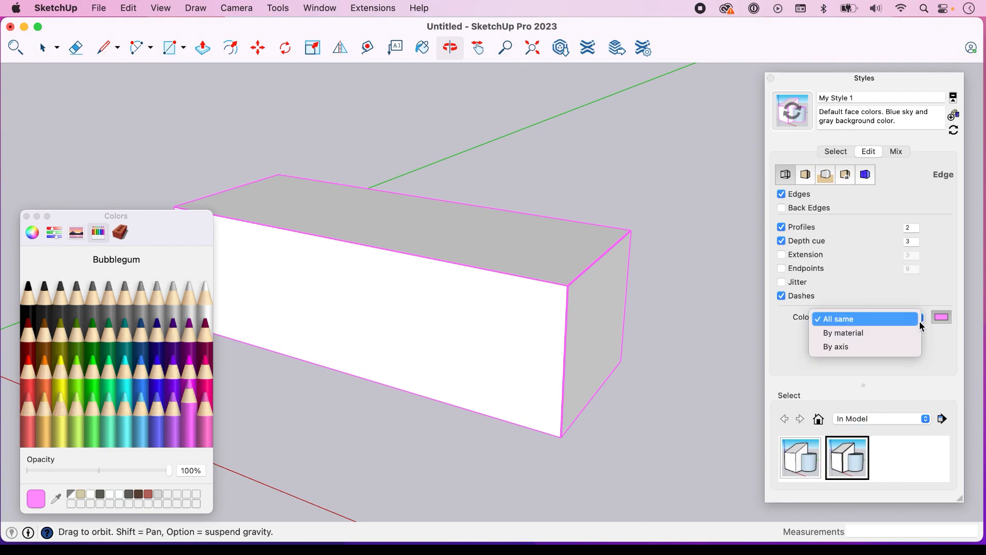
click(861, 352)
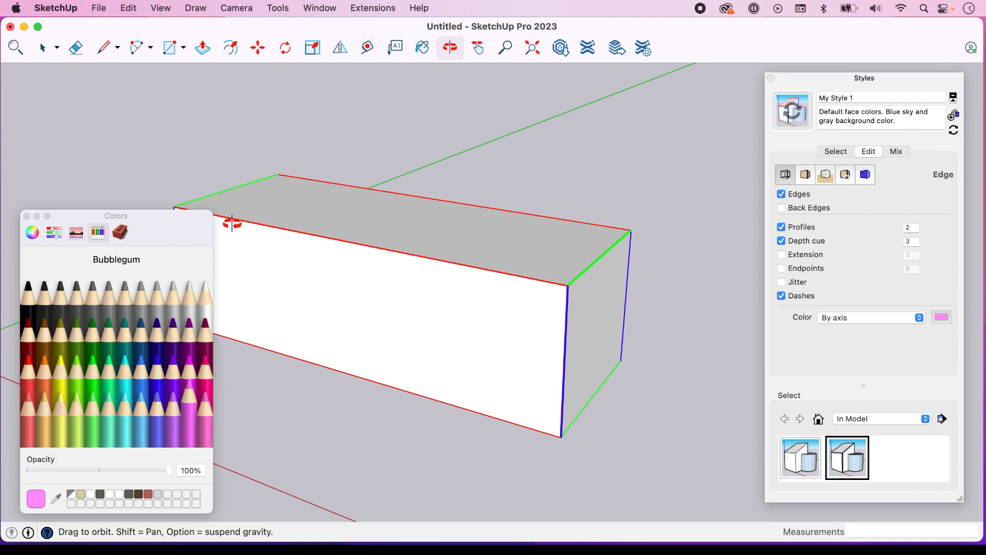
drag(149, 220, 139, 224)
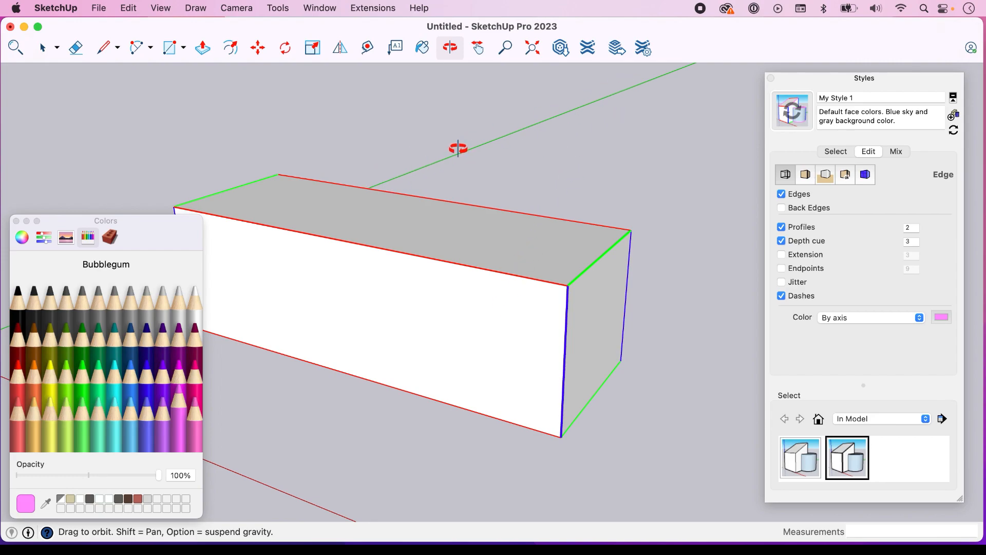
scroll(459, 149, down, 3)
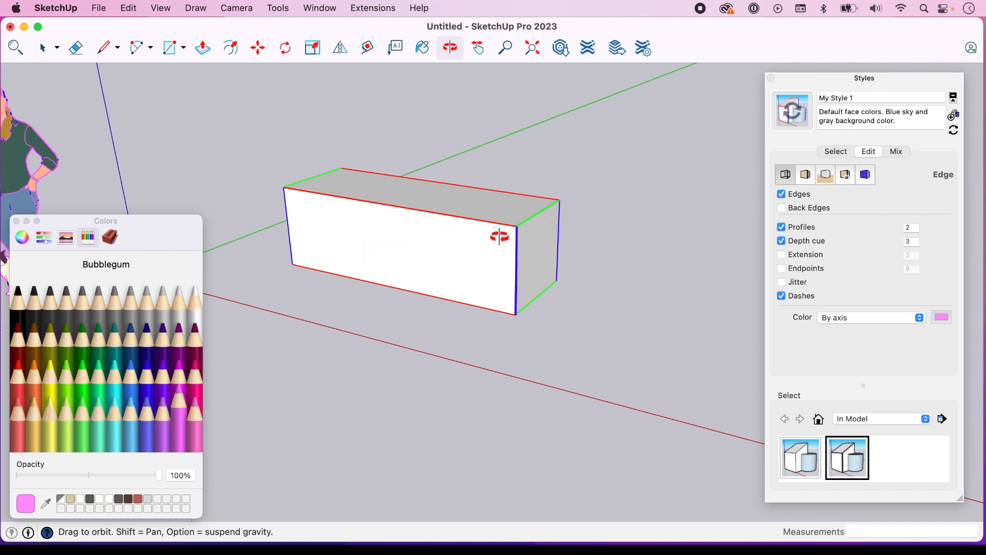
scroll(535, 214, down, 1)
scroll(536, 215, up, 3)
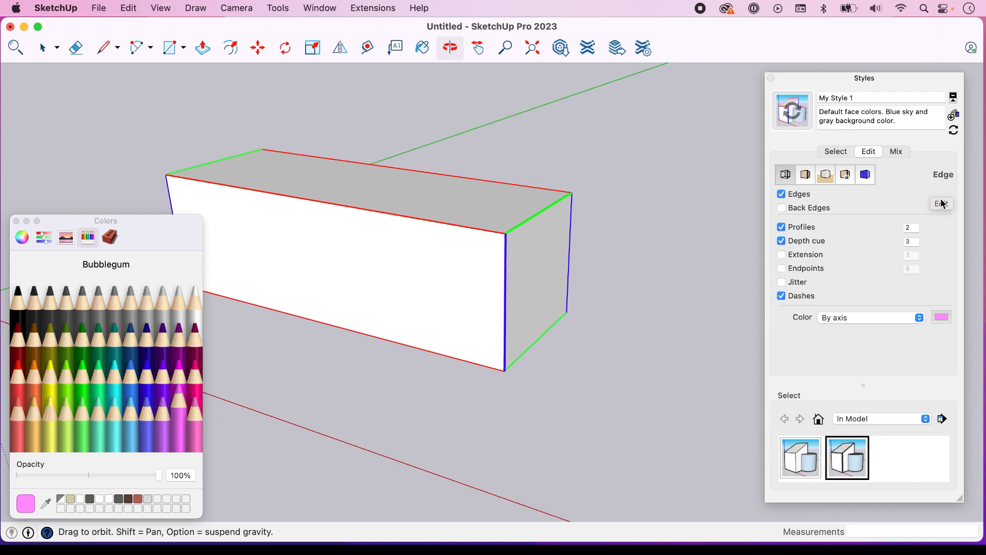
Set the edge coloring to All same and update My Style 1 with the changes
click(919, 320)
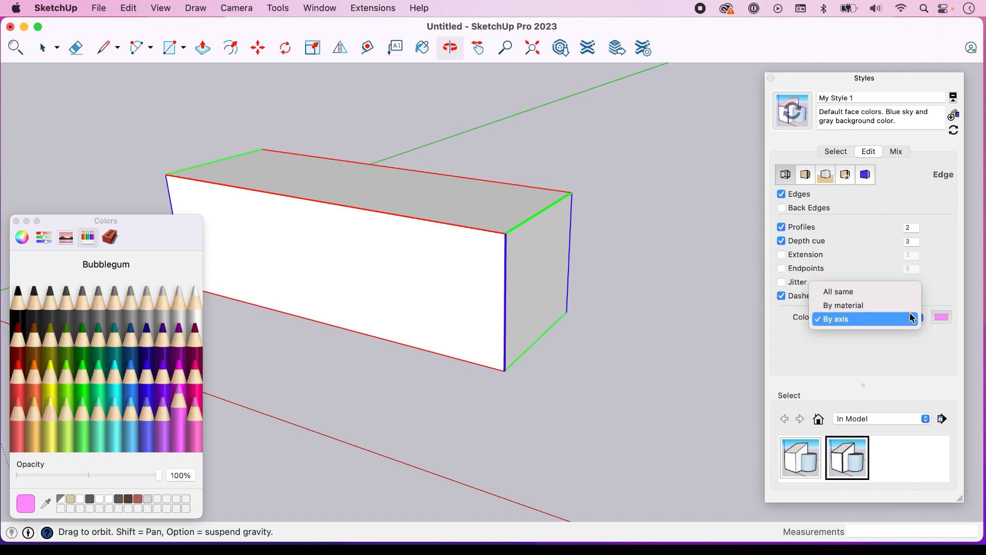
click(885, 293)
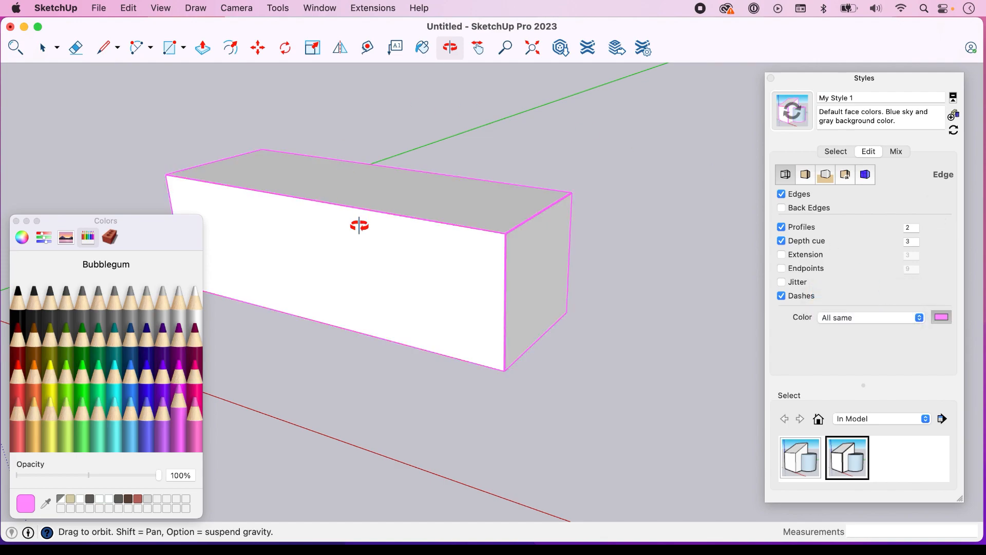
click(955, 132)
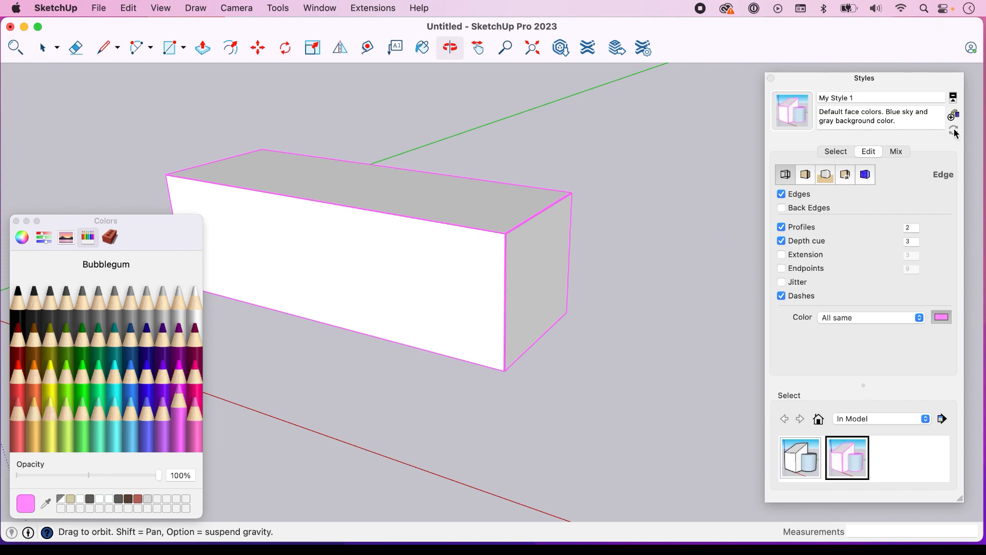
Open the style's face settings and reverse the box's long front face to preview the back color, restoring its orientation
click(804, 177)
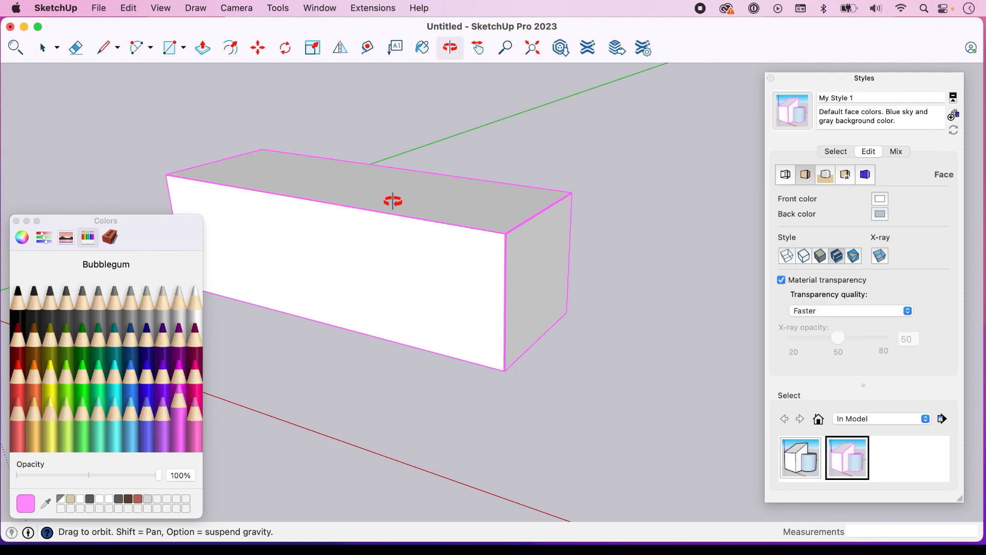
key(space)
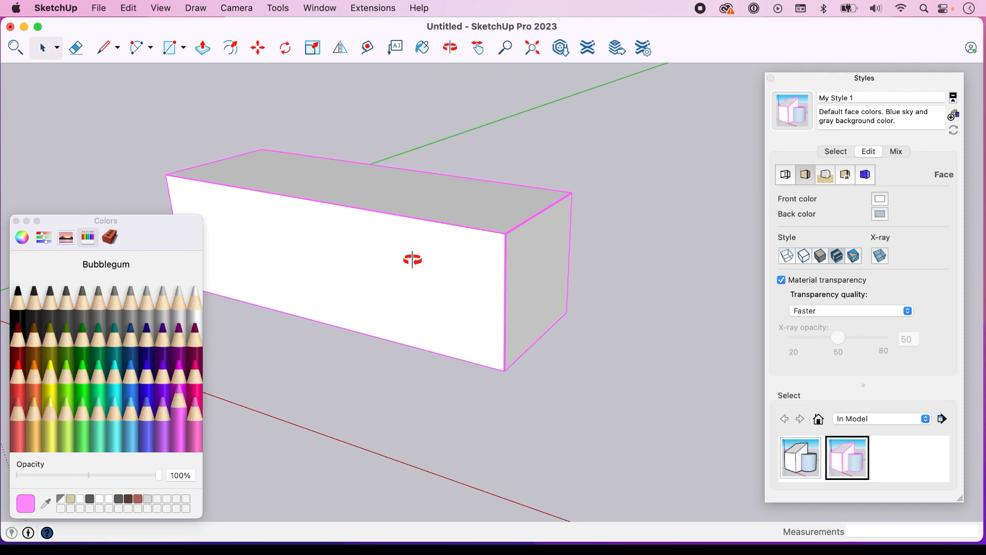
click(412, 260)
right_click(413, 259)
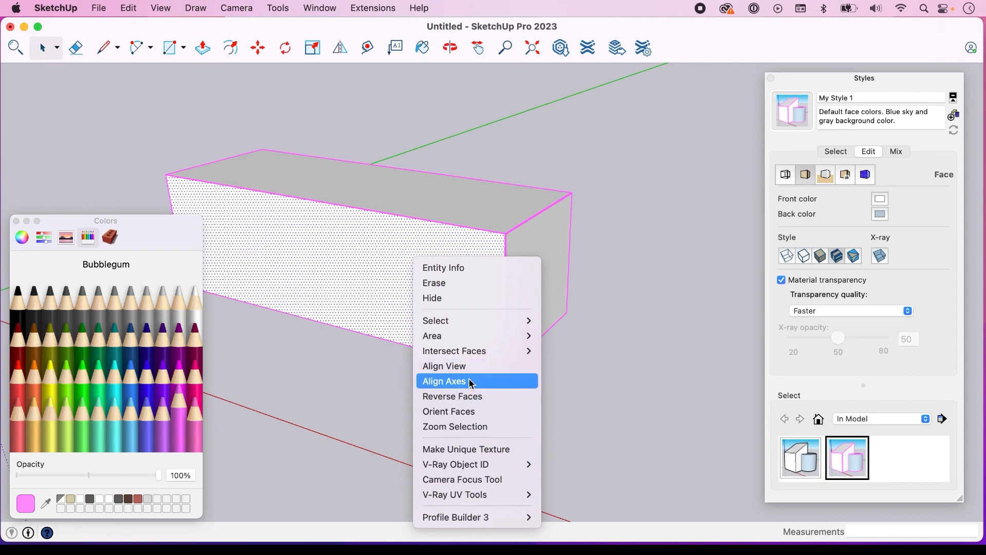
click(474, 396)
click(677, 280)
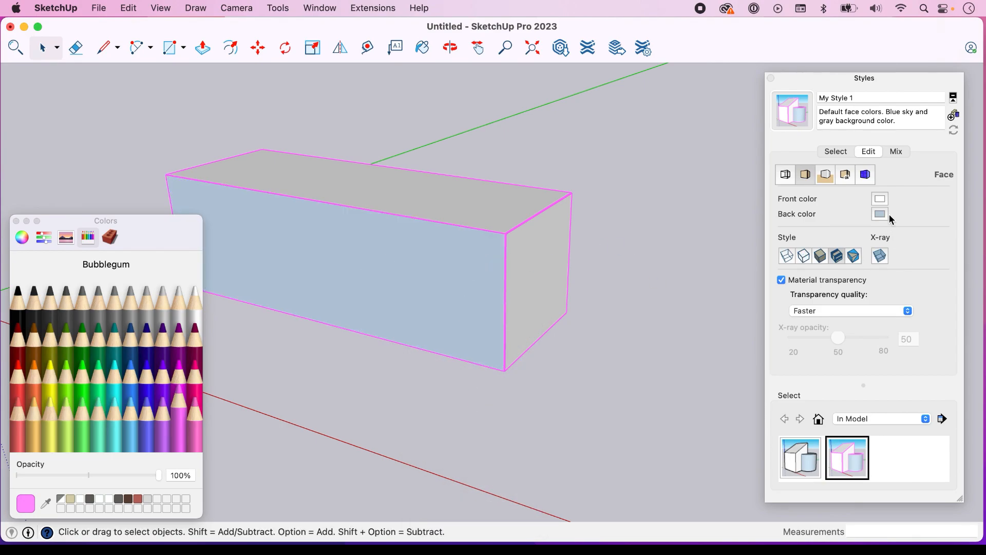
right_click(441, 272)
click(505, 405)
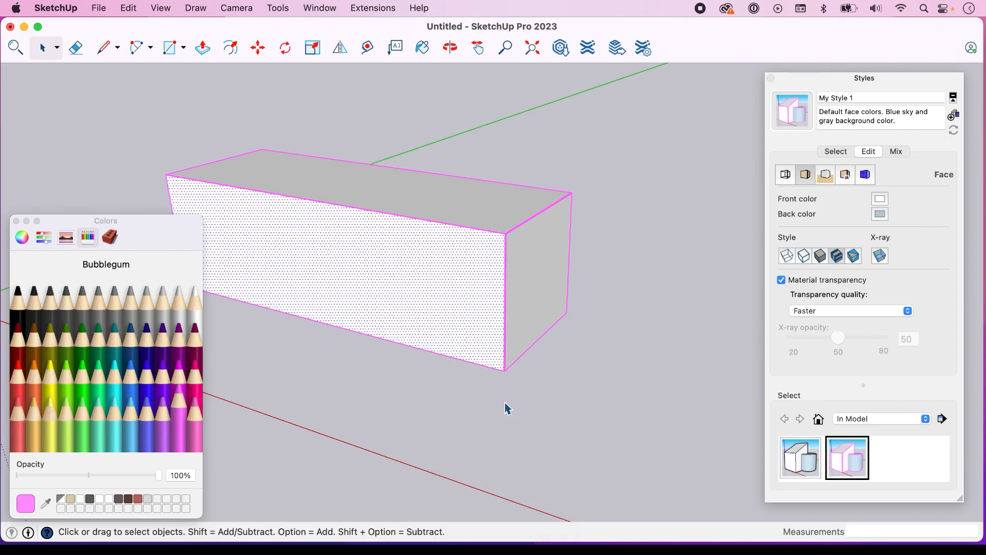
Set the style's front face color to Cantaloupe and its back face color to Midnight
click(880, 199)
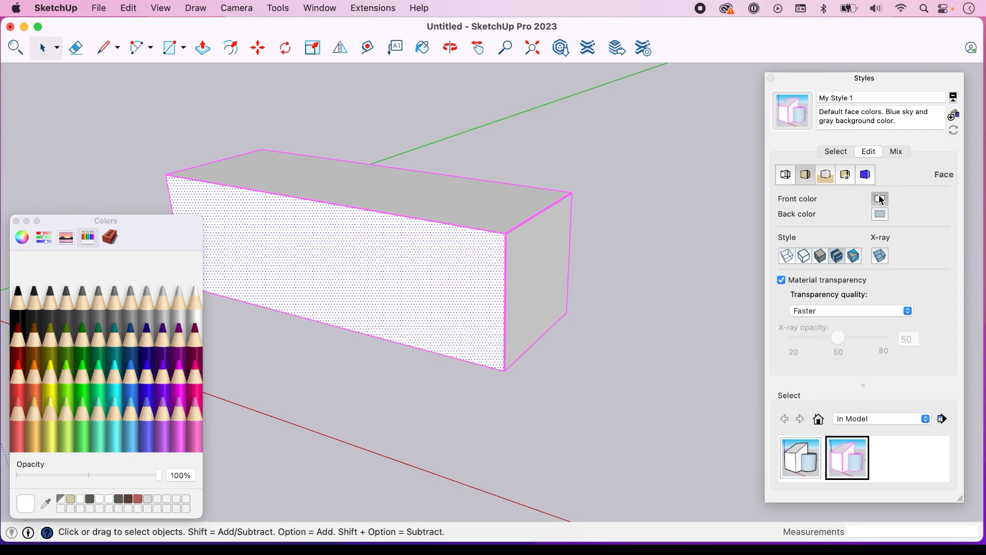
click(38, 383)
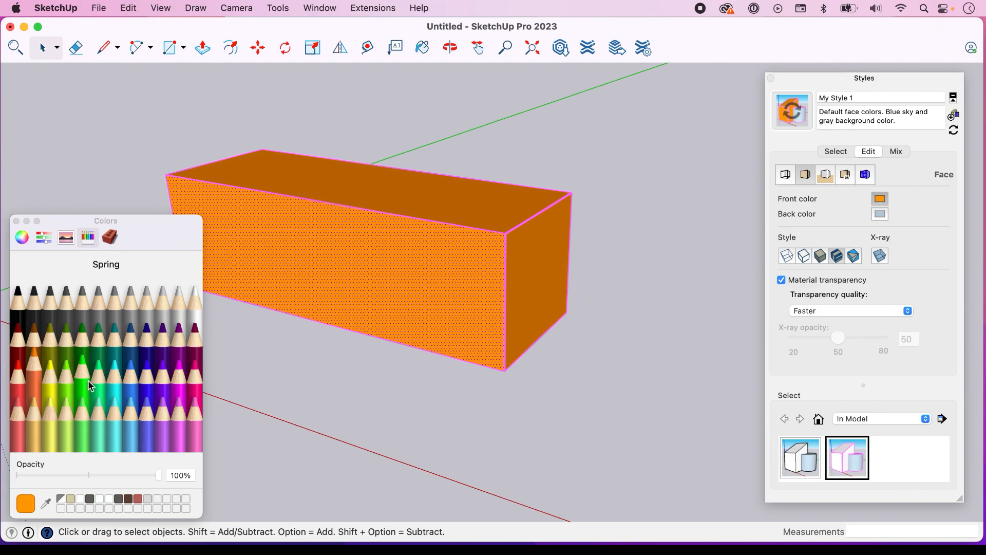
click(34, 414)
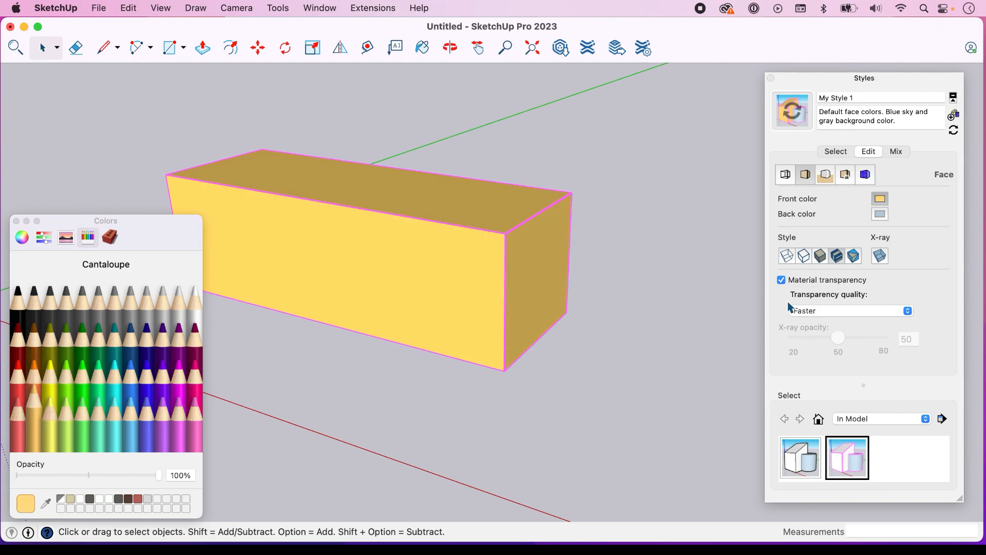
click(885, 215)
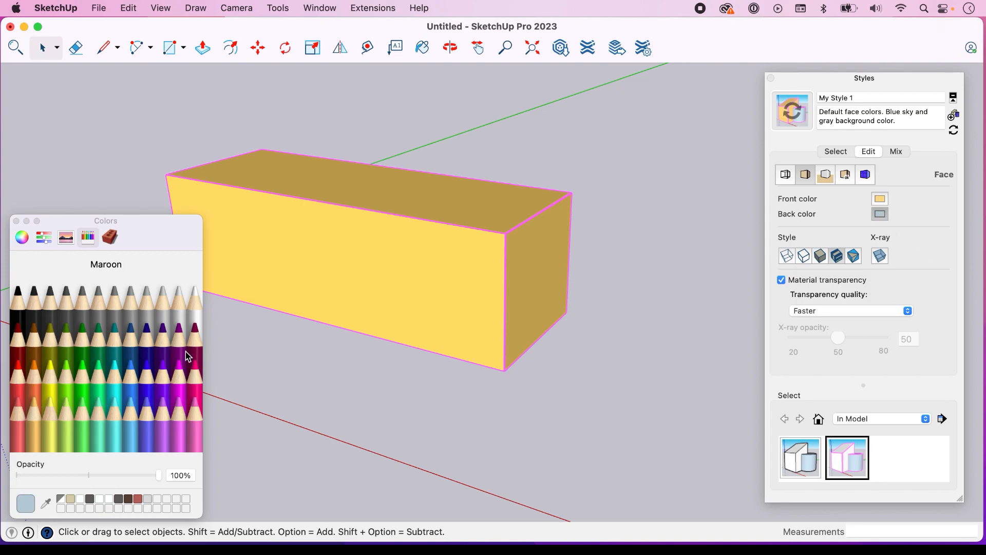
click(148, 338)
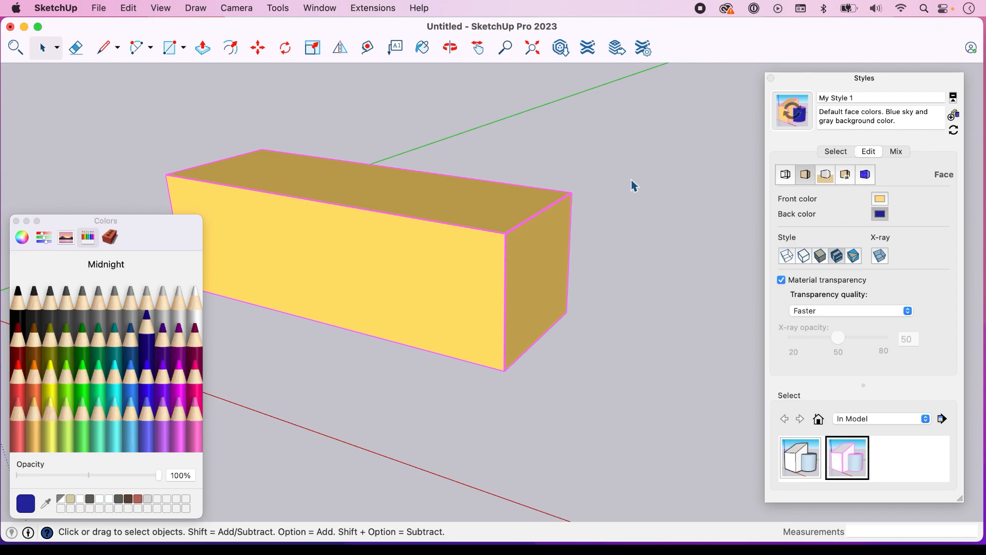
Reverse the box's long front face to show the back color, and clear the selection
click(392, 294)
right_click(392, 294)
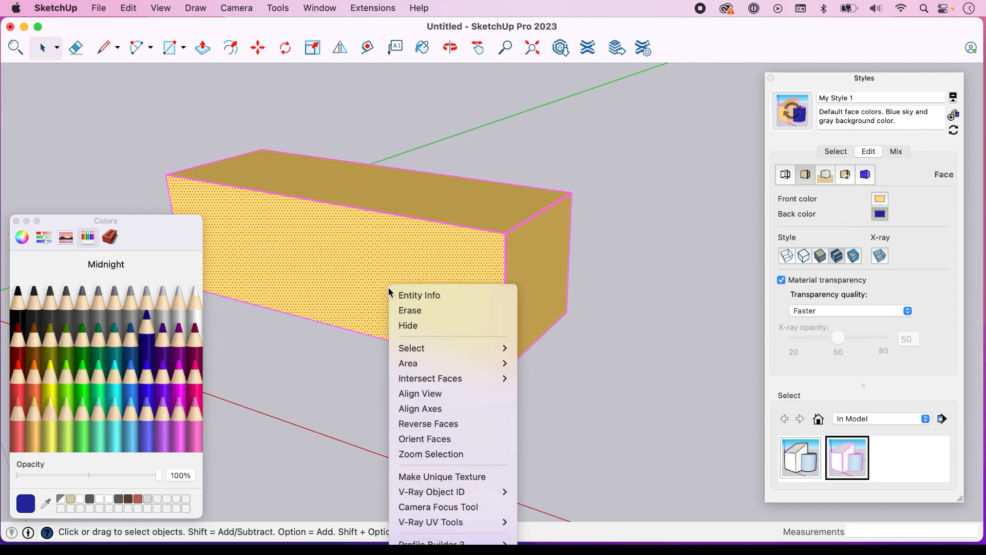
mouse_move(469, 383)
click(455, 424)
click(646, 271)
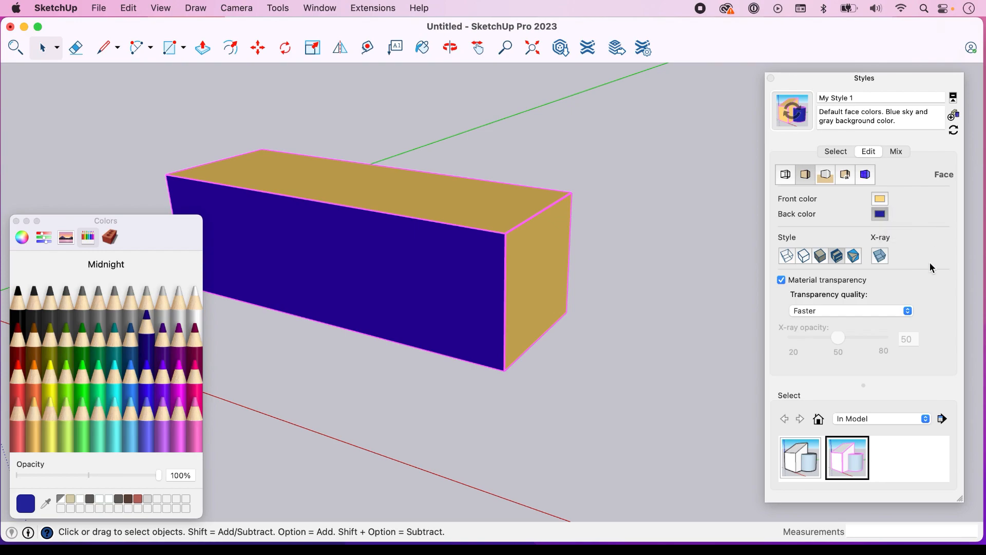
Display the box in the wireframe face style
click(786, 255)
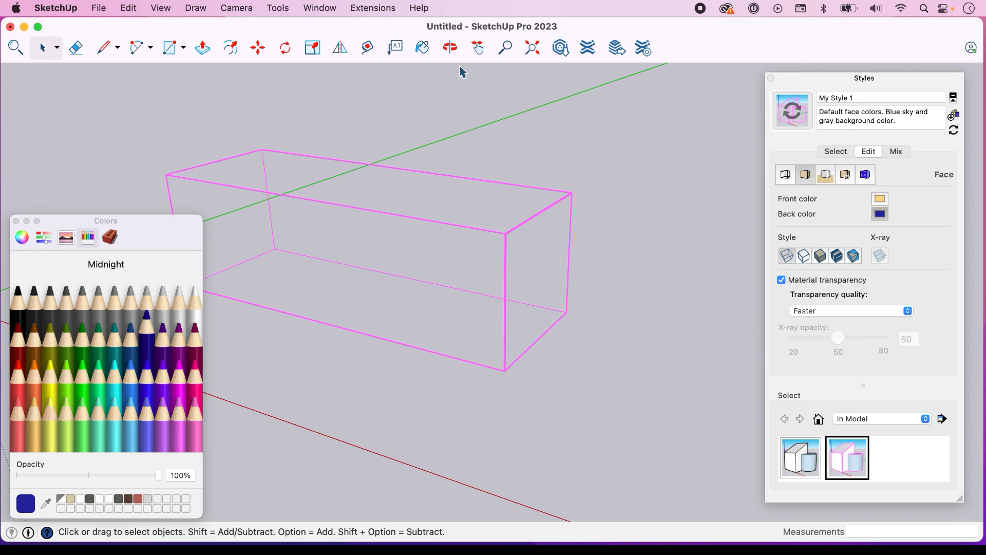
click(479, 48)
drag(445, 123, 499, 125)
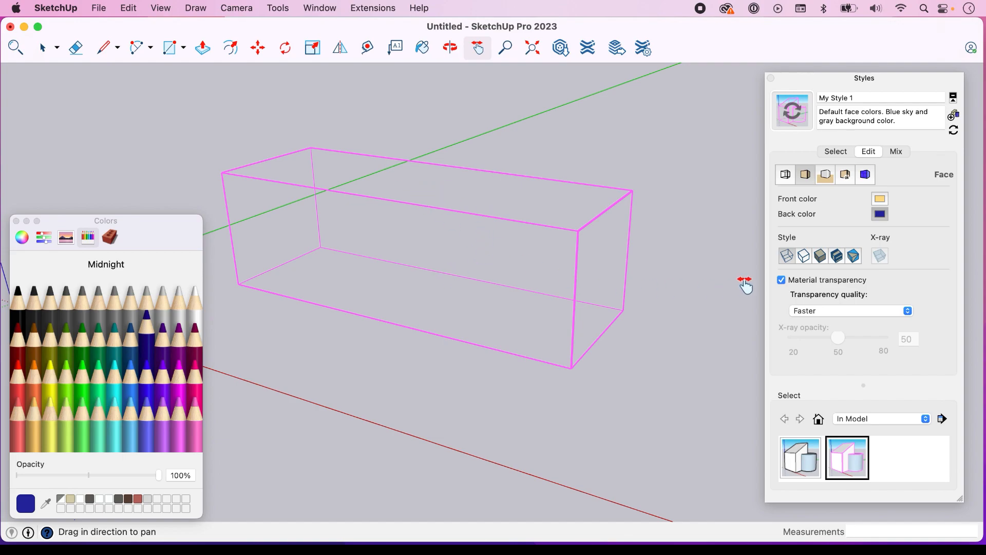
Compare the hidden line and wireframe face styles on the box, and try the shaded face style
click(807, 263)
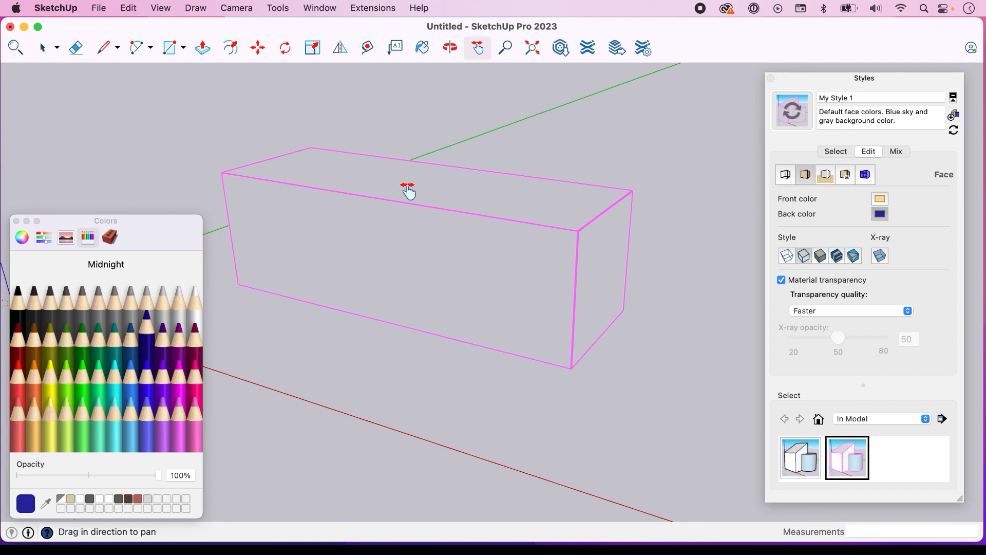
click(785, 259)
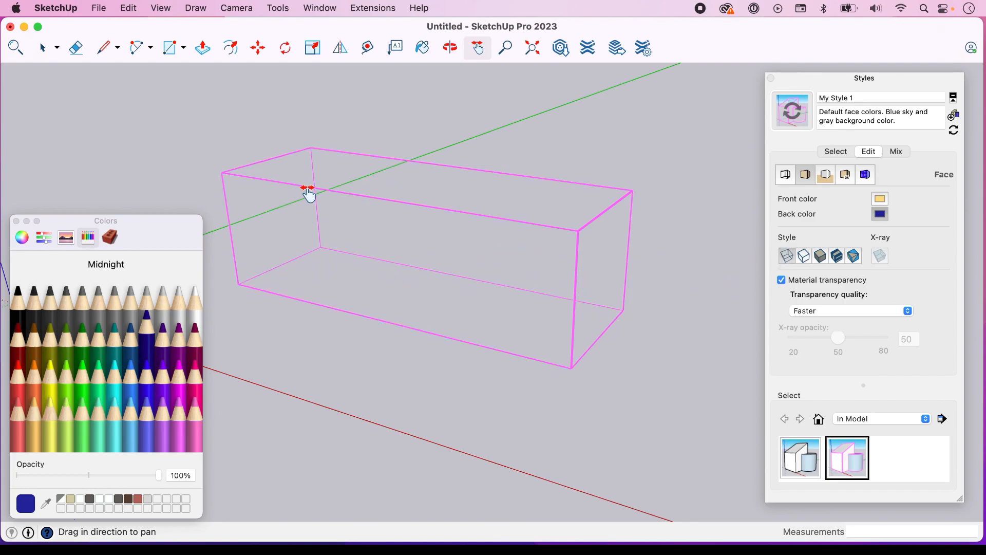
click(804, 257)
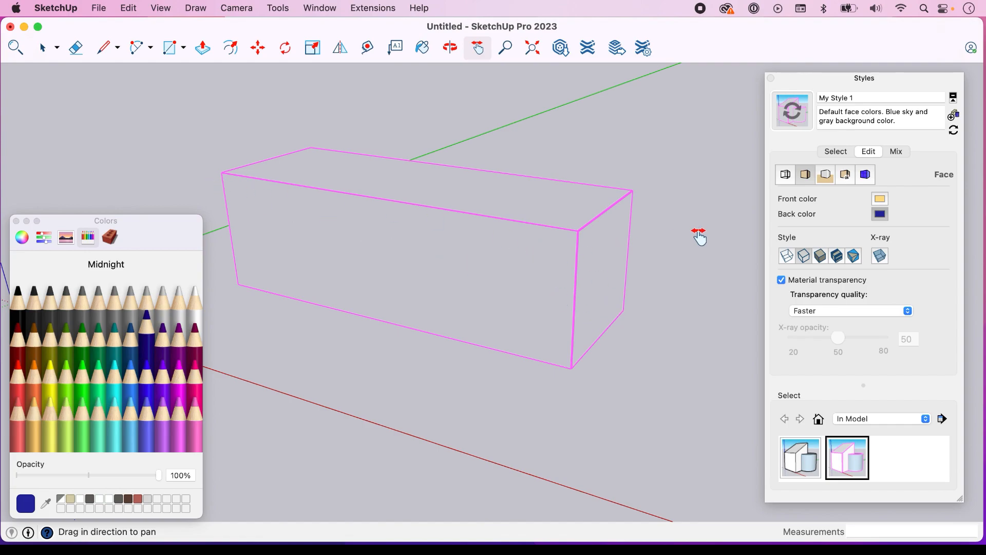
click(822, 256)
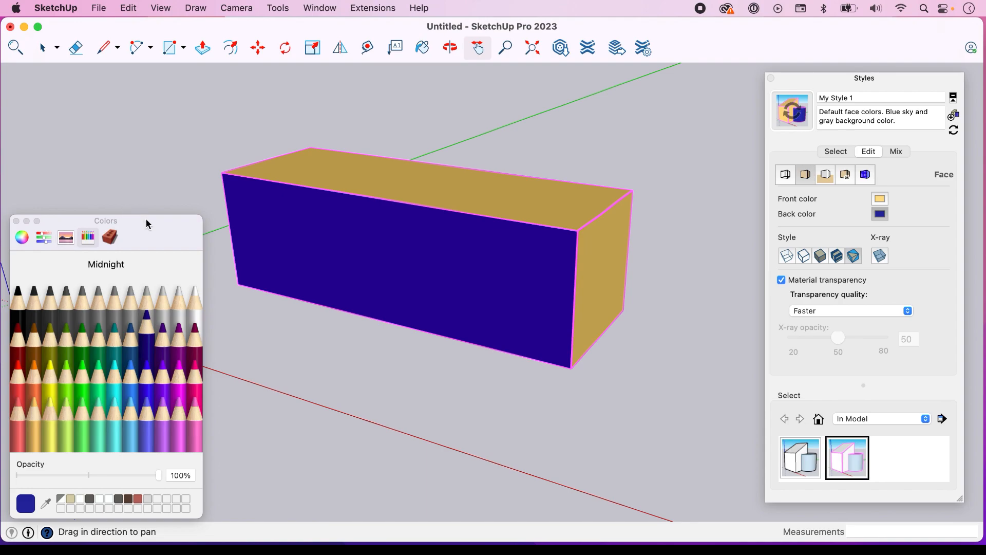
Preview the standing figure and the box in the shaded face style, and switch the model to the monochrome face style
scroll(249, 279, down, 3)
drag(165, 244, 195, 251)
drag(429, 110, 537, 105)
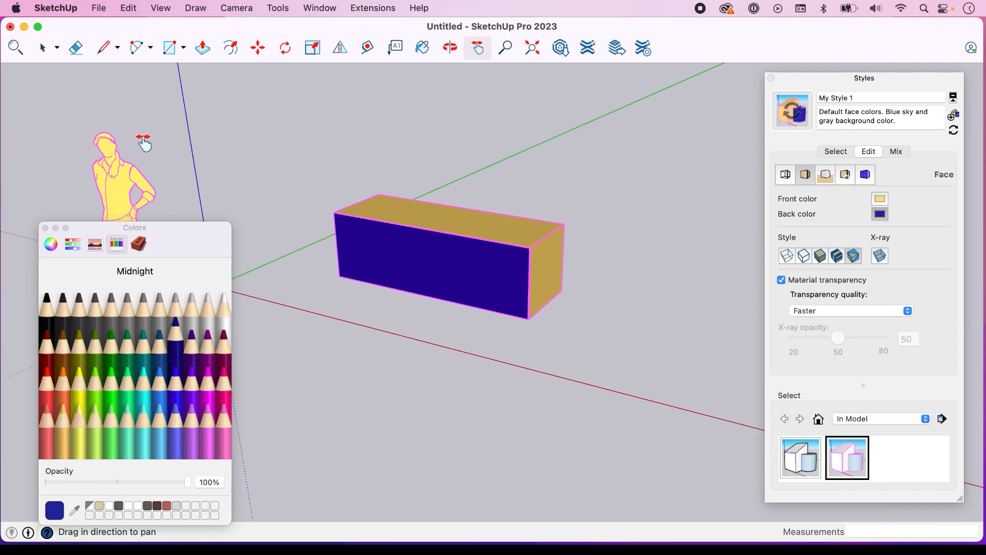
drag(181, 232, 295, 232)
click(822, 257)
click(826, 257)
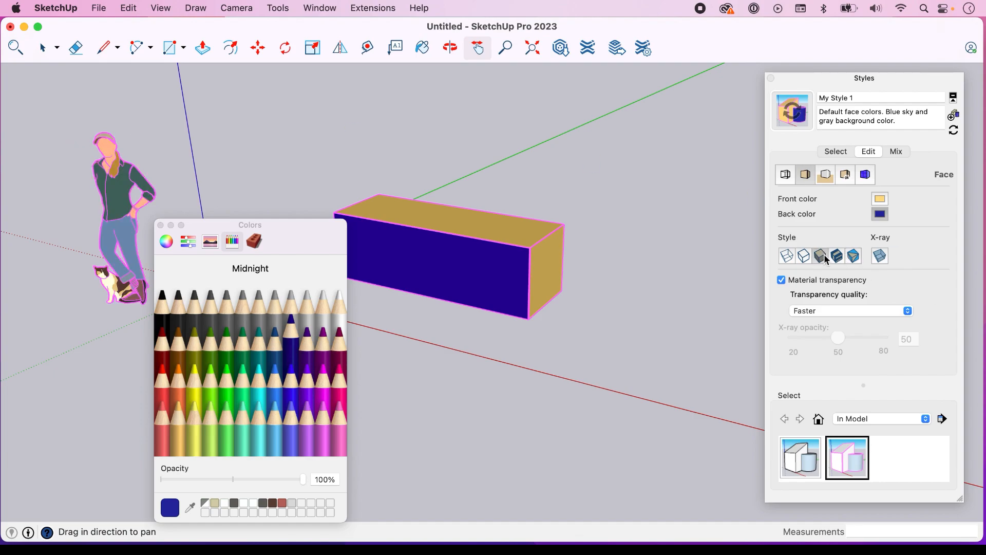
click(854, 256)
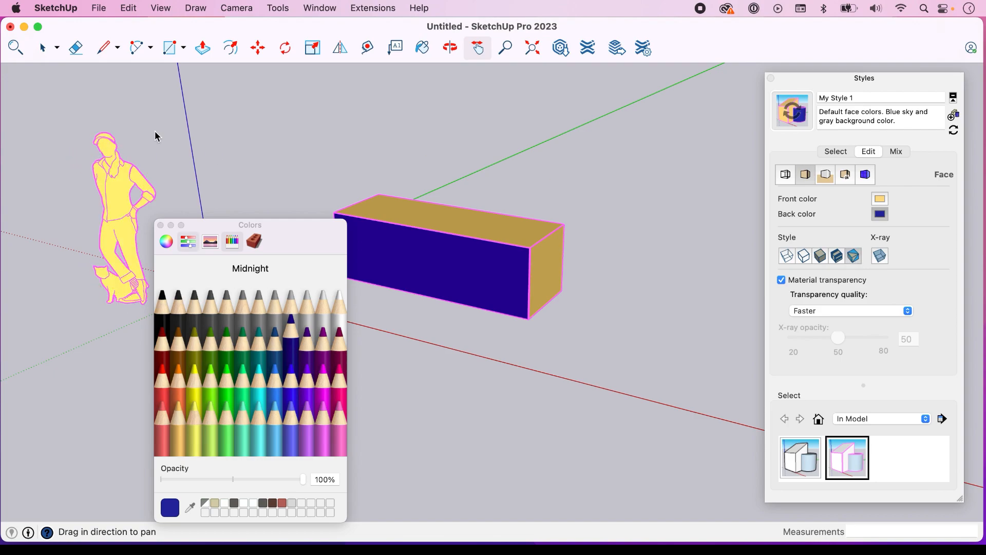
Preview the model's faces in X-ray mode and turn X-ray off again
click(881, 256)
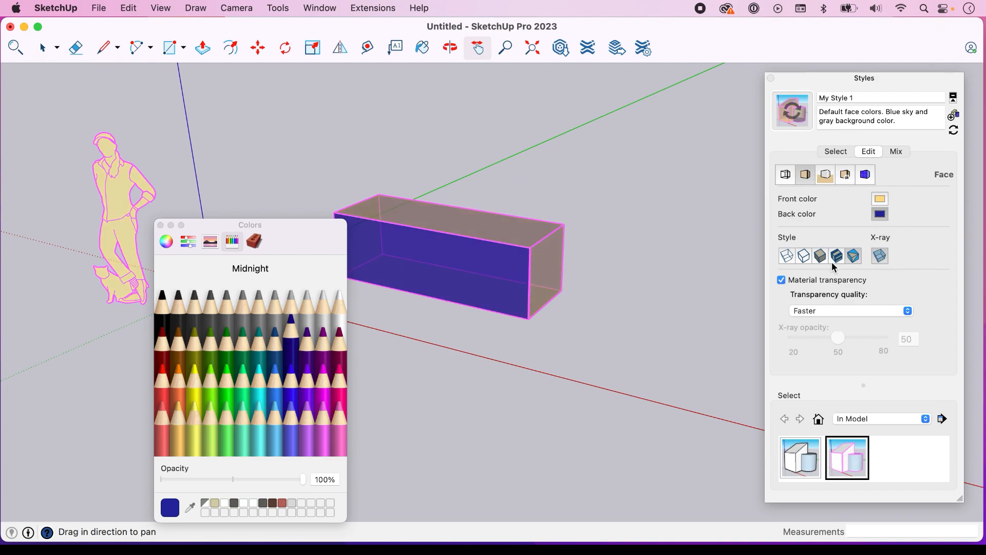
drag(307, 238, 260, 238)
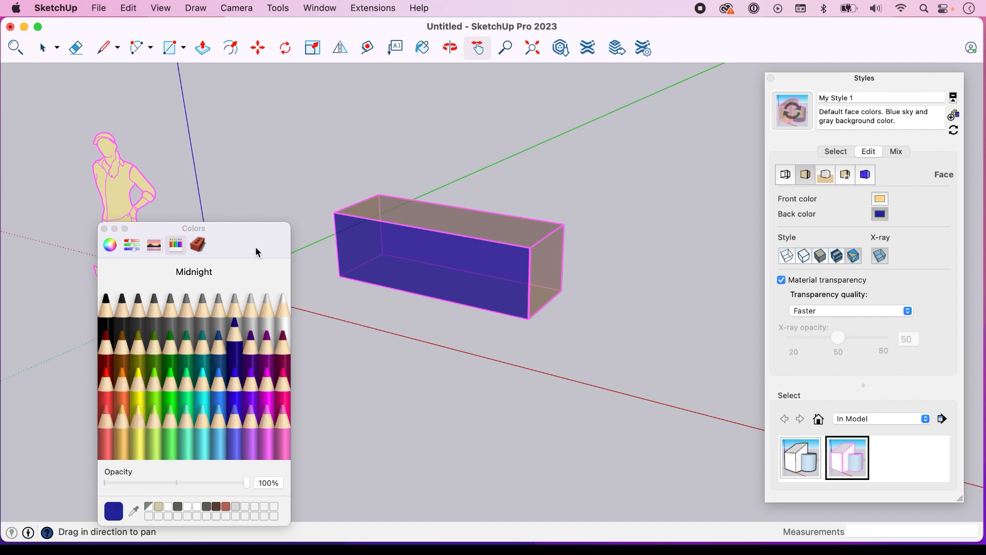
drag(243, 230, 216, 219)
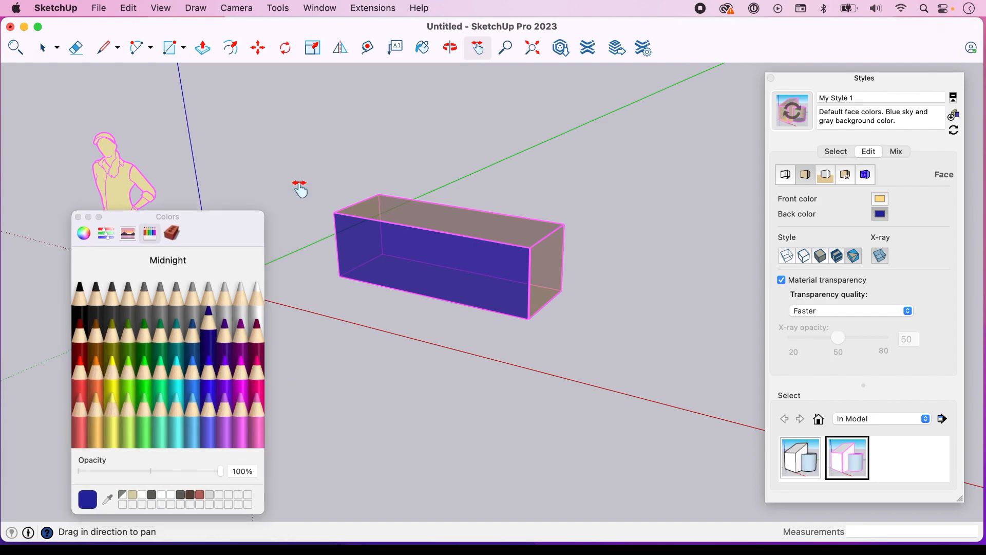
click(881, 257)
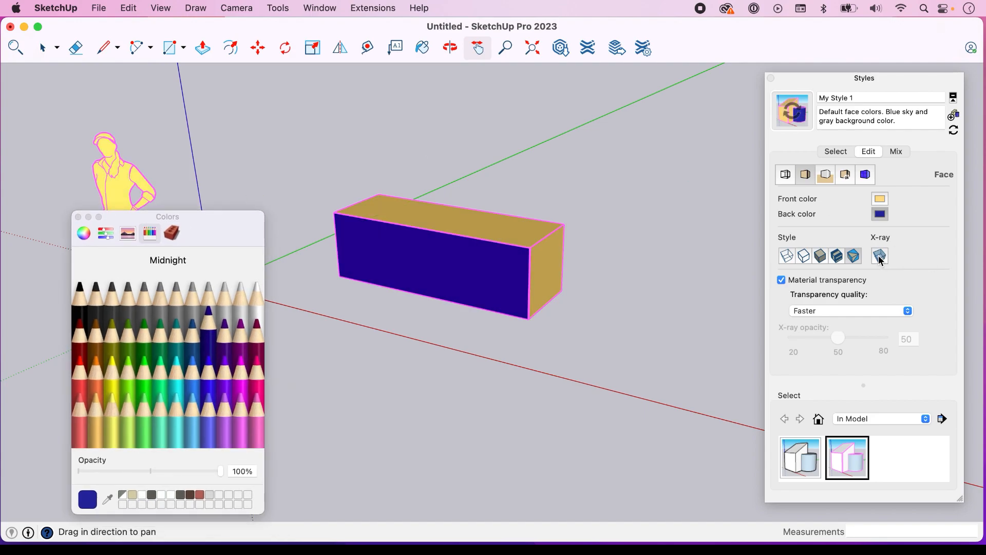
Set the style's back face color to the Brick Antique 01 material and paint the box's long front face with that brick
click(177, 235)
click(138, 289)
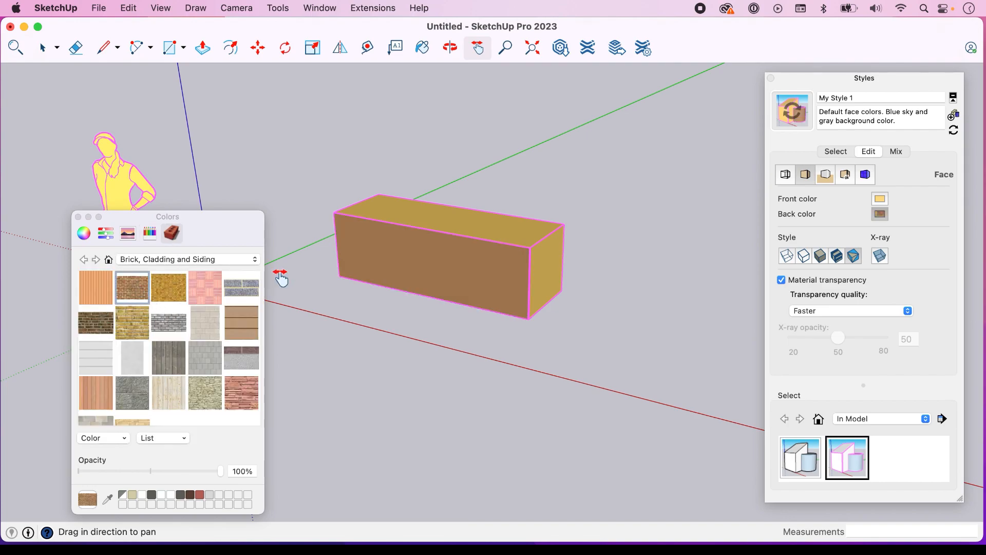
key(space)
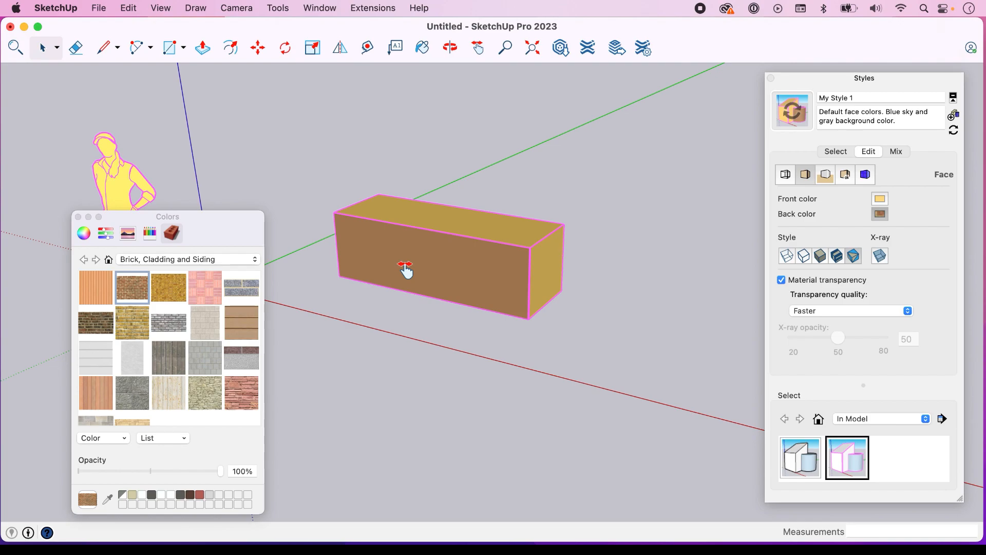
click(406, 270)
click(423, 48)
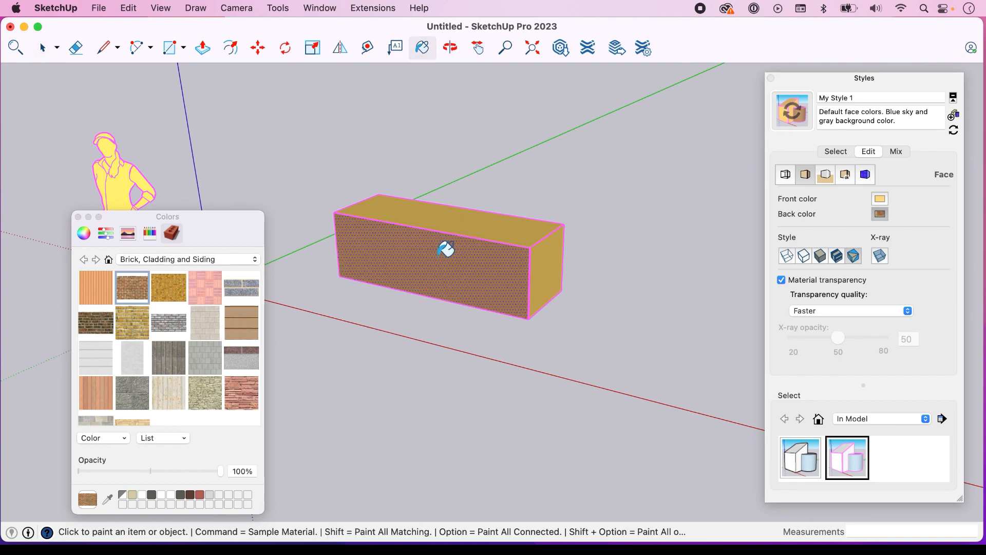
click(126, 293)
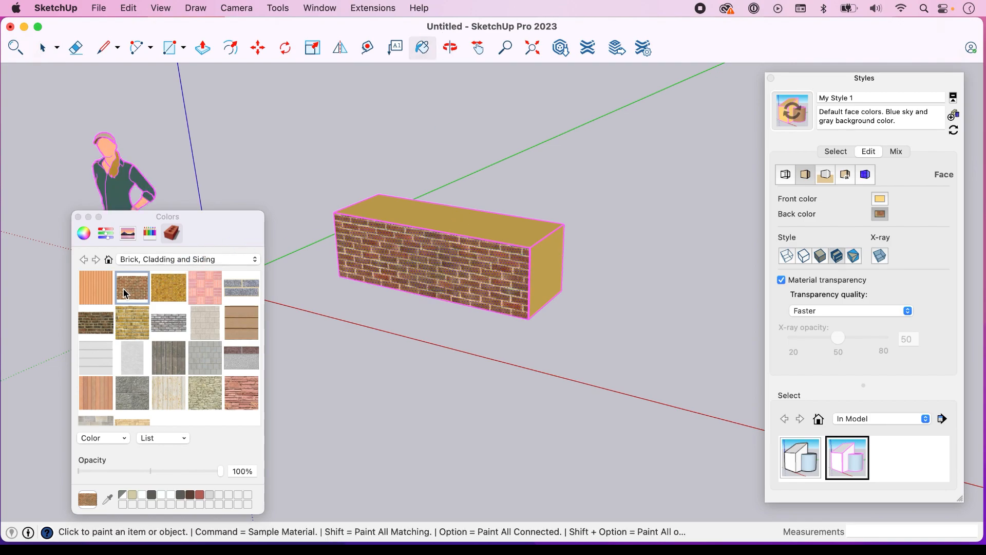
Set the Brick Antique 01 material's opacity to 38%, and toggle the style's material transparency off and on to compare
double_click(126, 293)
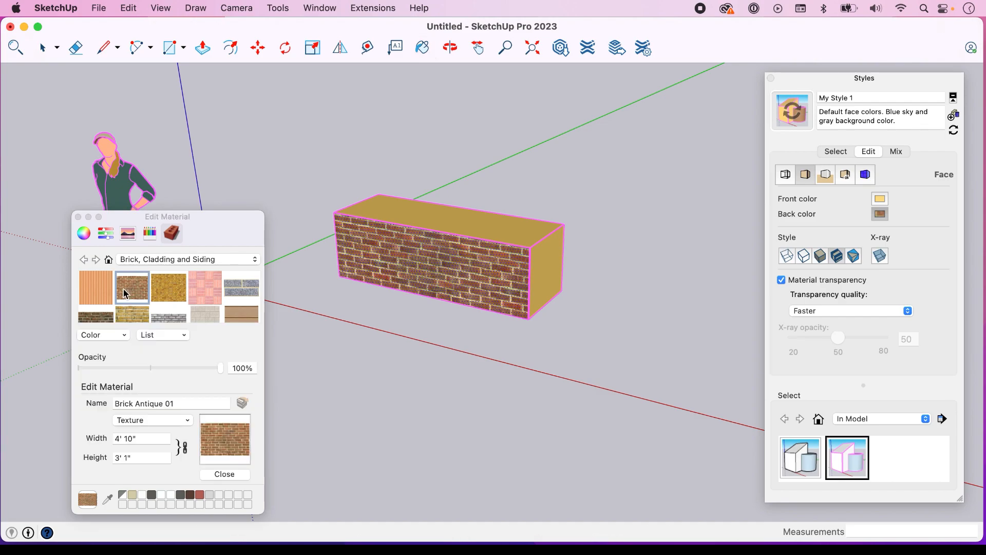
click(782, 280)
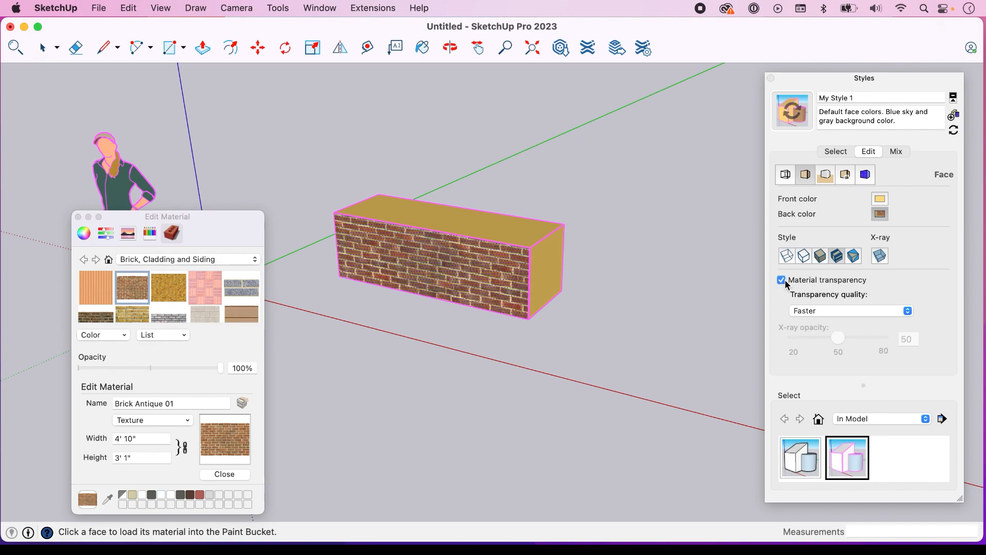
key(space)
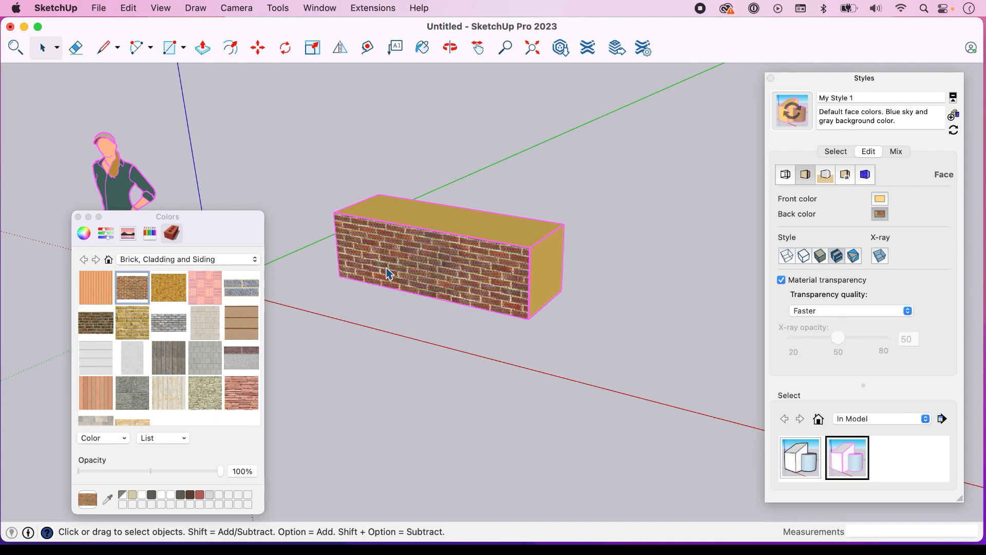
double_click(133, 288)
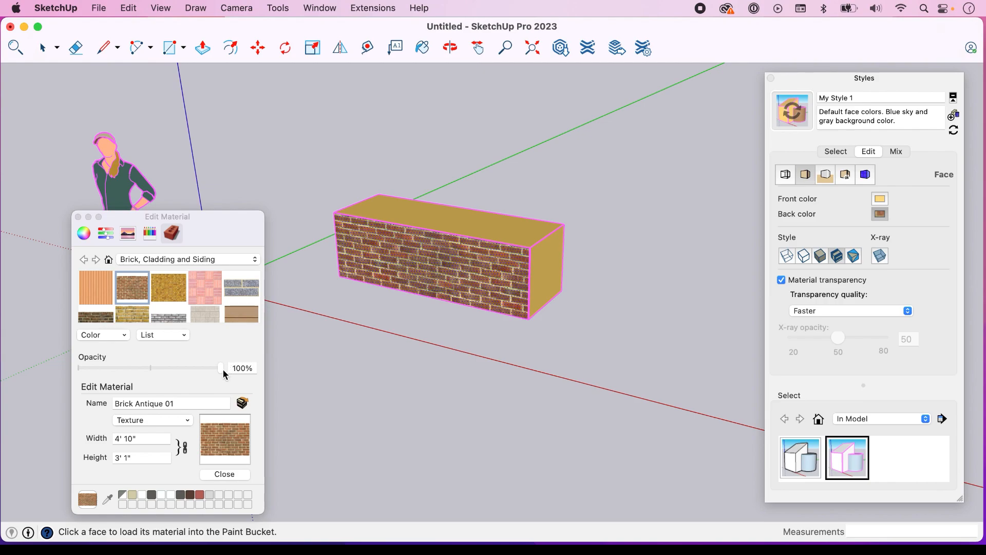
drag(188, 368, 138, 368)
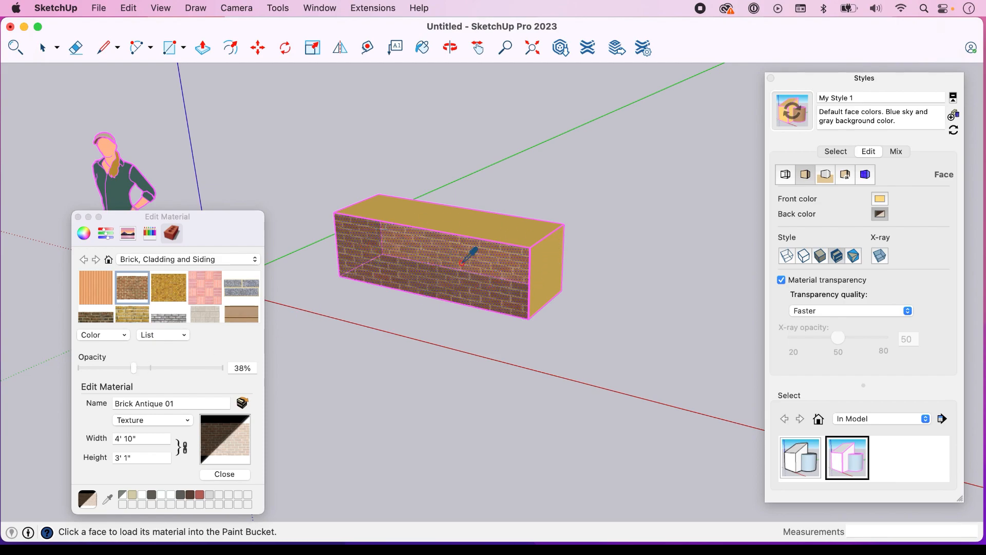
click(781, 281)
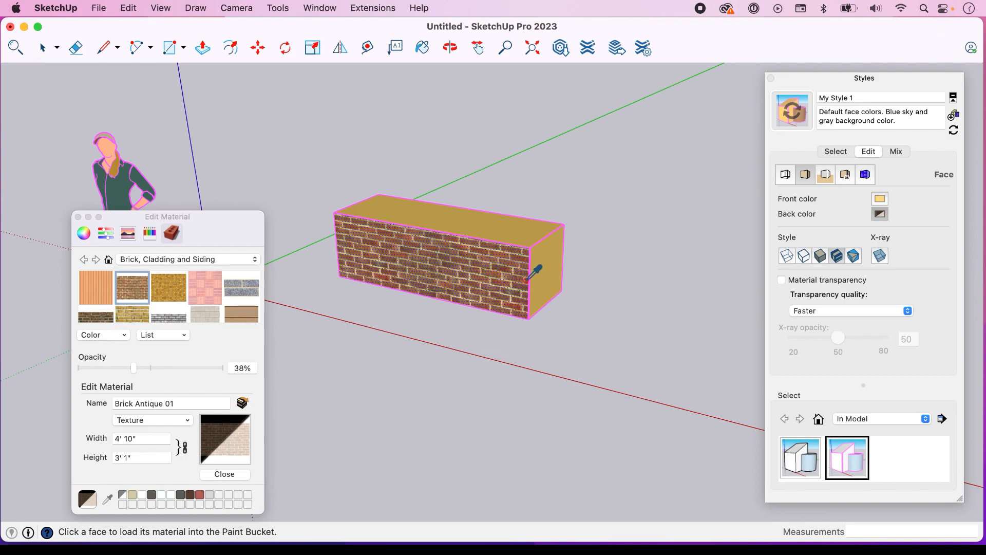
click(782, 280)
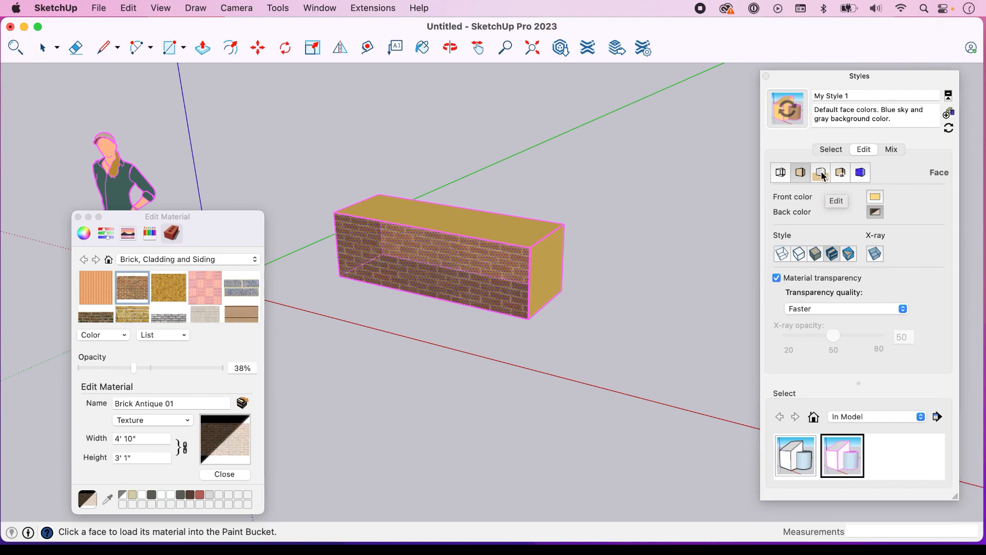
Open the style's background settings and orbit the zoomed-out model to bring the horizon and sky into view
click(822, 174)
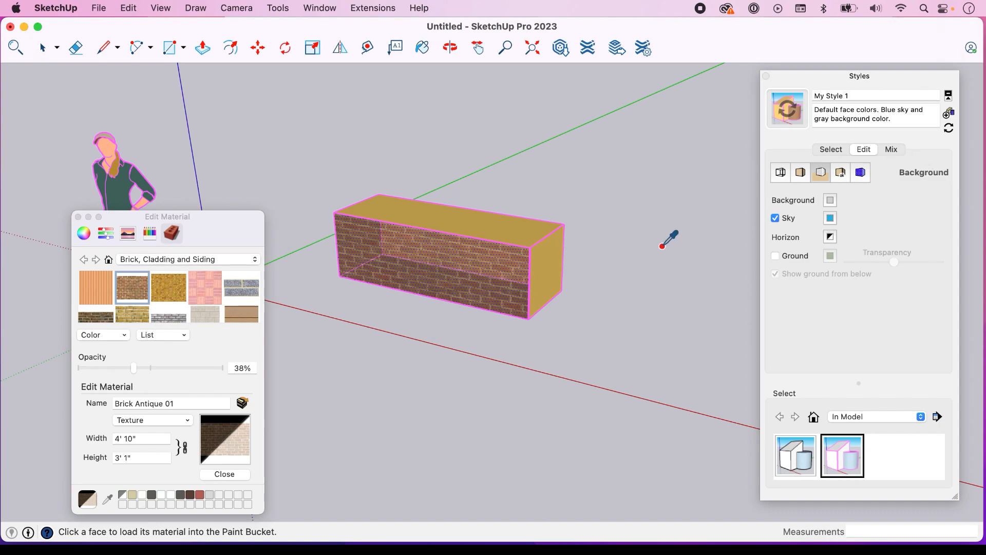
scroll(672, 238, down, 6)
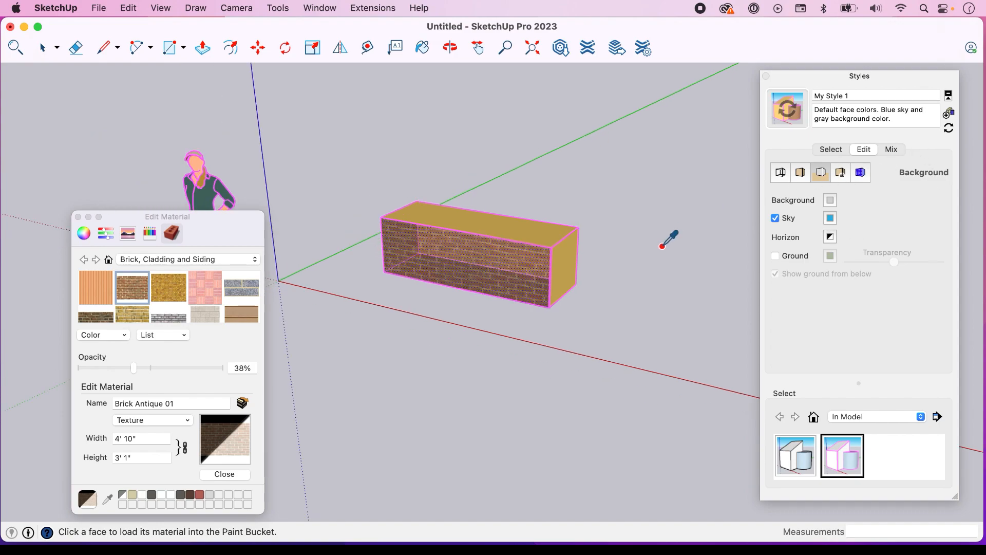
click(478, 48)
drag(639, 148, 434, 301)
scroll(572, 231, down, 3)
click(450, 48)
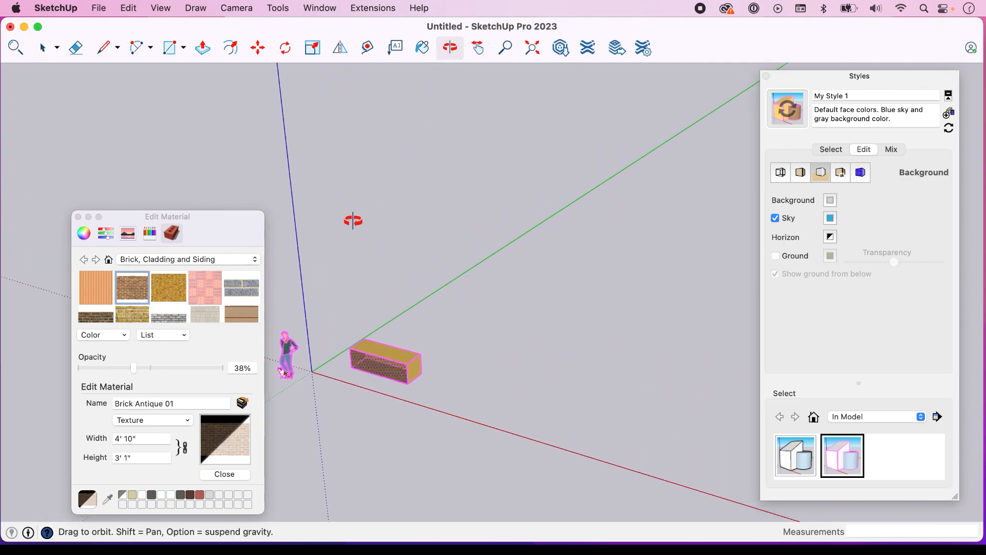
drag(344, 232, 379, 146)
drag(614, 269, 605, 251)
drag(76, 152, 72, 163)
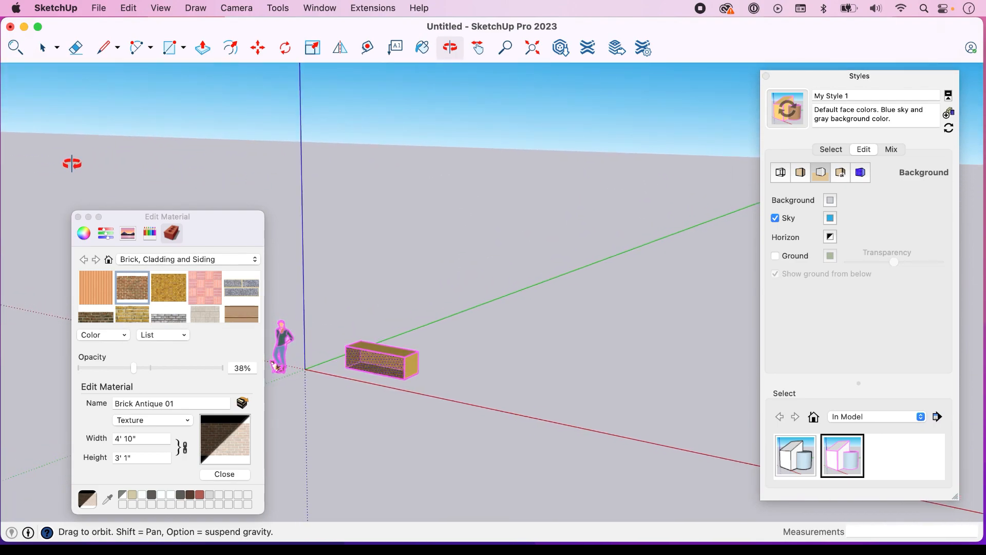
Set the style's sky color to Plum after trying Teal, toggling the sky off and on to compare
click(779, 220)
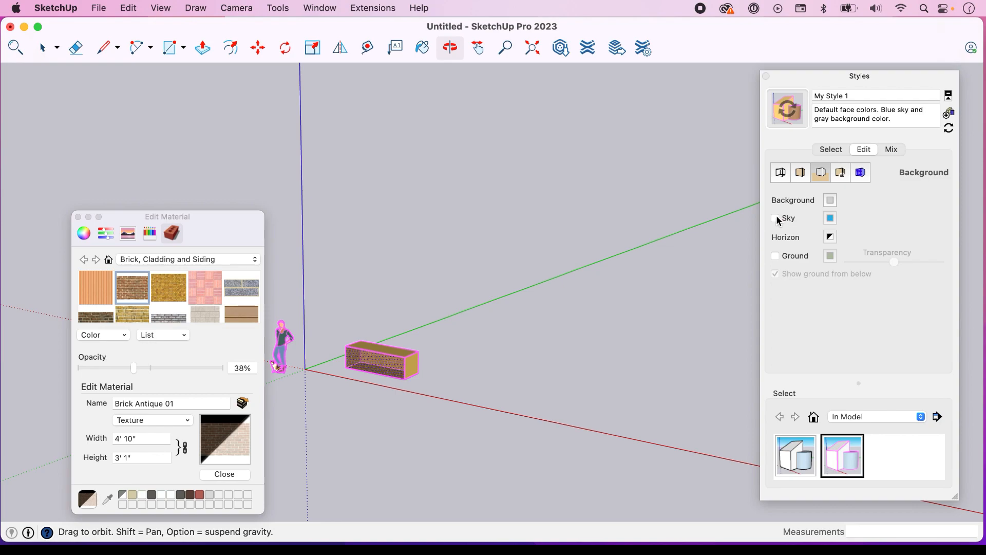
click(776, 219)
click(831, 219)
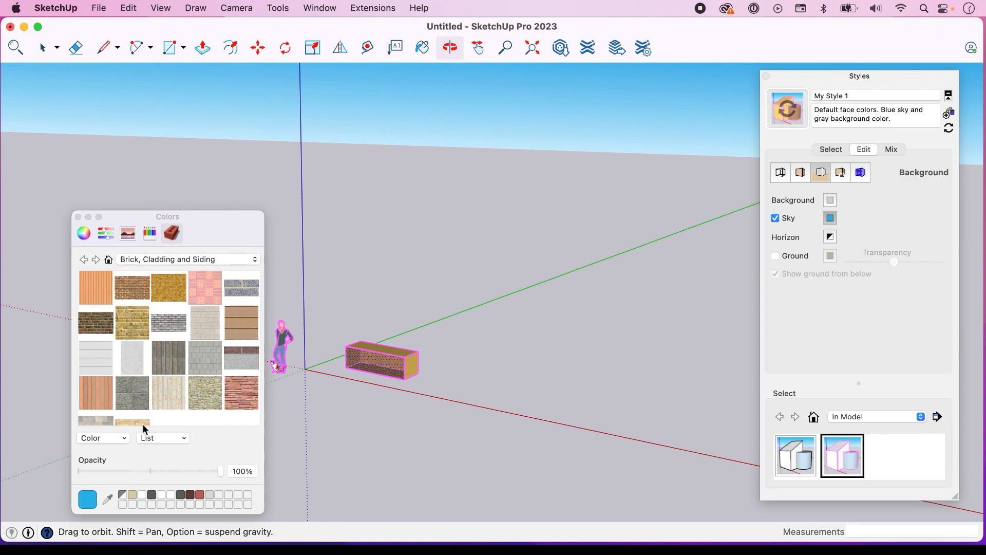
click(150, 235)
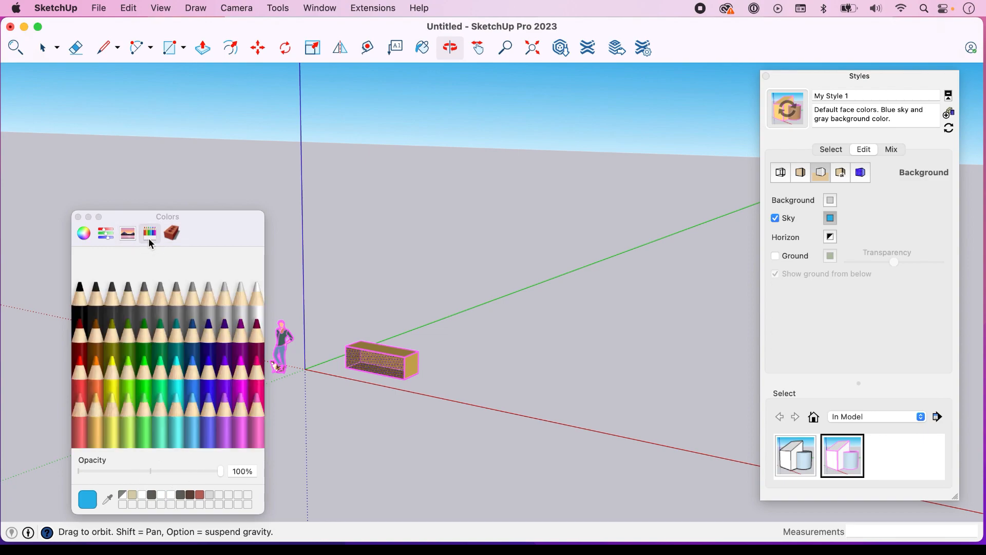
click(182, 347)
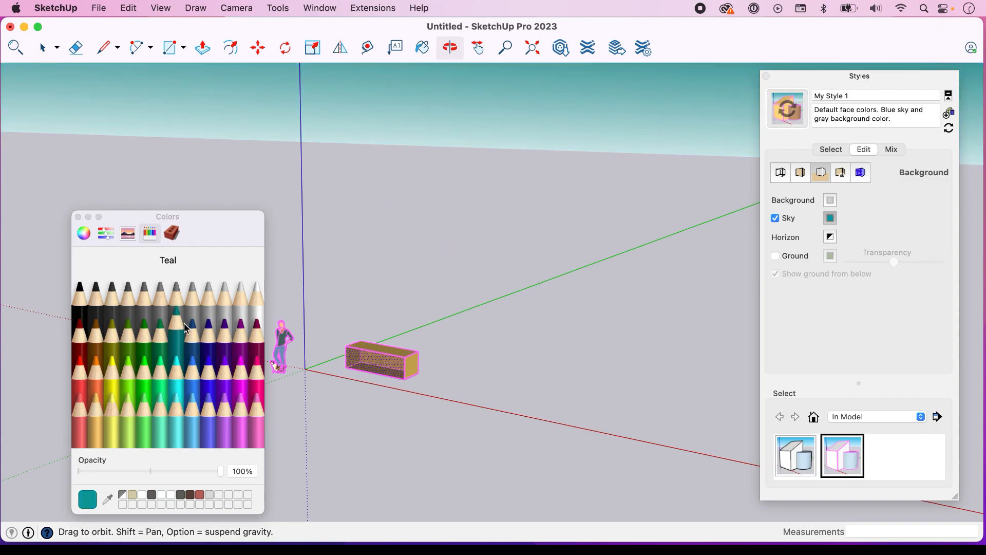
click(238, 340)
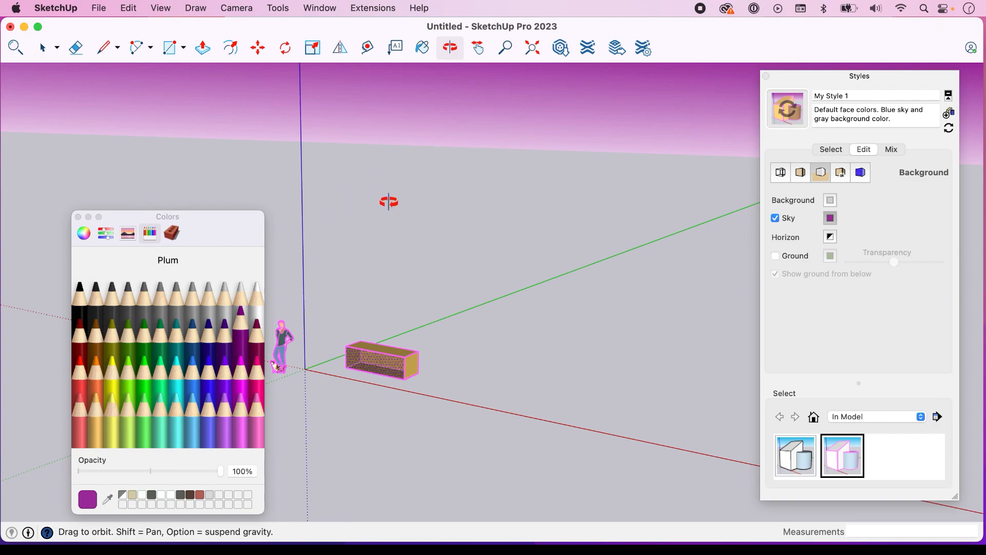
key(space)
click(776, 217)
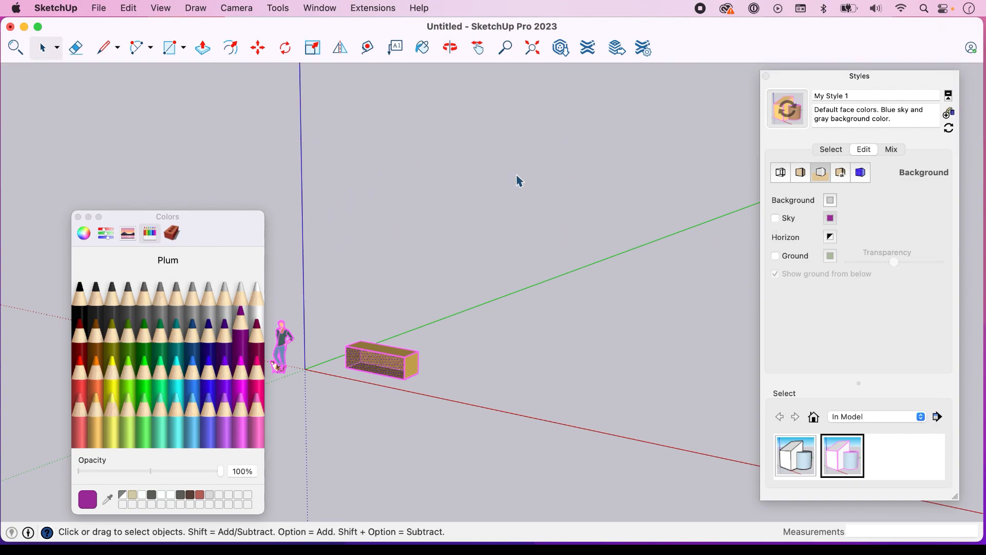
click(775, 218)
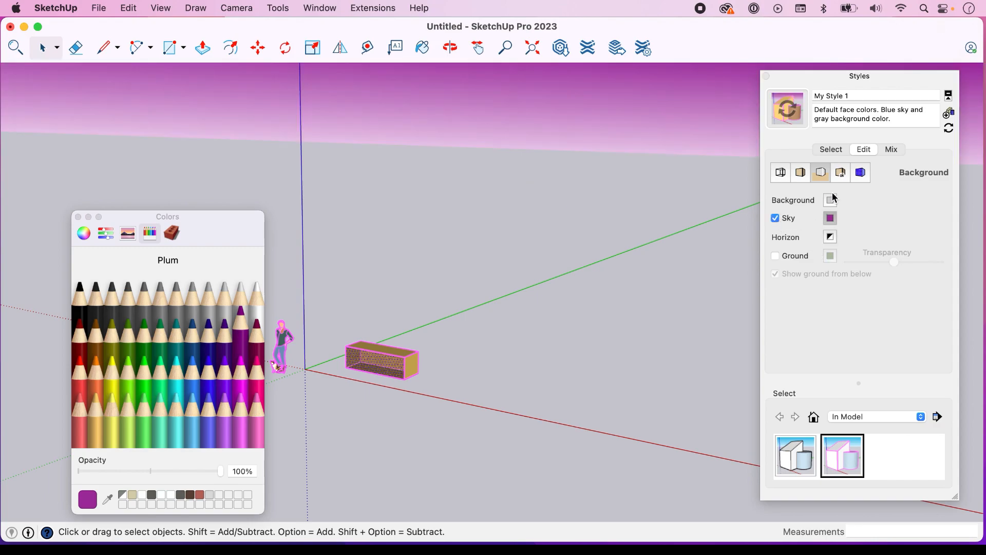
Set the style's background color to Nickel after trying a darker gray
click(834, 202)
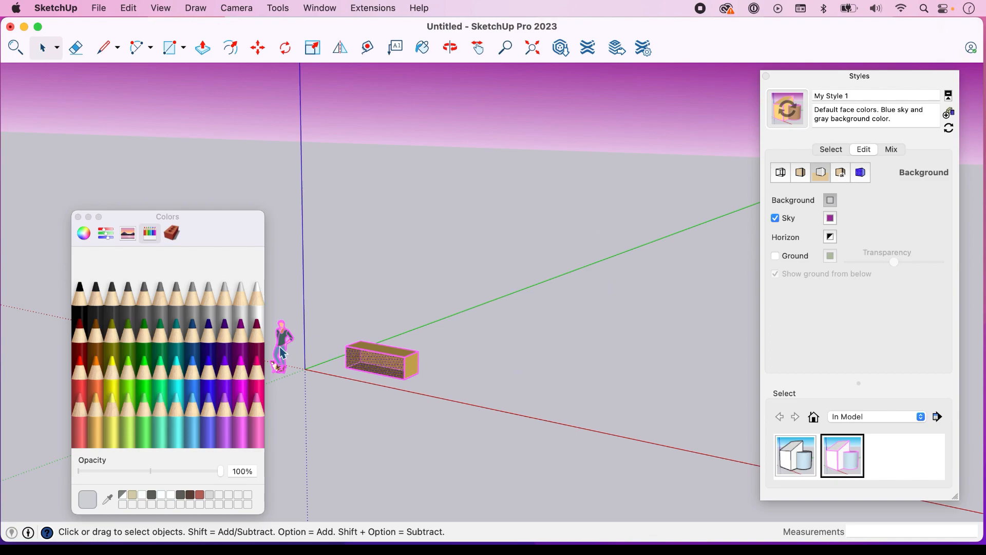
click(114, 304)
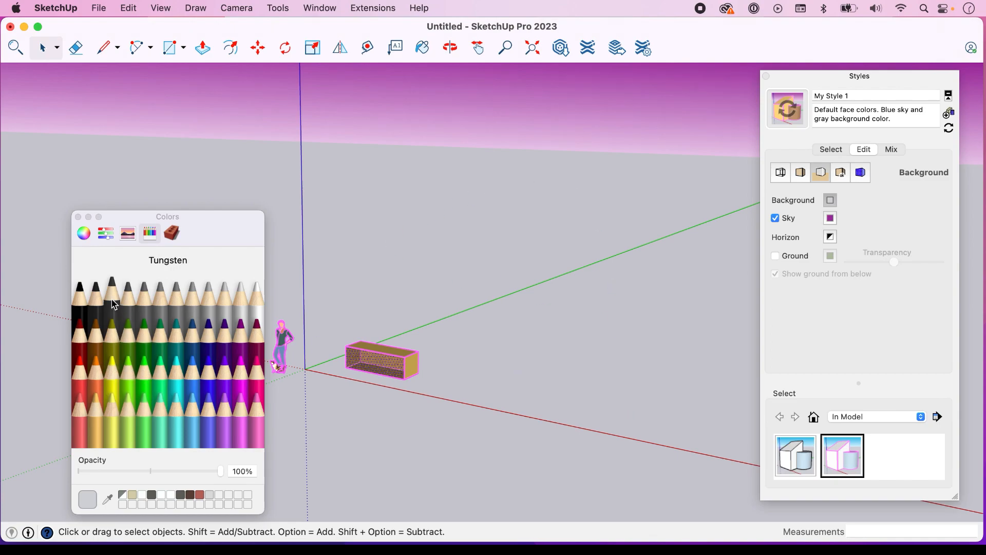
click(179, 307)
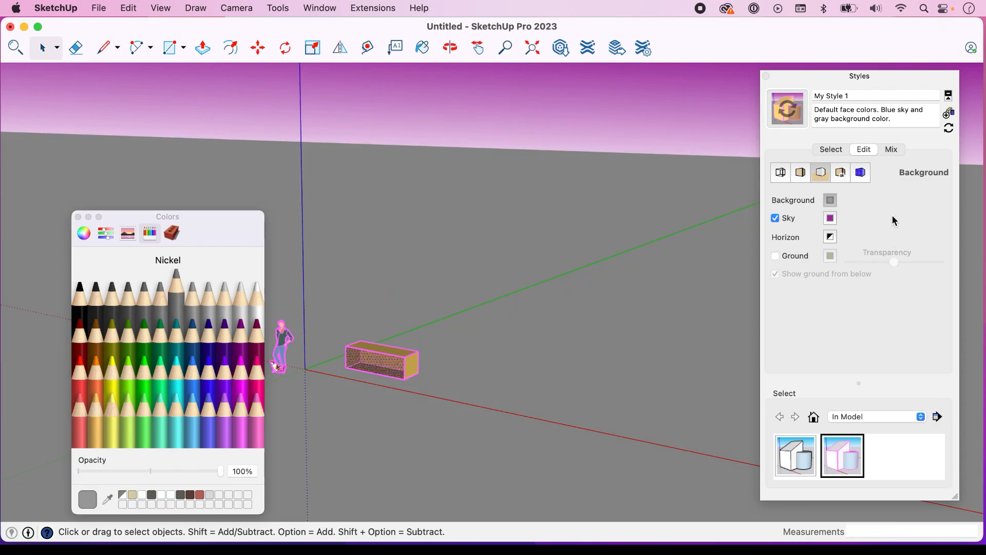
Set the style's horizon color to Mercury after trying a green
click(830, 237)
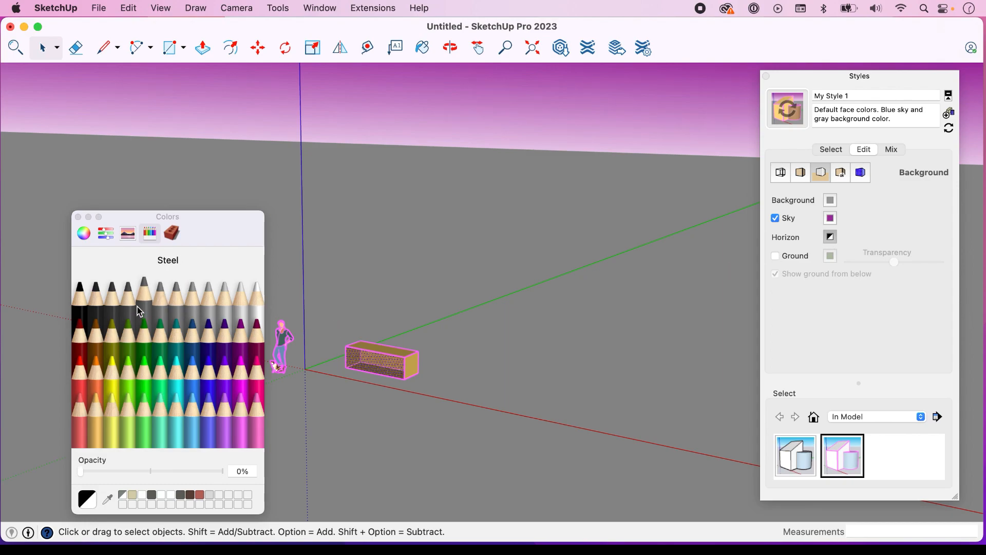
click(144, 336)
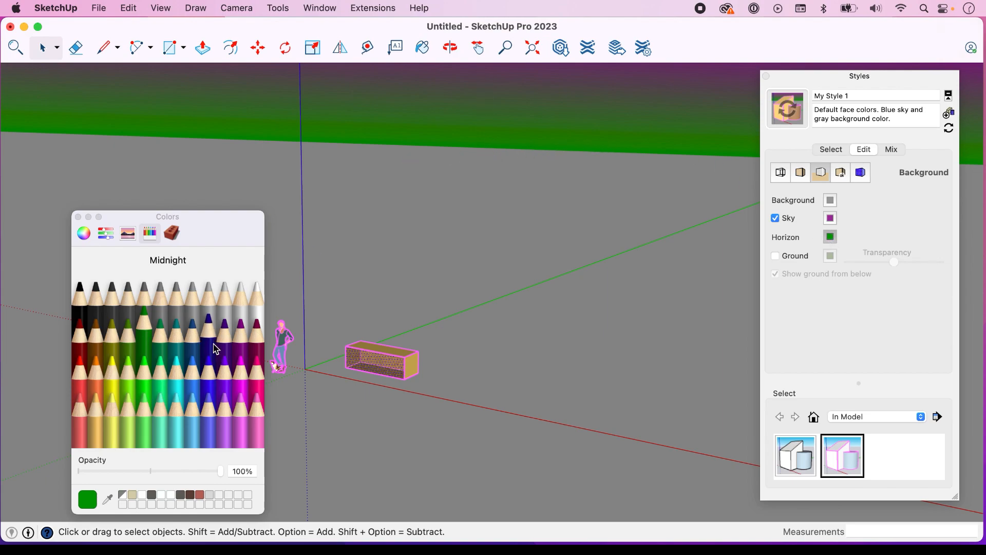
click(240, 305)
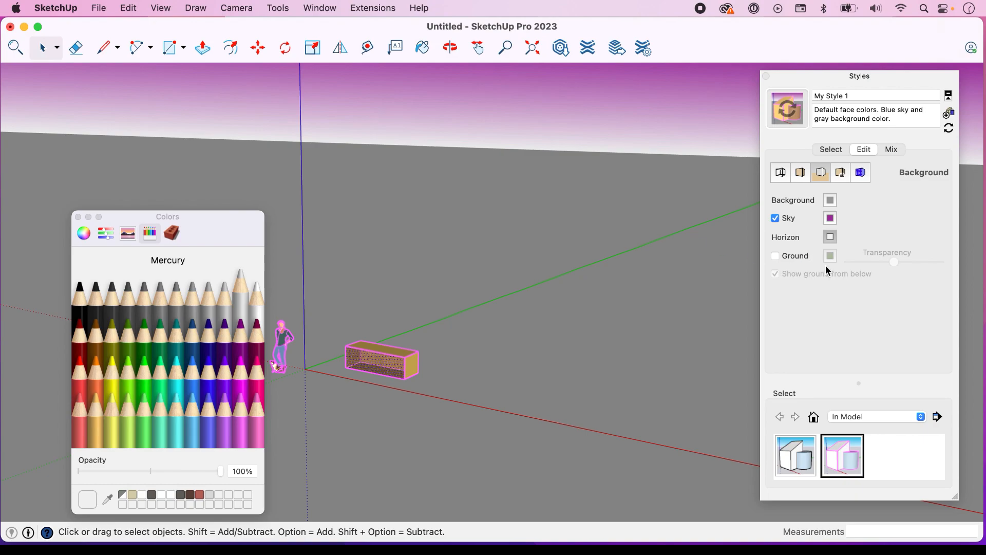
Turn on the style's ground, adjust its transparency, and turn the ground off again
click(775, 256)
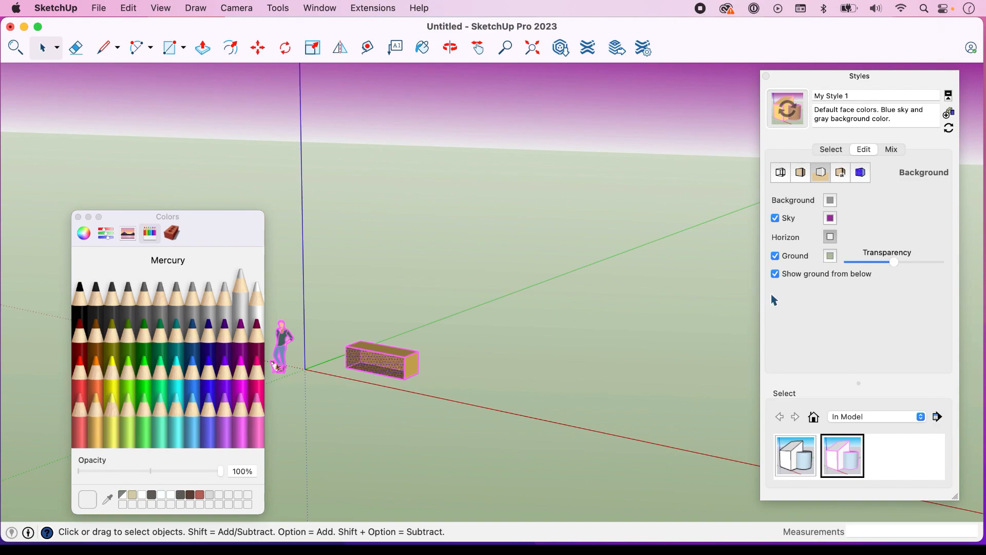
drag(896, 262, 875, 265)
click(776, 257)
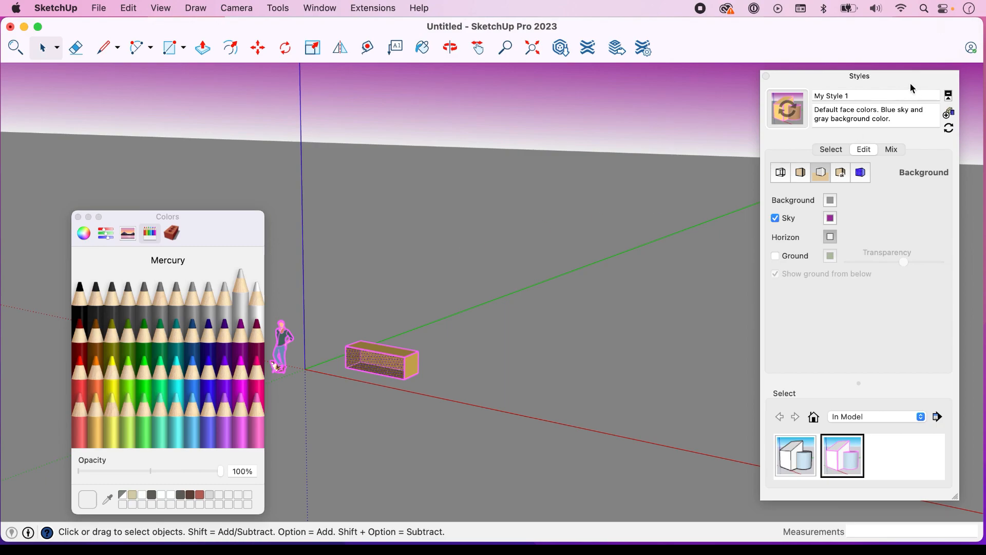
Update My Style 1 with the changes and switch repeatedly between it and Simple Style to compare, ending on My Style 1
click(947, 128)
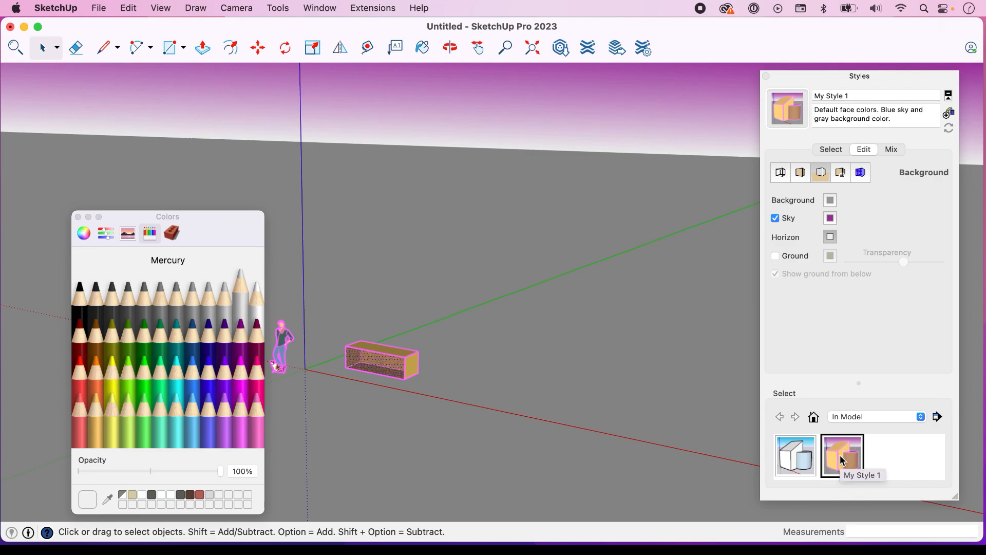
click(827, 150)
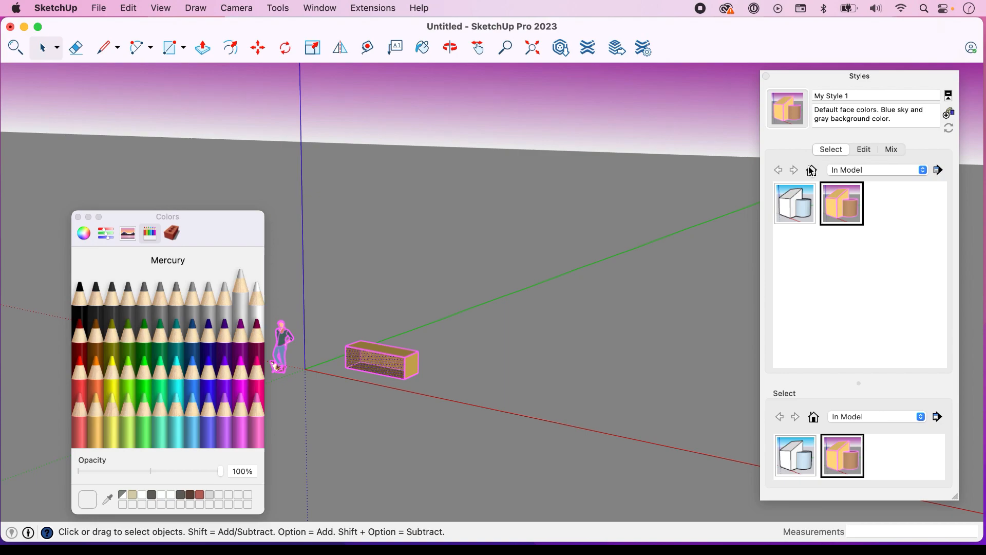
click(788, 201)
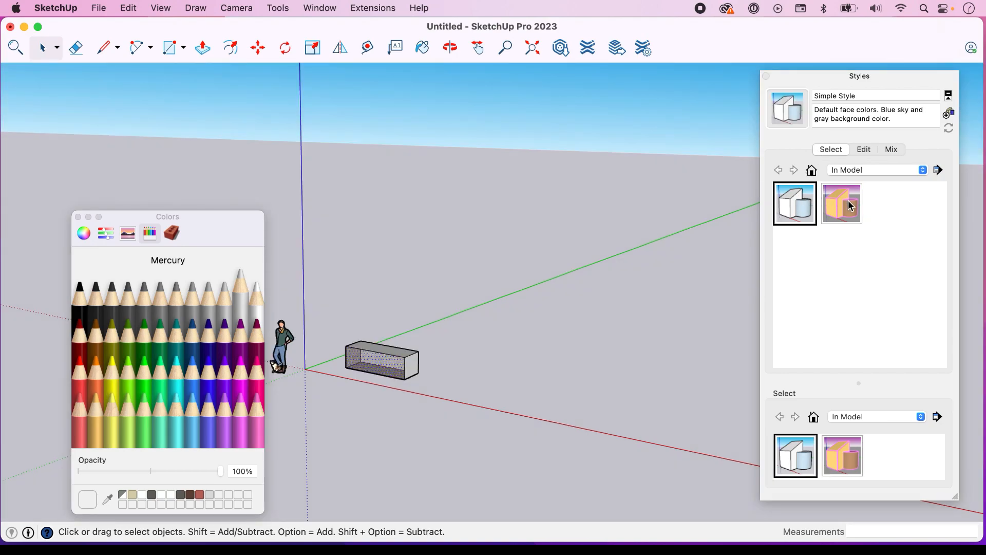
click(848, 200)
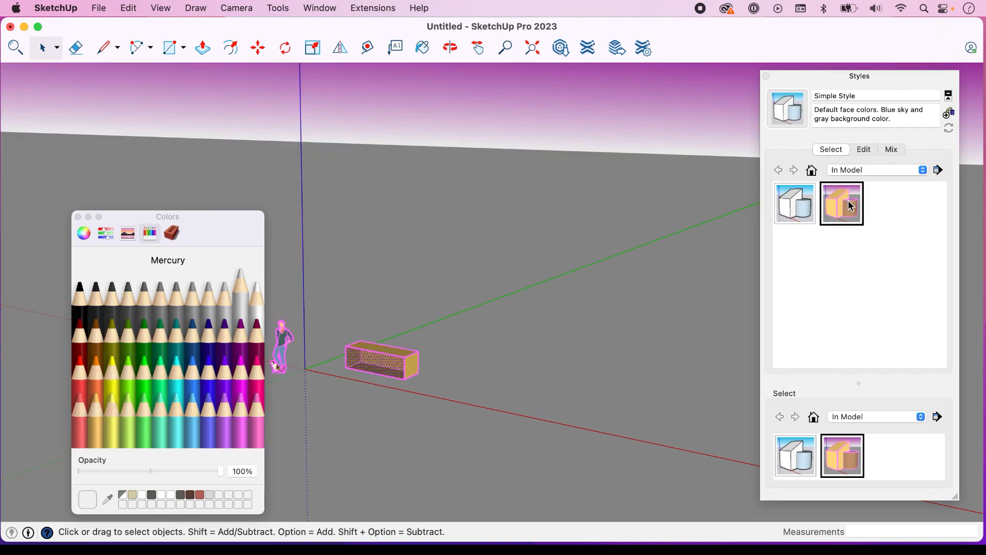
click(795, 209)
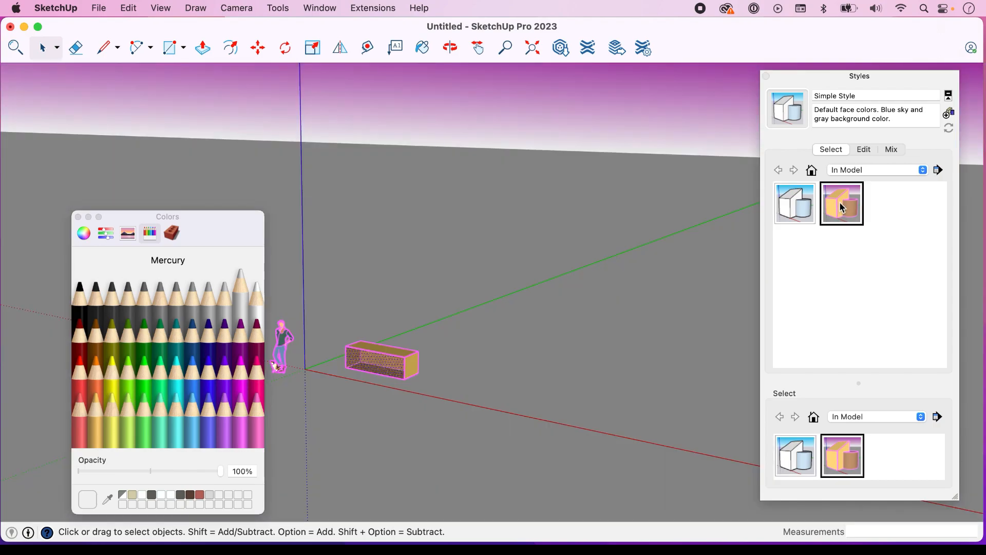
click(843, 208)
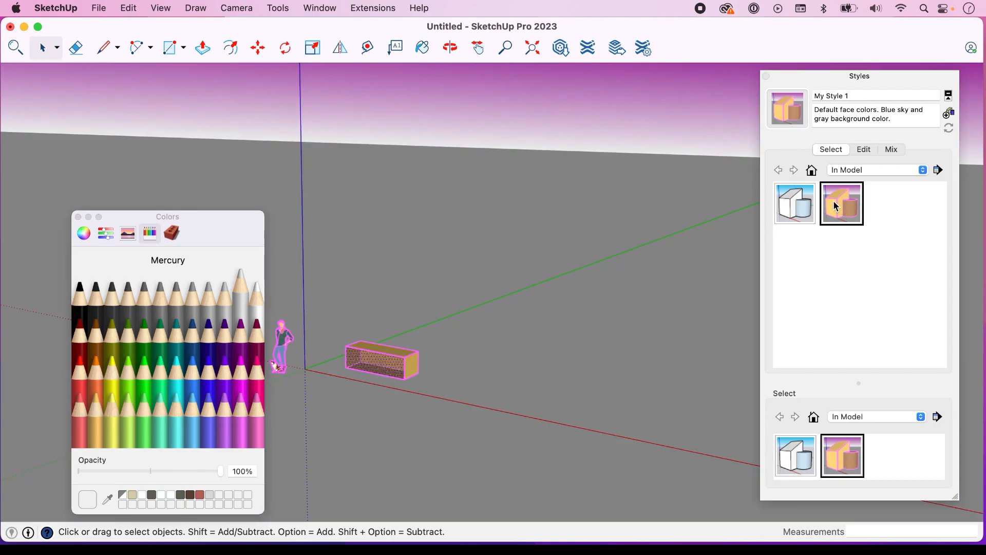
click(803, 203)
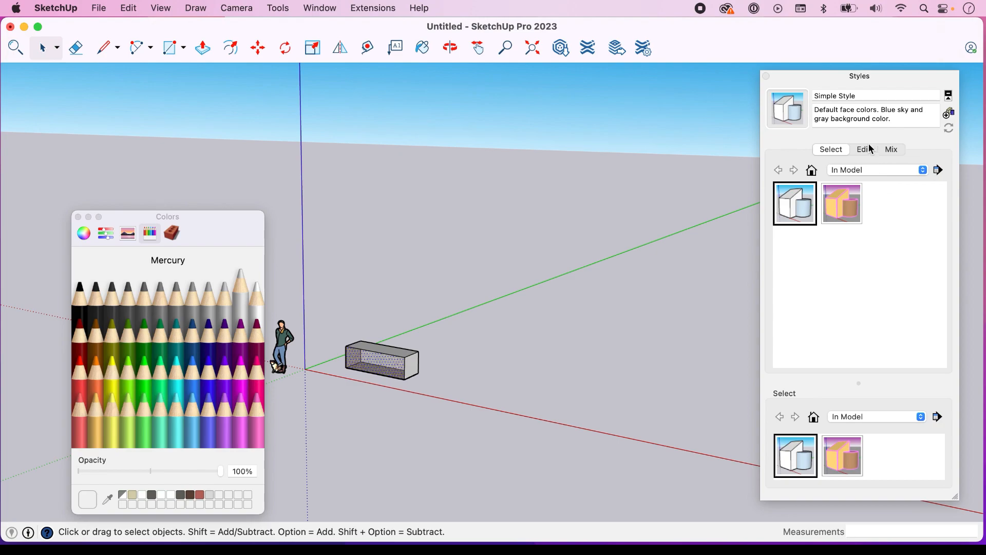
click(847, 203)
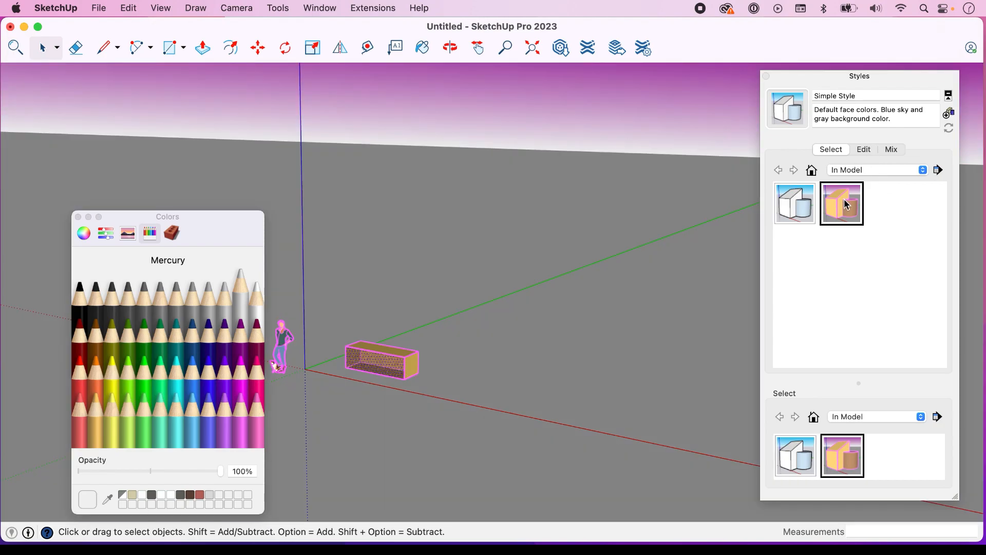
Add the desktop image sa_logo.png as a new watermark in My Style 1
click(865, 150)
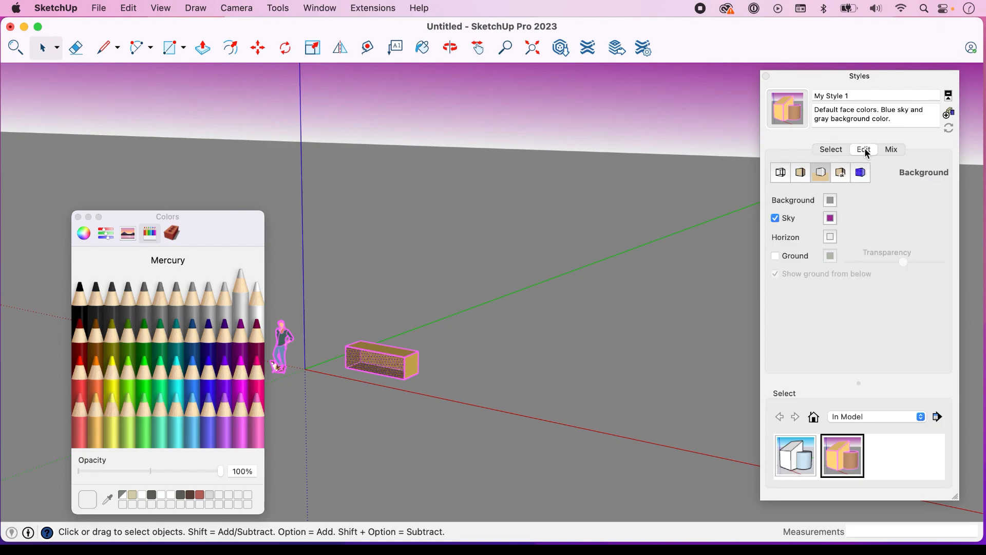
click(842, 173)
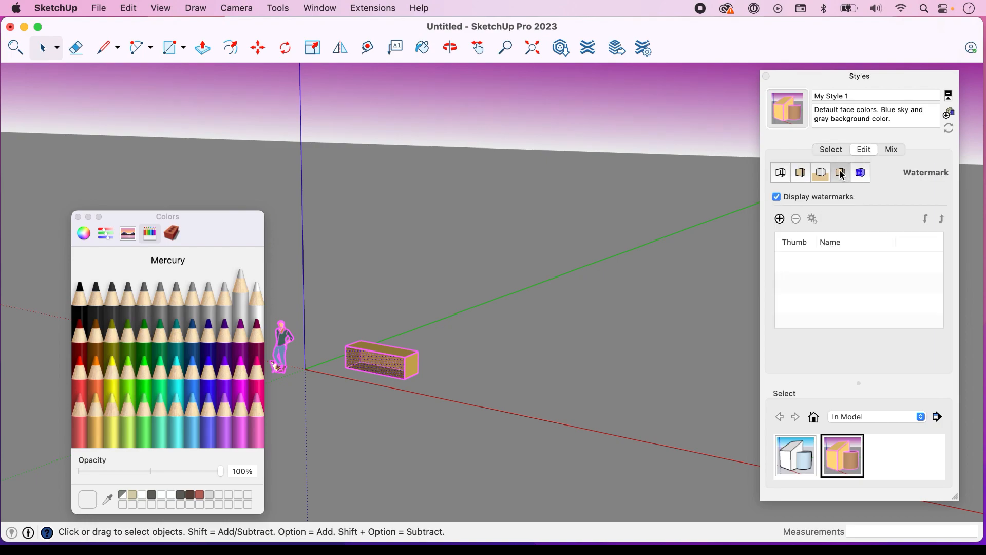
drag(901, 81, 617, 86)
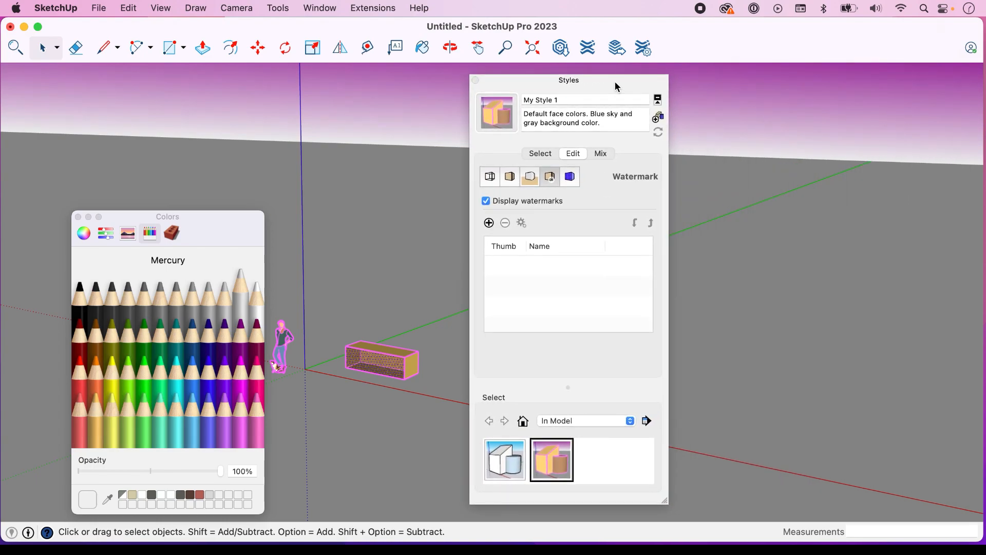
click(489, 223)
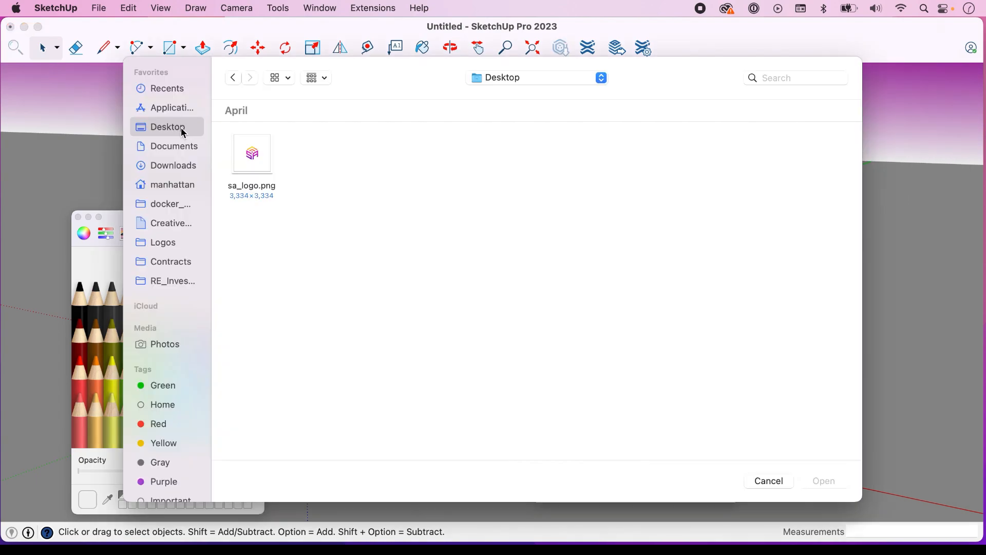
click(260, 154)
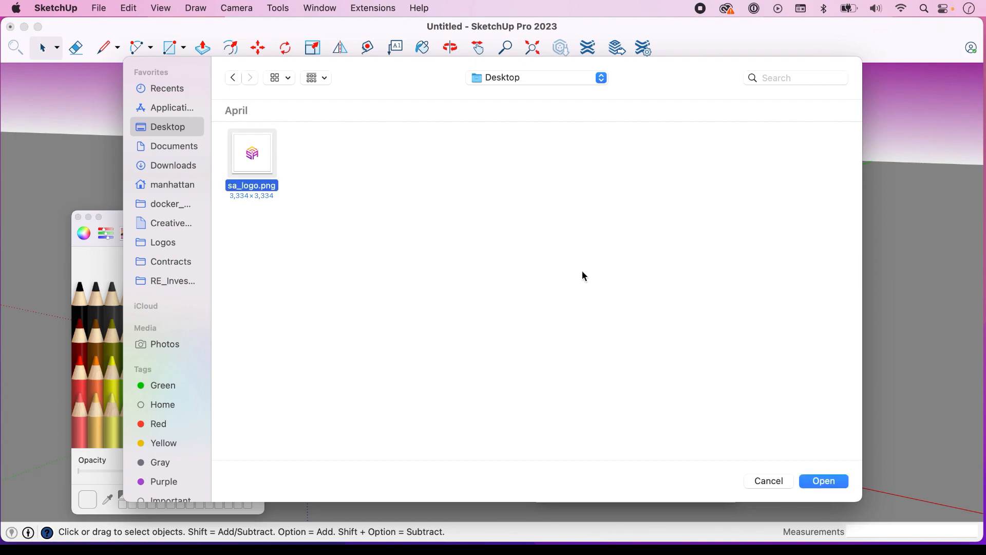
click(832, 484)
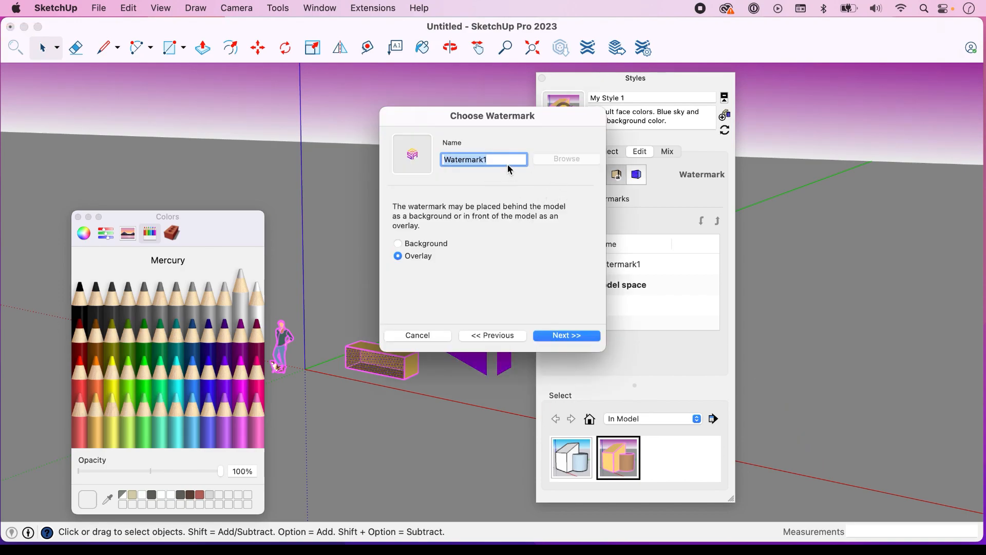
Name the watermark SA Water Mark, place it behind the model as a background, and try a lower image blend
text(SA Water Ma)
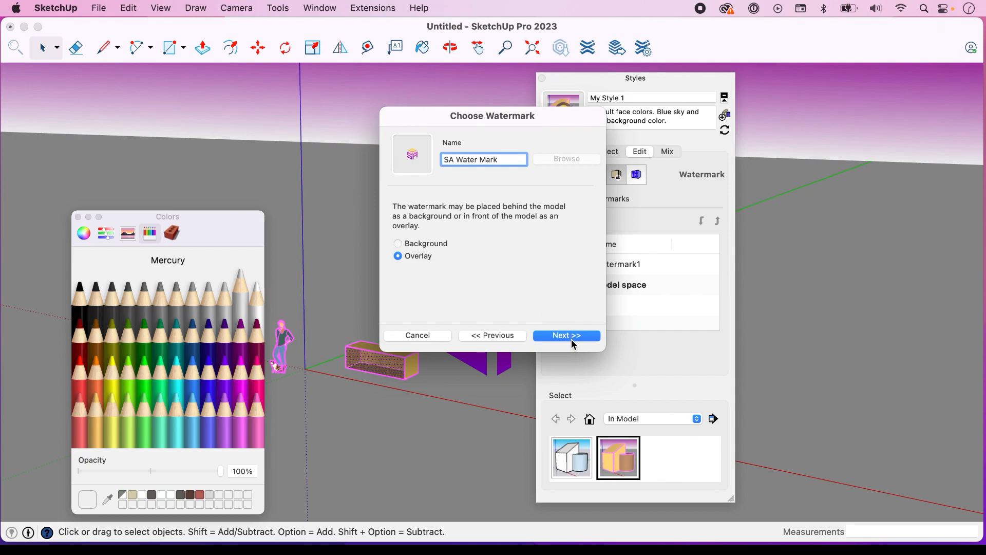
click(425, 244)
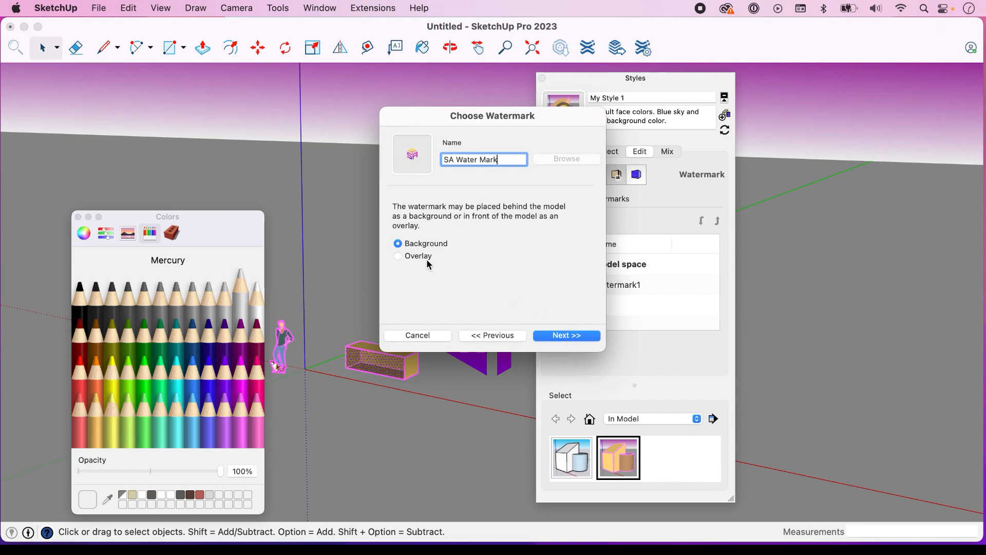
click(571, 335)
drag(551, 297, 520, 297)
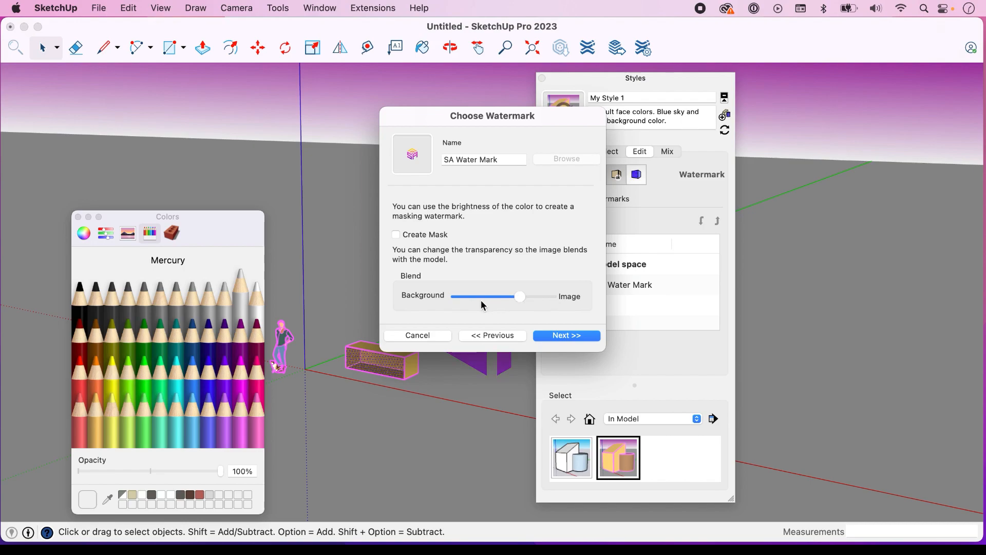
click(575, 337)
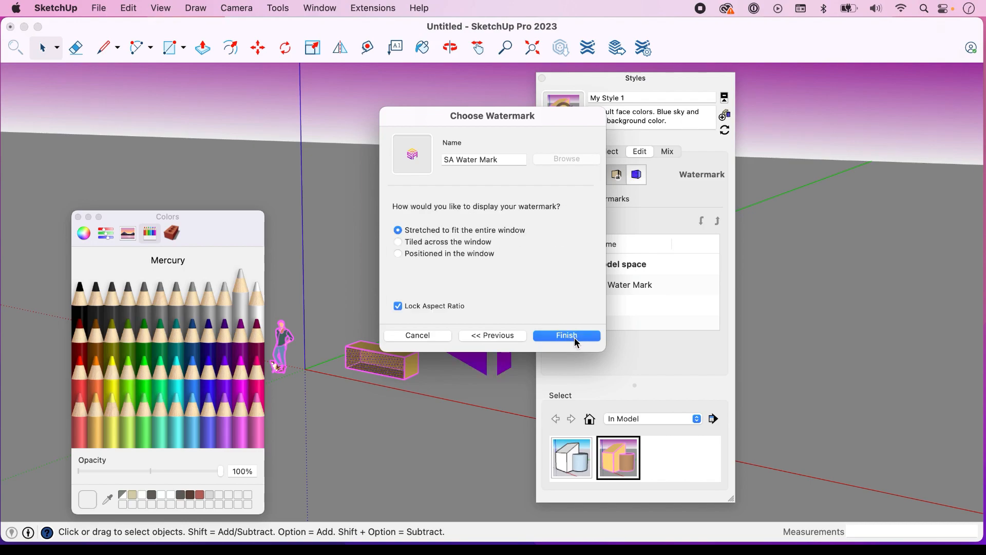
Position the watermark in the lower-right corner of the model window, blend it slightly more toward the background than the image, and finish it
click(403, 253)
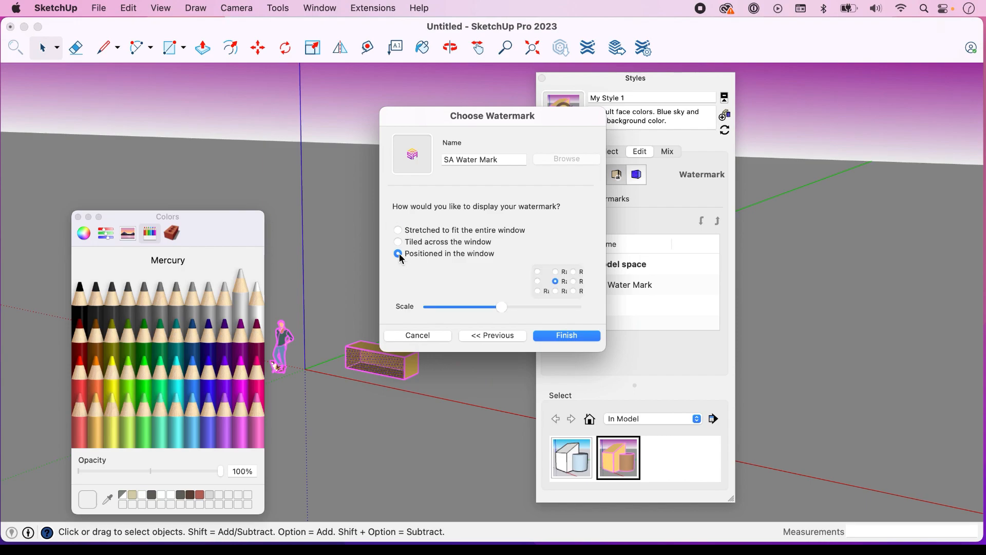
click(575, 291)
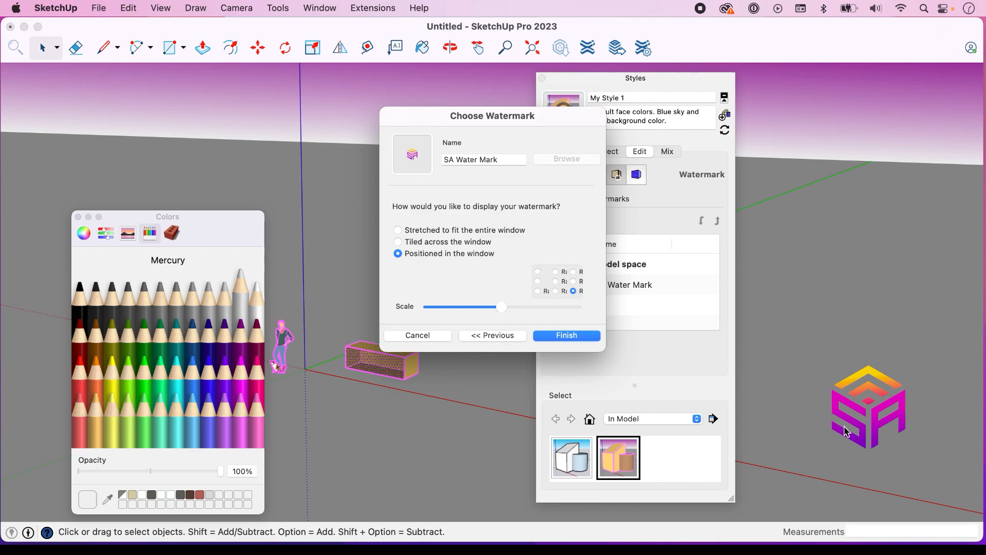
click(491, 337)
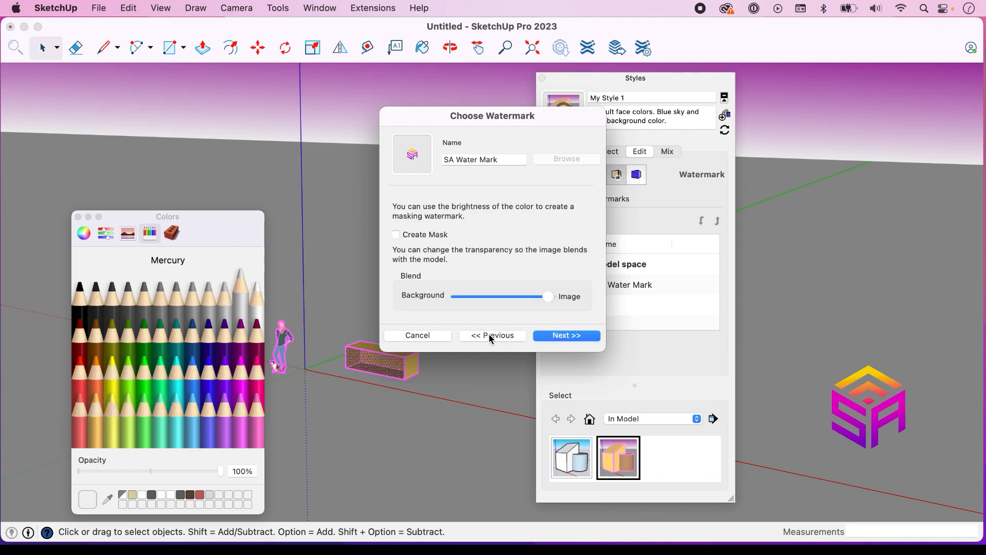
click(494, 296)
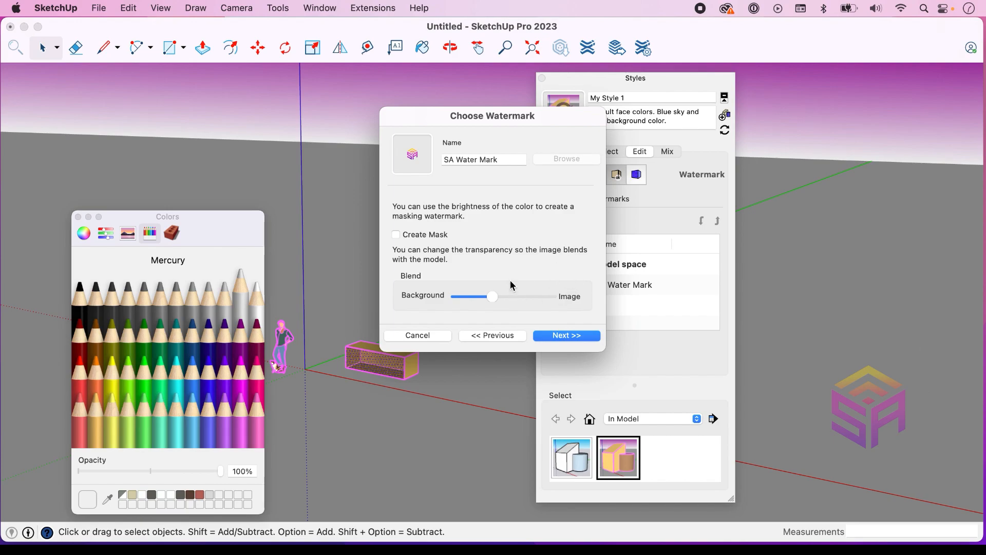
click(568, 336)
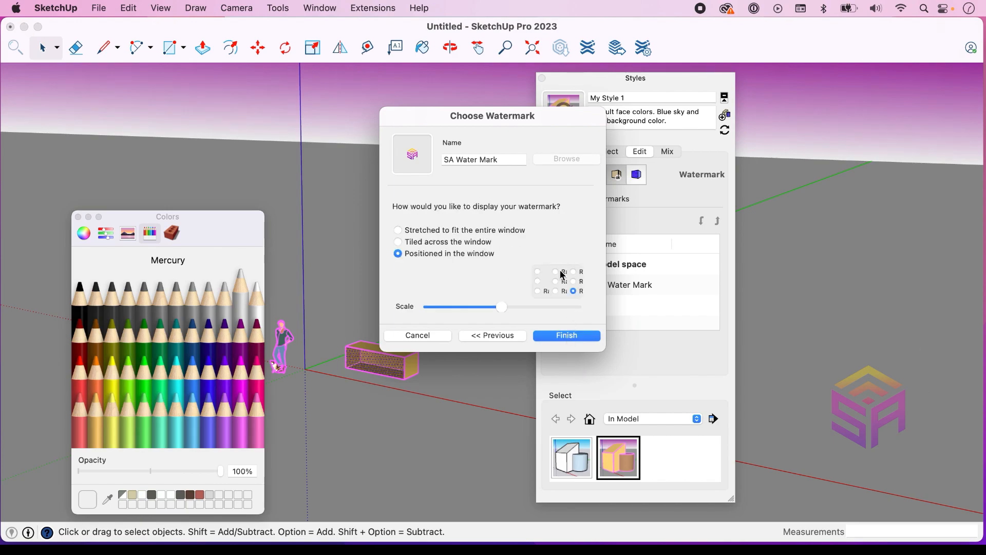
click(572, 336)
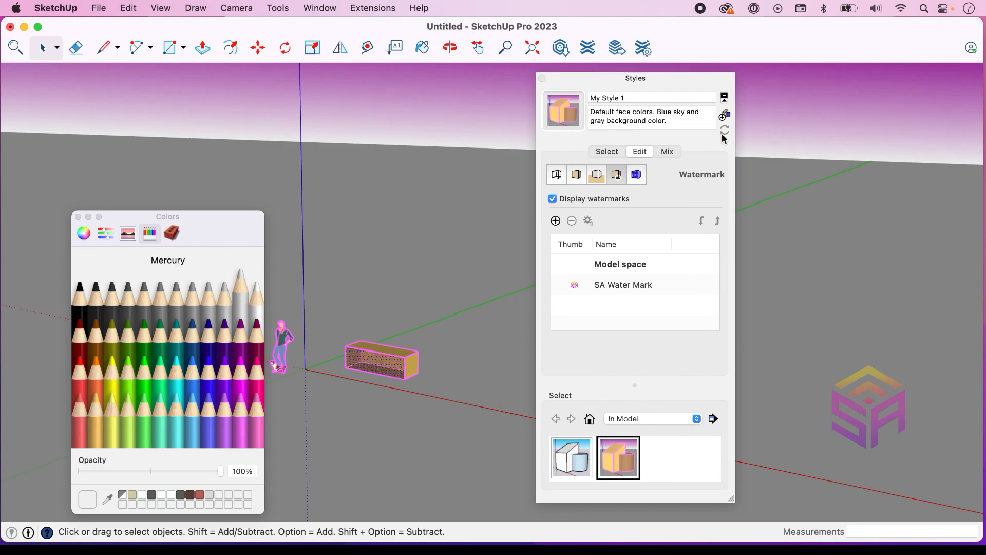
Open the style's modeling settings and select the whole brick box to preview the selection color
drag(670, 90, 683, 96)
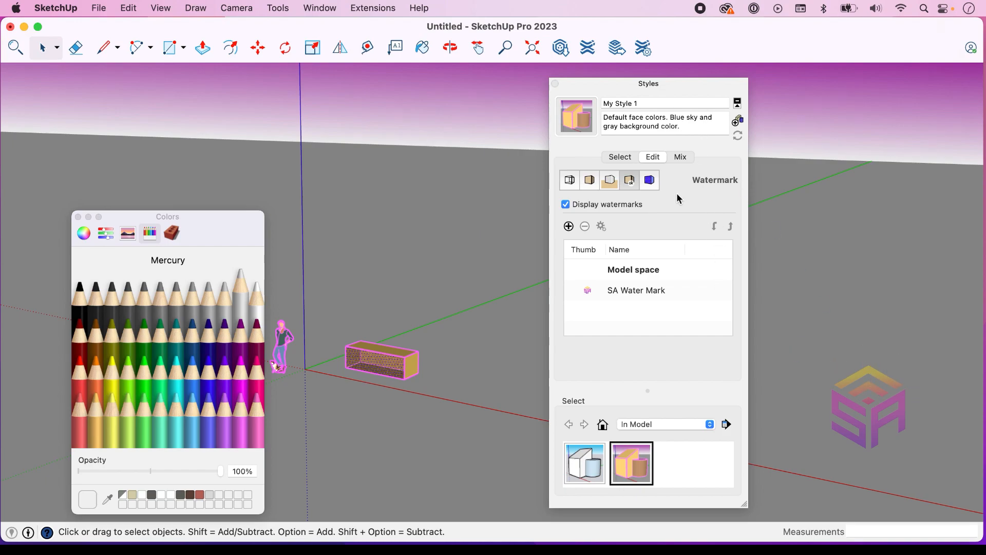
click(649, 181)
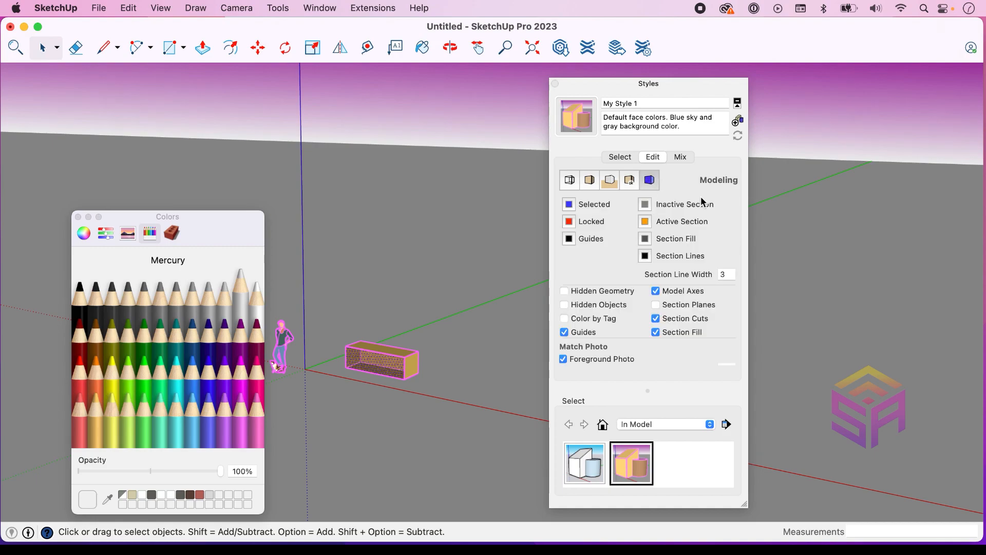
drag(704, 84, 934, 83)
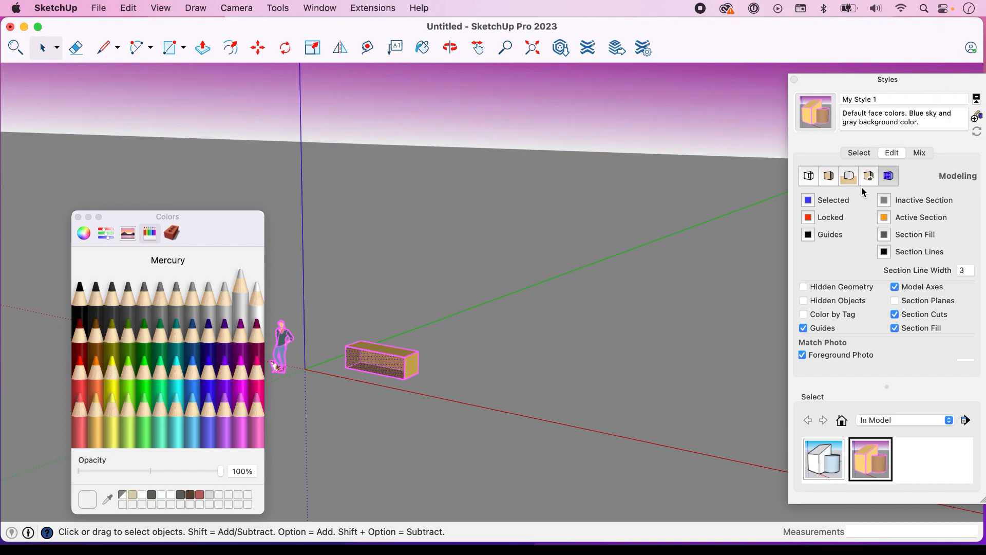
drag(217, 229, 197, 223)
scroll(359, 350, up, 6)
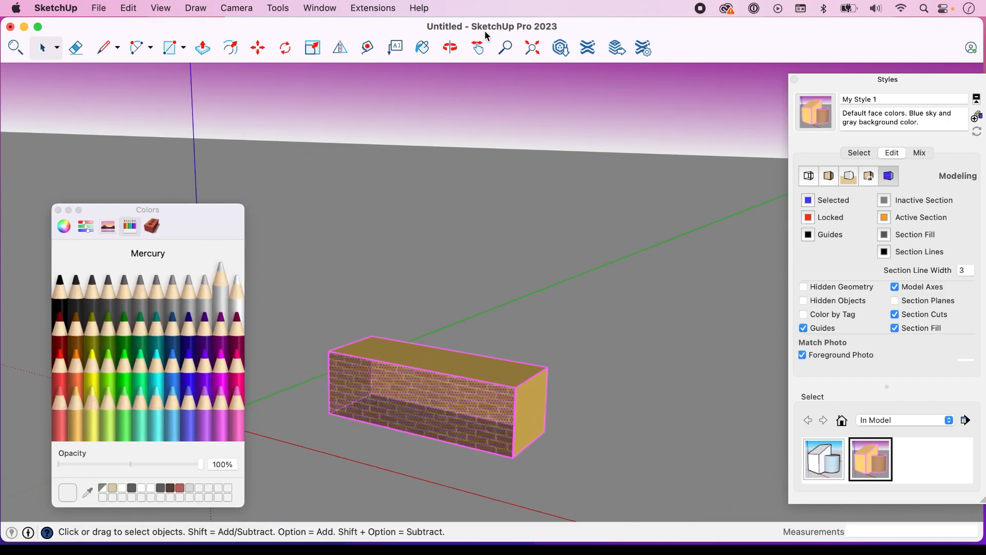
click(478, 47)
drag(493, 338, 493, 263)
key(space)
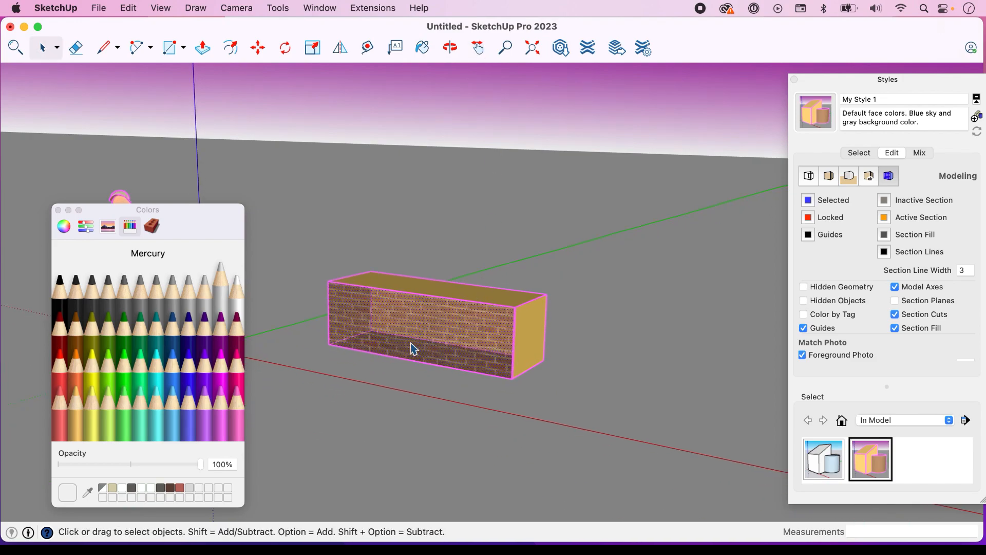
drag(298, 253, 599, 420)
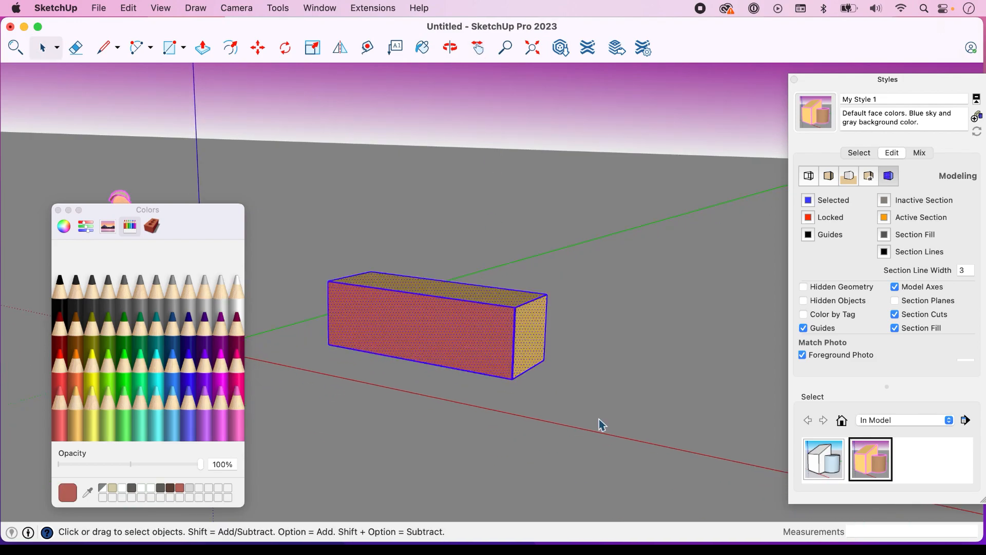
Delete the brick box and draw a new rectangle on the ground in its place
key(Delete)
key(r)
click(378, 329)
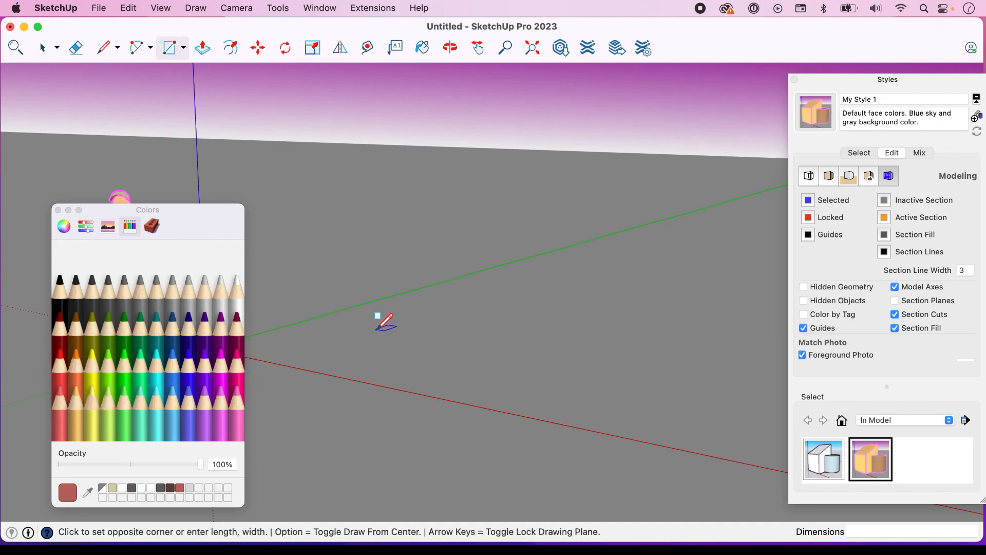
click(510, 395)
key(space)
double_click(481, 378)
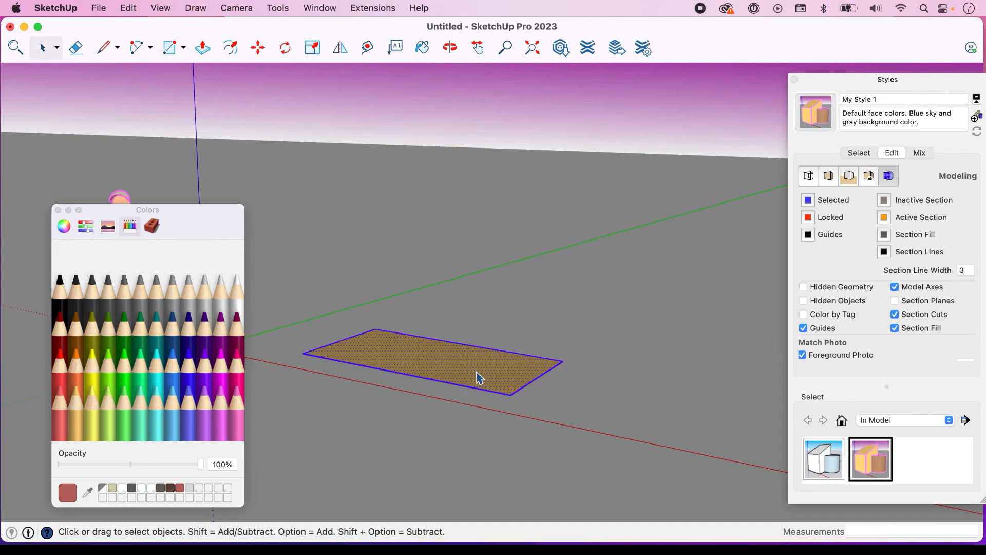
right_click(478, 378)
key(Escape)
Push/Pull the rectangle up about 2' 4 3/16" into a box and deselect it
key(p)
click(468, 380)
click(467, 306)
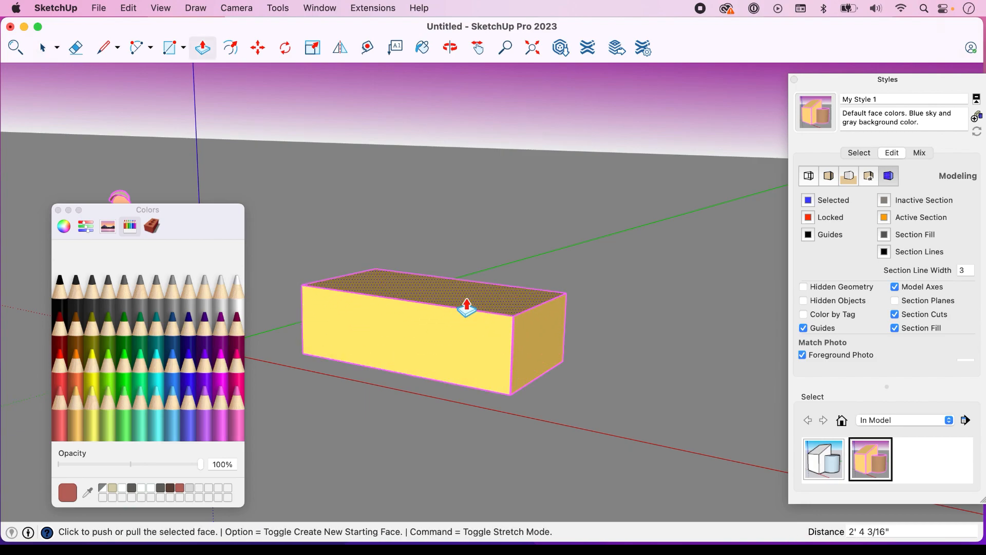
key(space)
click(580, 272)
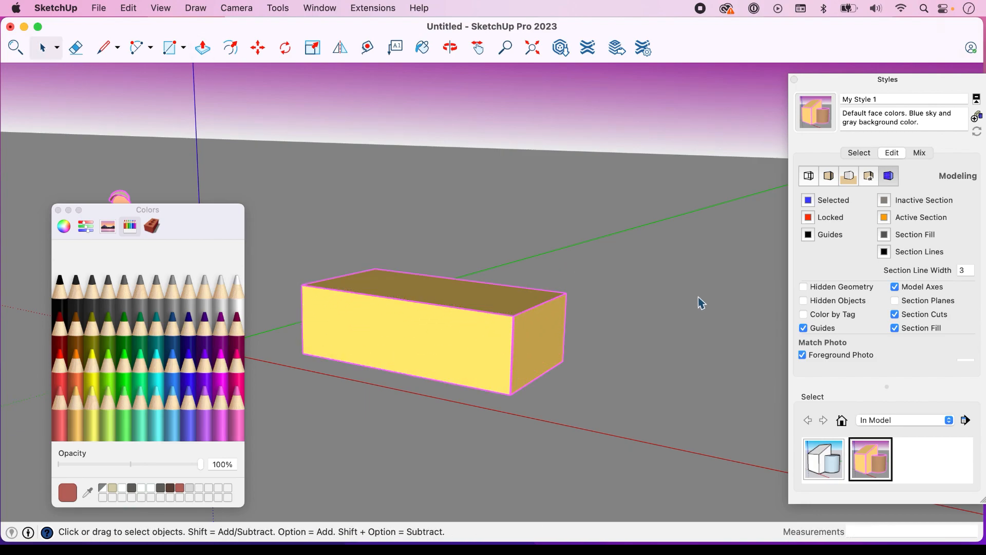
Try Orchid as the style's selection color, previewing it on the box's front face
click(492, 343)
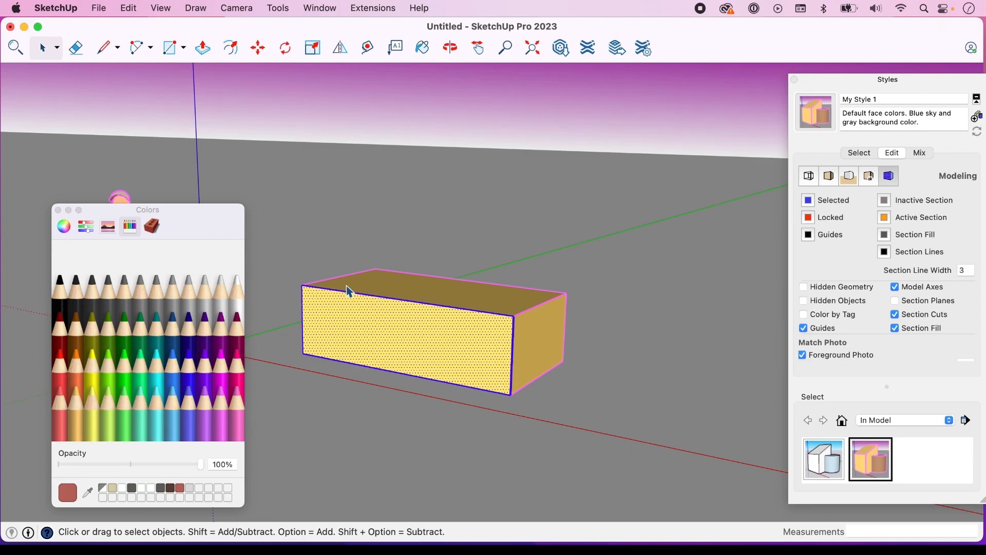
click(809, 203)
click(190, 414)
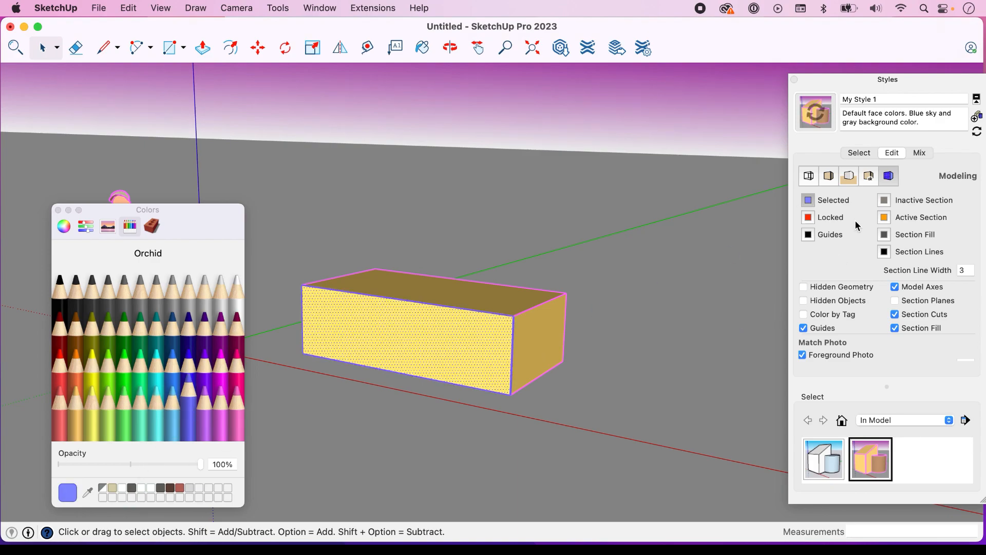
click(621, 378)
click(485, 354)
Try Bubblegum and Maraschino as the selection color, reselecting the box's front face as a preview
click(226, 416)
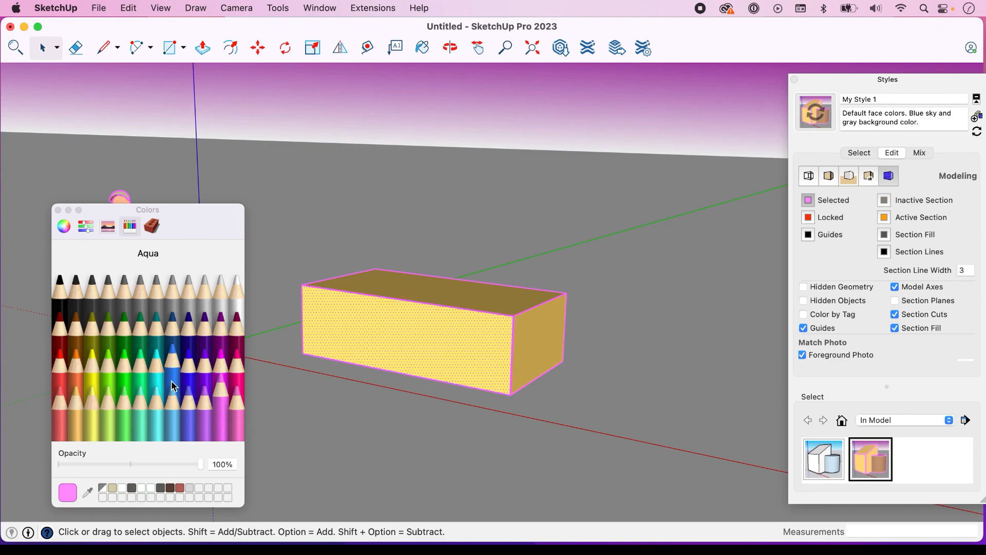
click(61, 359)
click(635, 339)
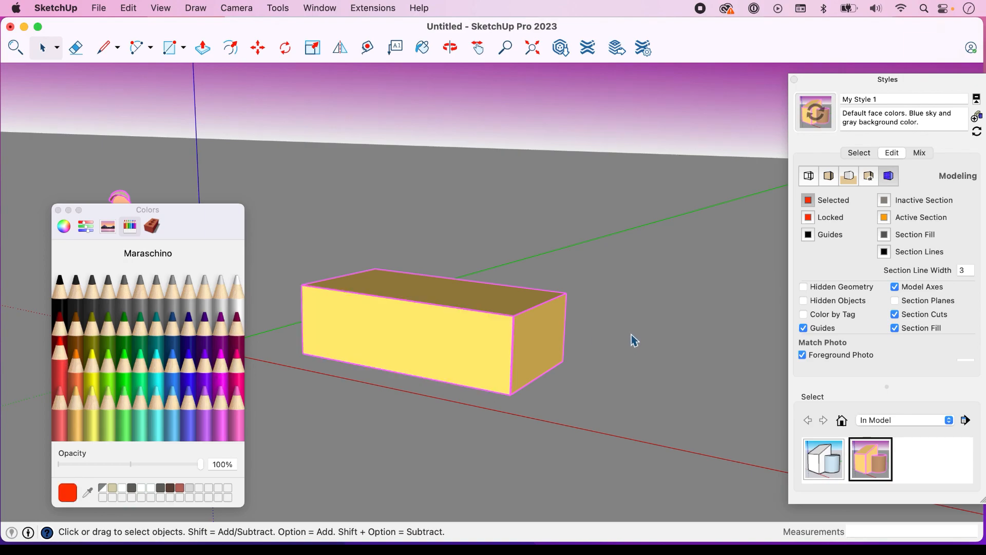
click(483, 359)
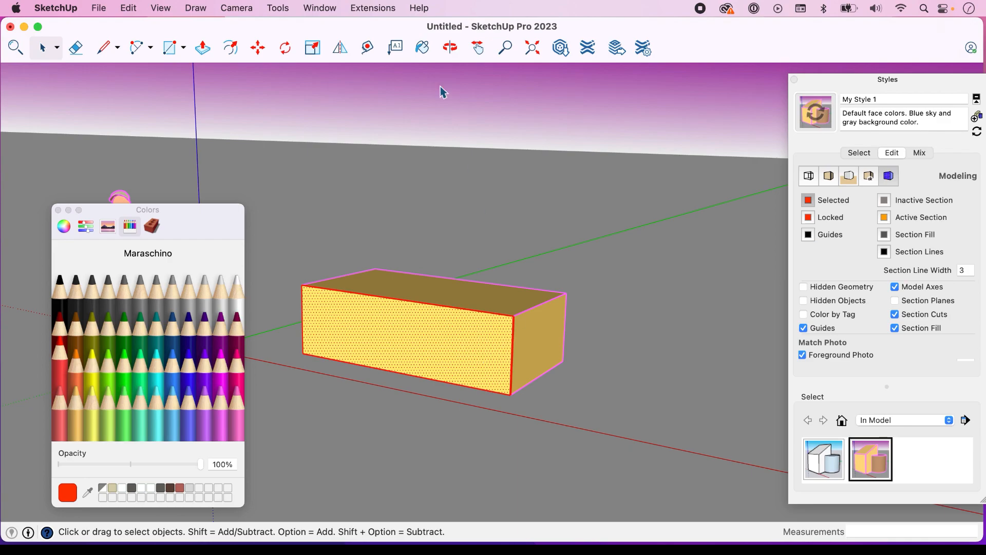
Use the Tape Measure to place a guide line on the ground beyond the box, parallel to its short bottom edge
click(367, 47)
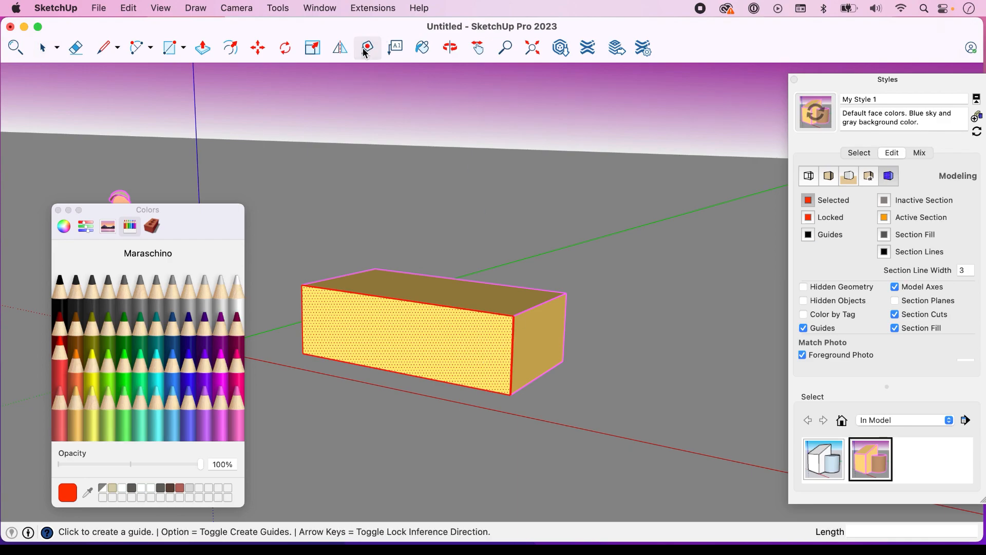
click(534, 374)
click(598, 395)
key(space)
Set the style's guide color to Sea Foam and clear the selection
click(808, 234)
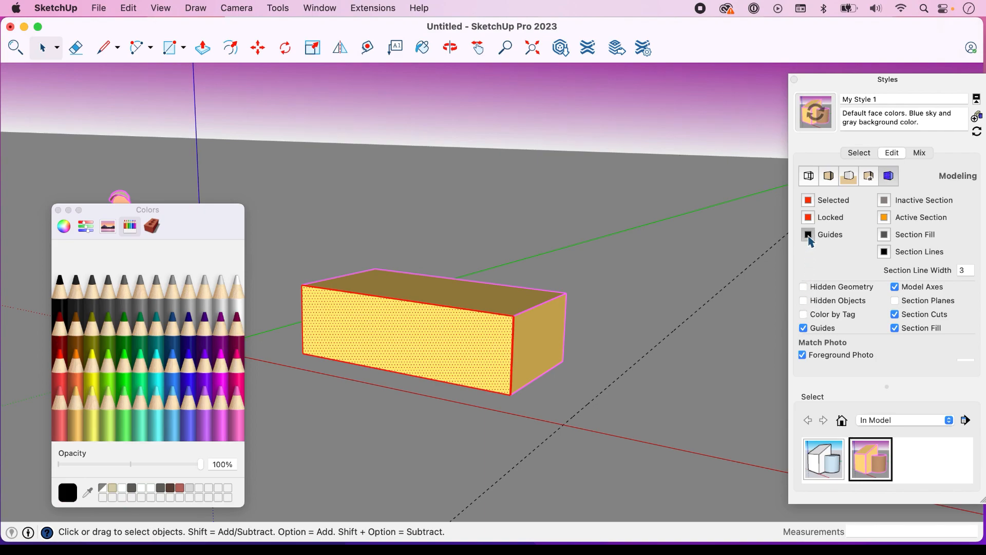
click(139, 371)
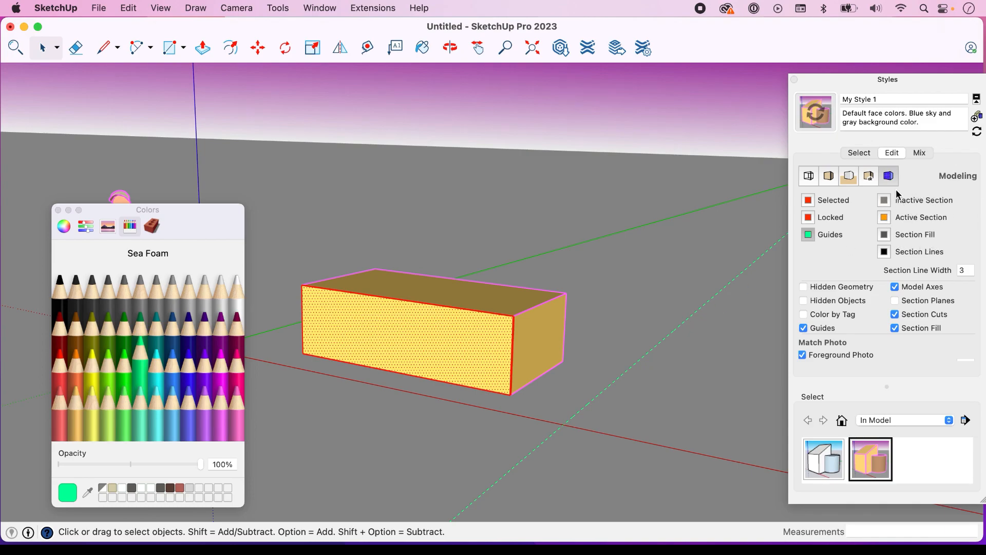
click(683, 251)
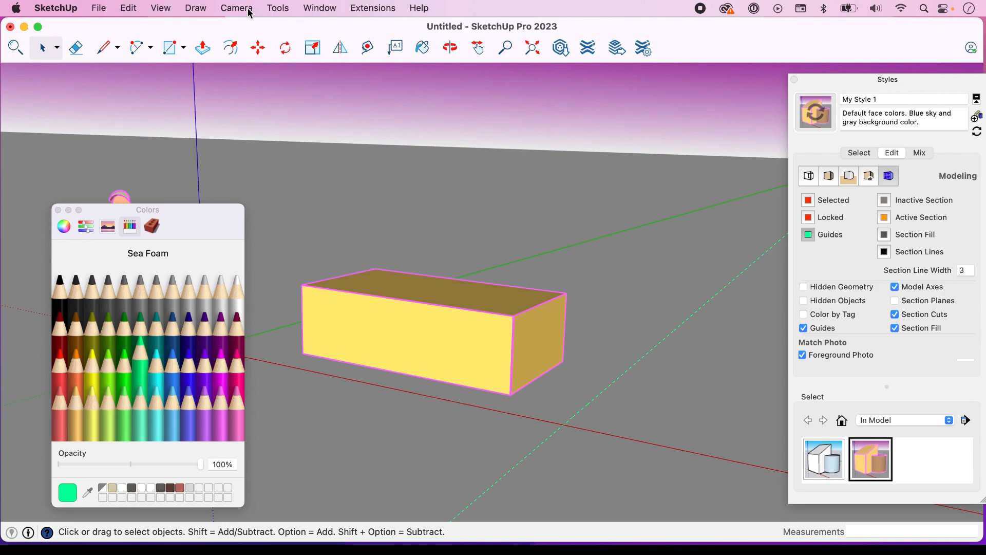
Place a section plane on the box's short end face, keeping the default name Section 1 and symbol 1
click(277, 9)
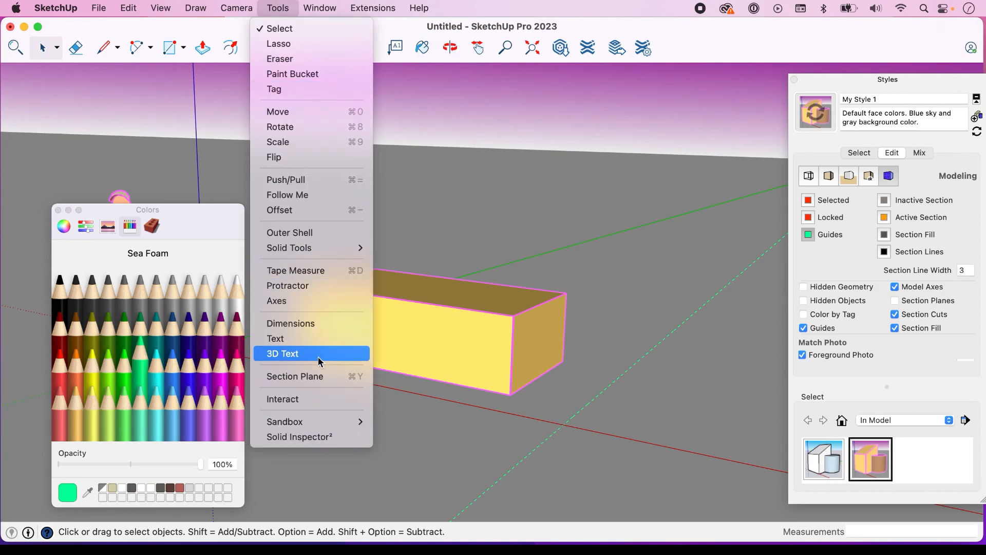
click(308, 375)
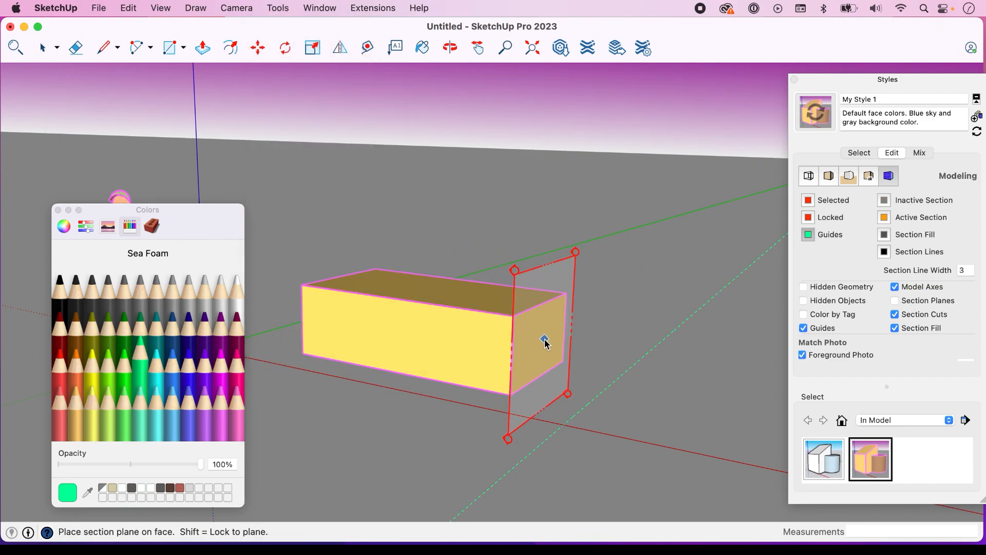
click(571, 332)
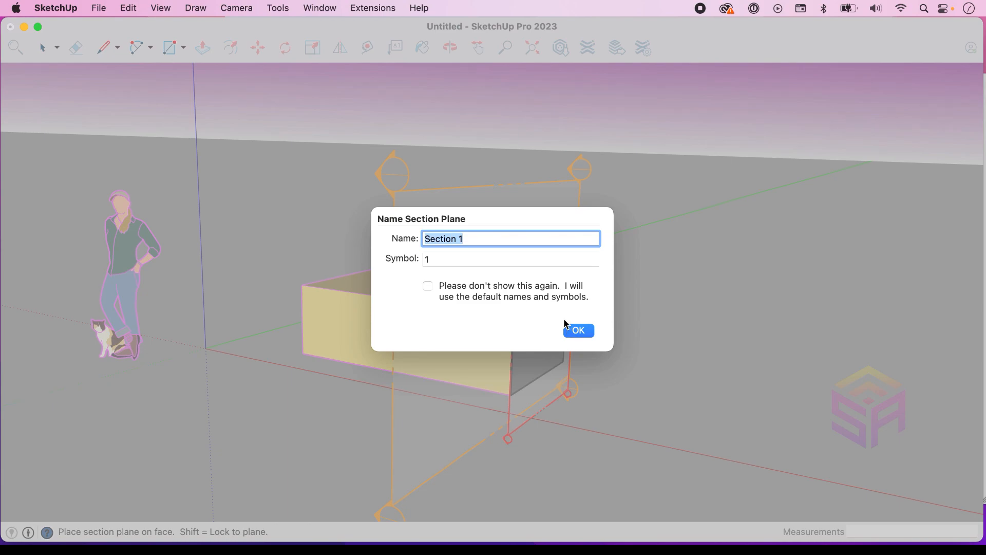
click(578, 329)
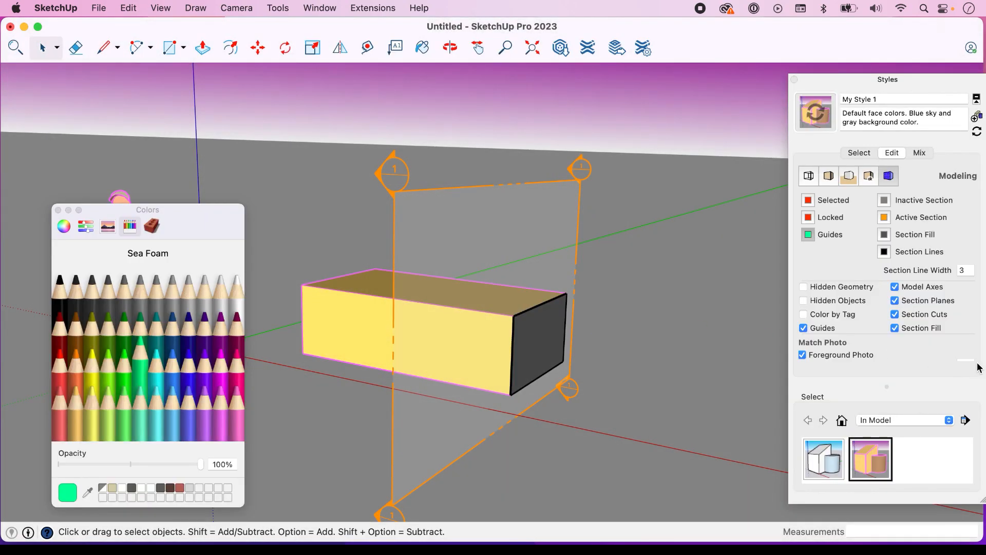
Set the active section color to Ocean and turn off the section plane's active cut
click(884, 218)
click(175, 321)
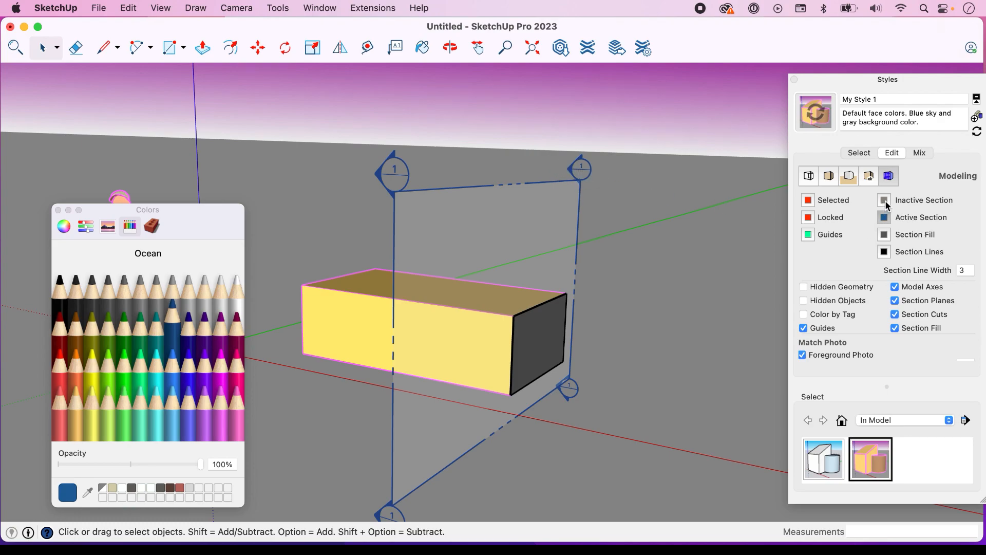
right_click(582, 173)
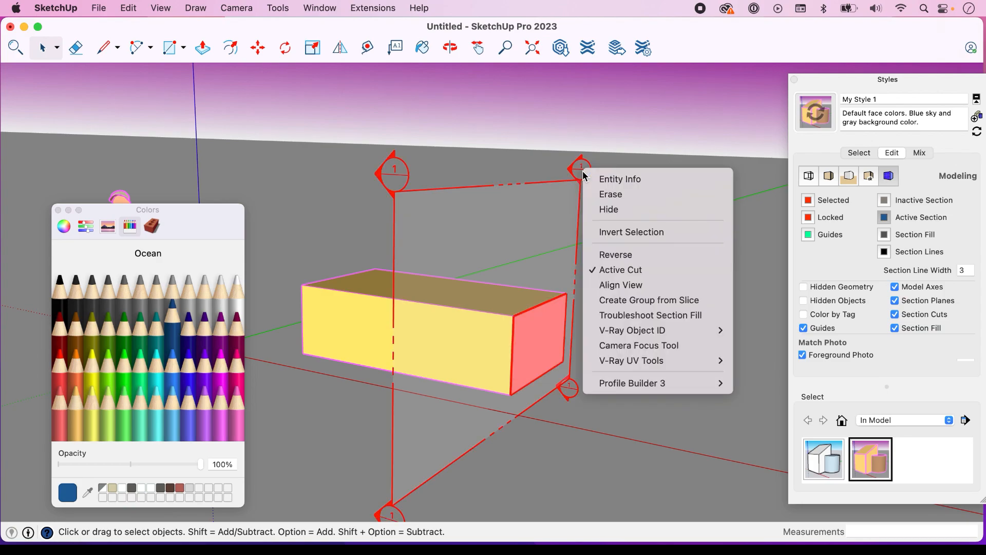
click(624, 269)
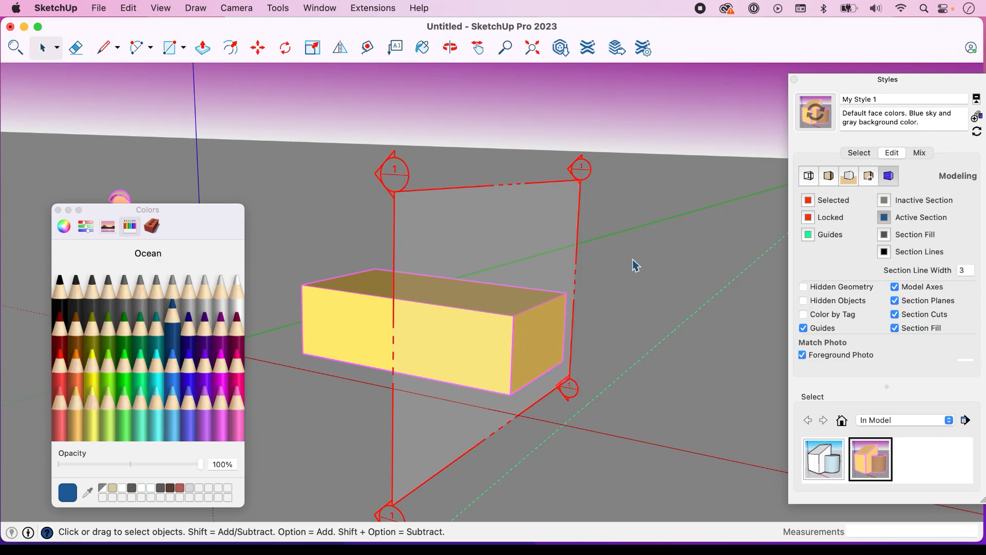
click(645, 222)
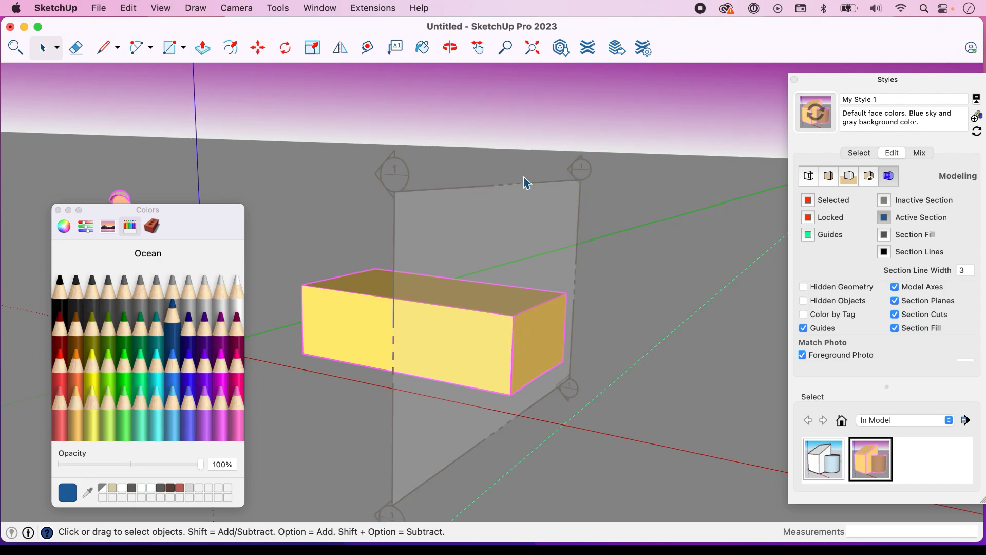
Set the inactive section color to Maraschino and turn the section plane's active cut back on
click(889, 205)
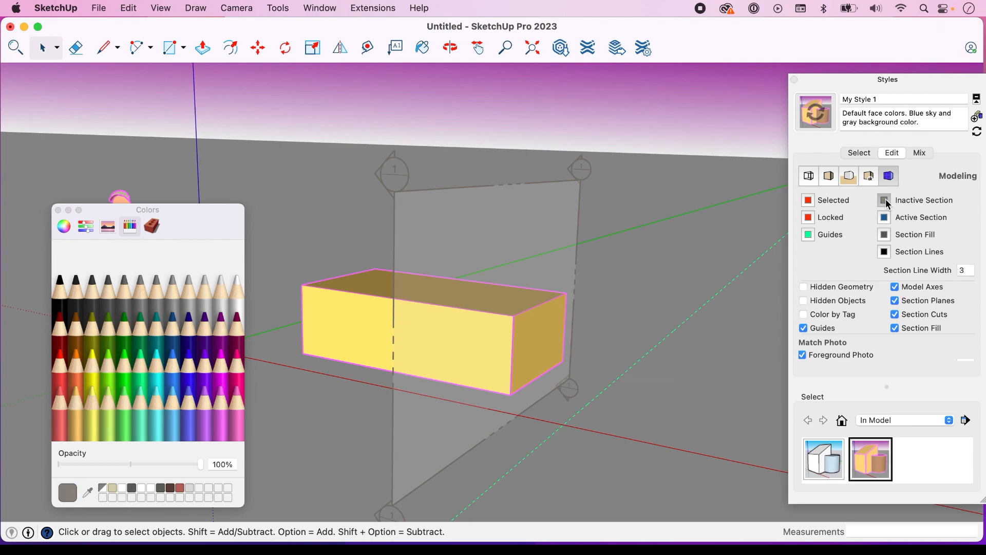
click(61, 359)
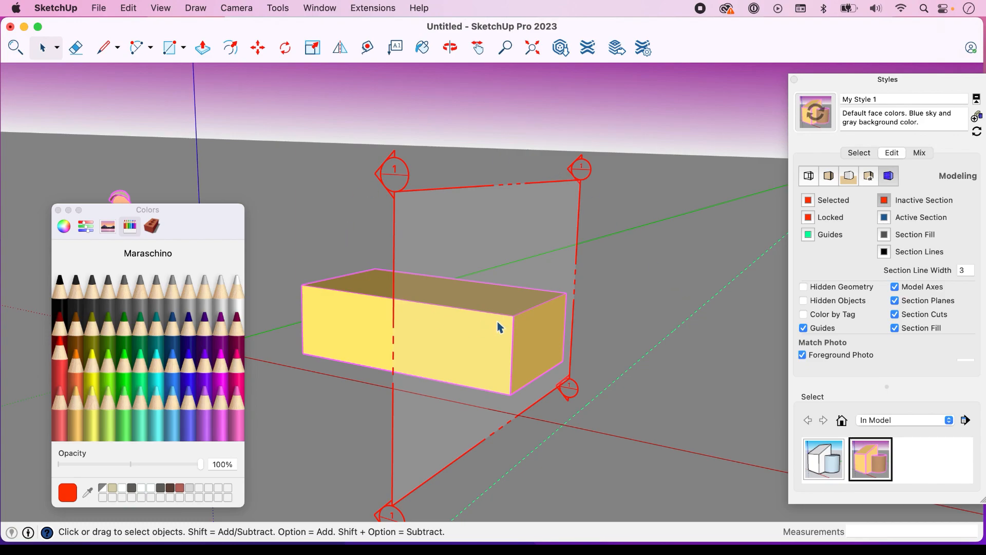
right_click(578, 183)
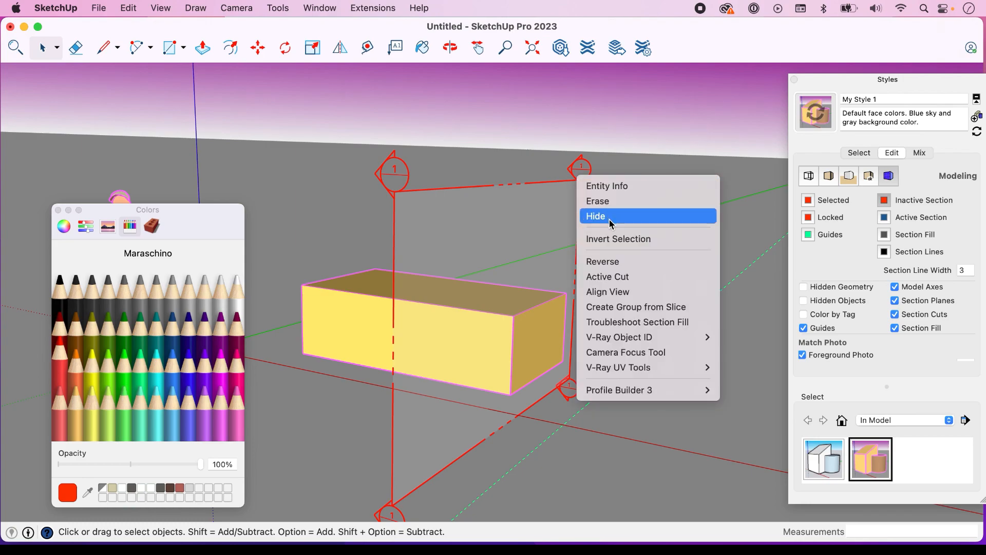
click(620, 278)
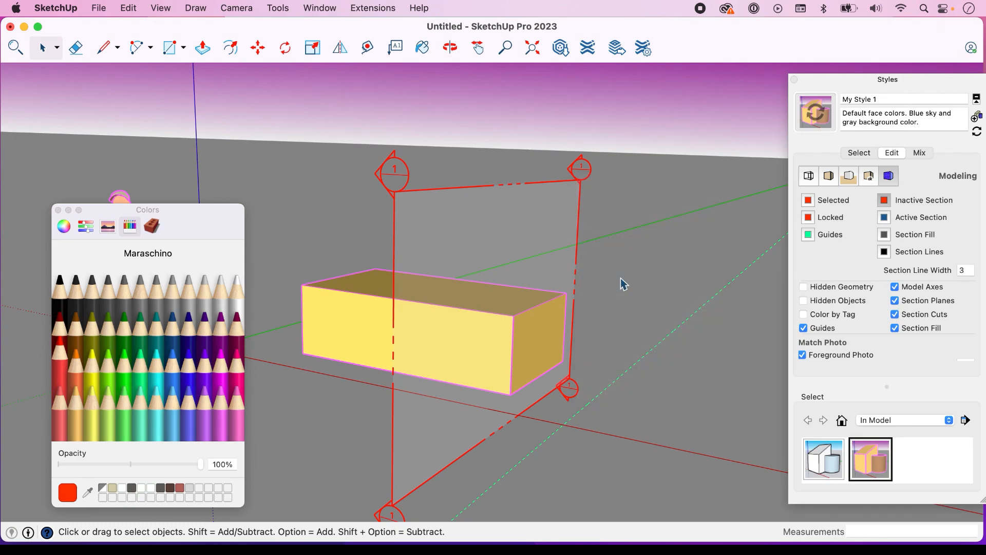
right_click(628, 197)
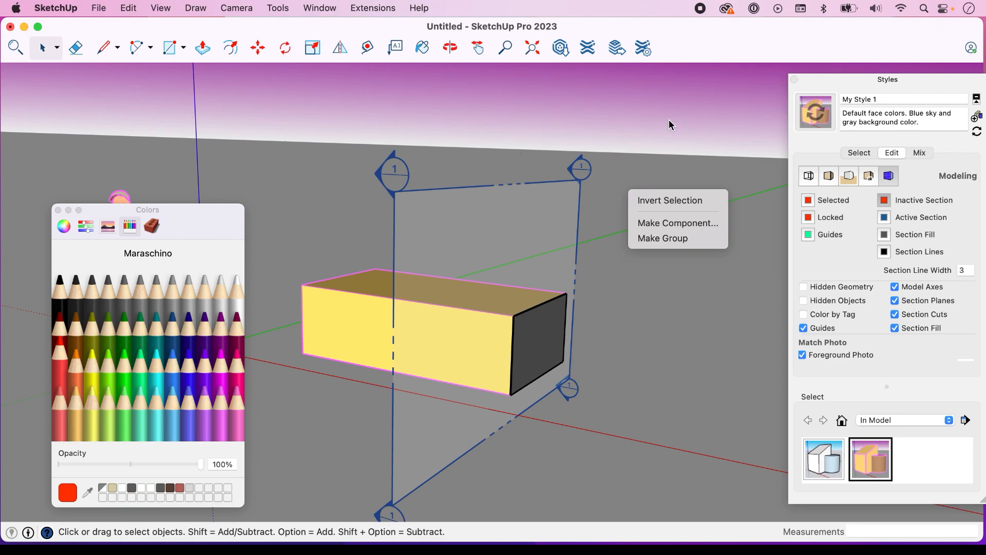
click(569, 170)
Set the selection color to Silver and preview it on the section plane and the box's front face
click(580, 179)
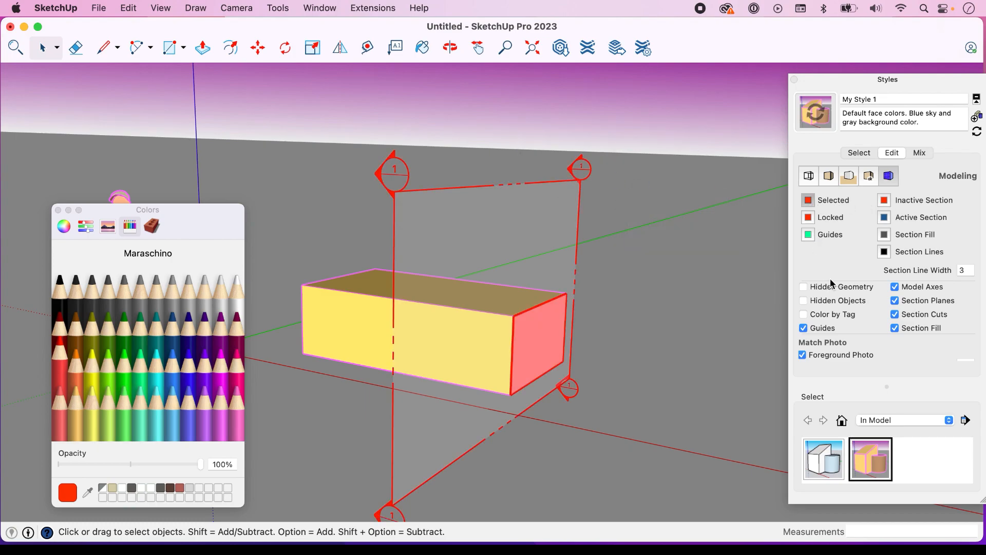
click(209, 299)
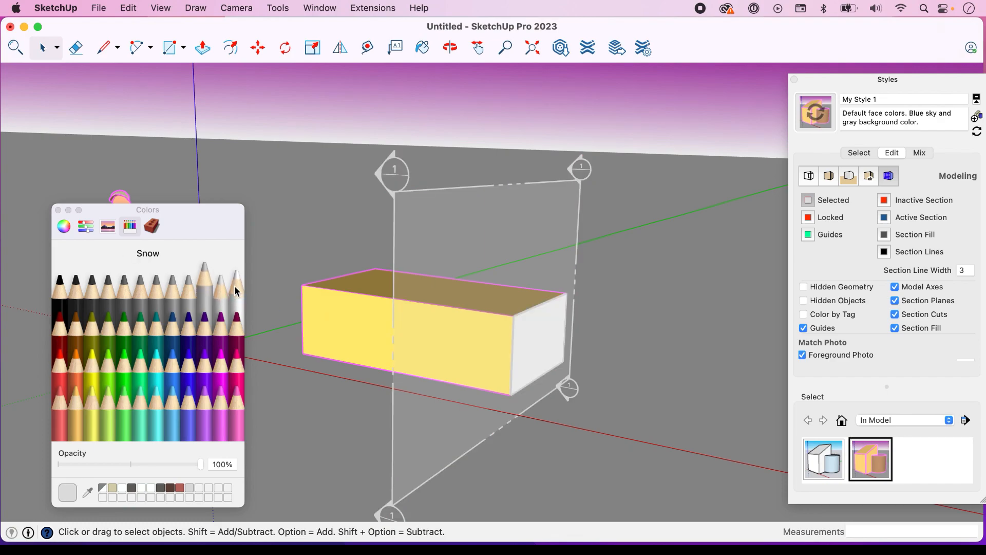
click(722, 122)
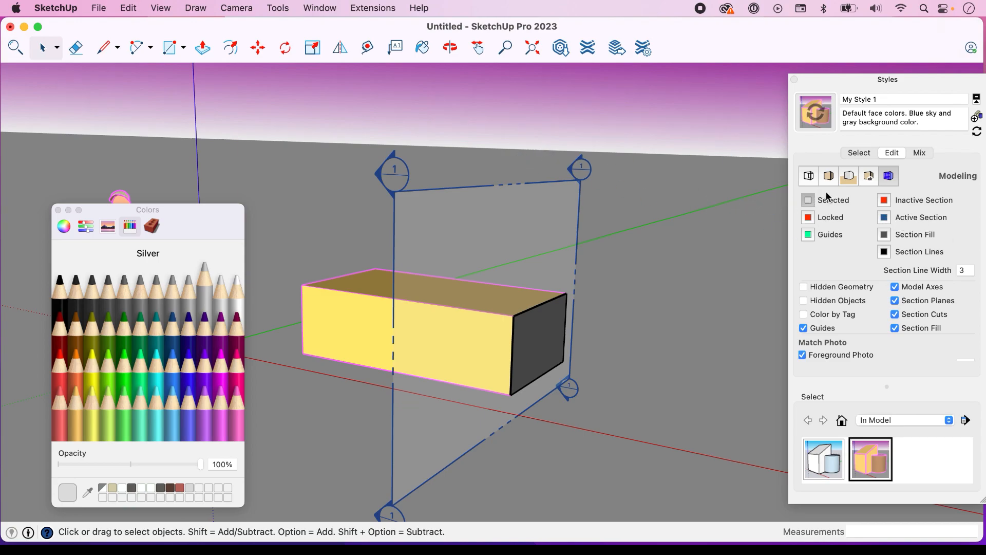
double_click(351, 326)
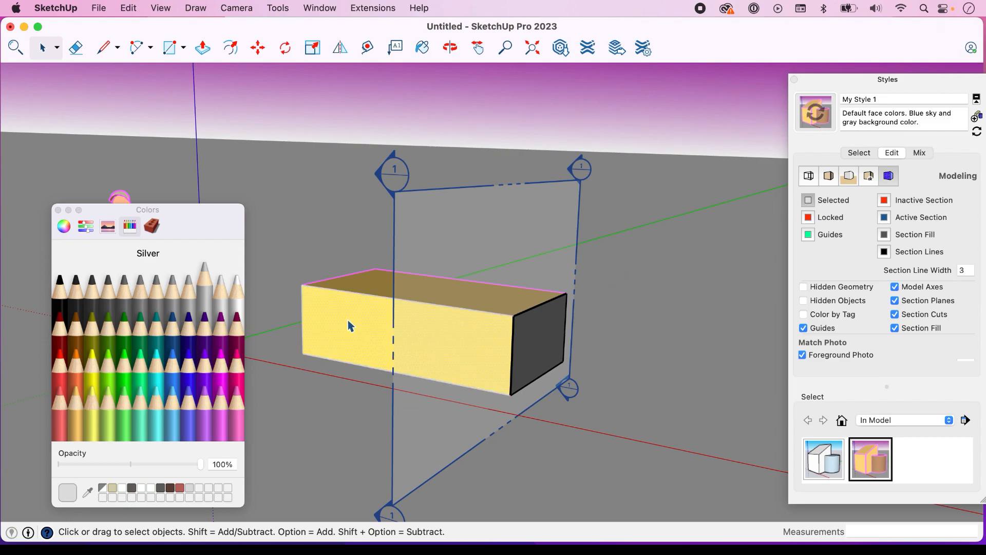
click(590, 172)
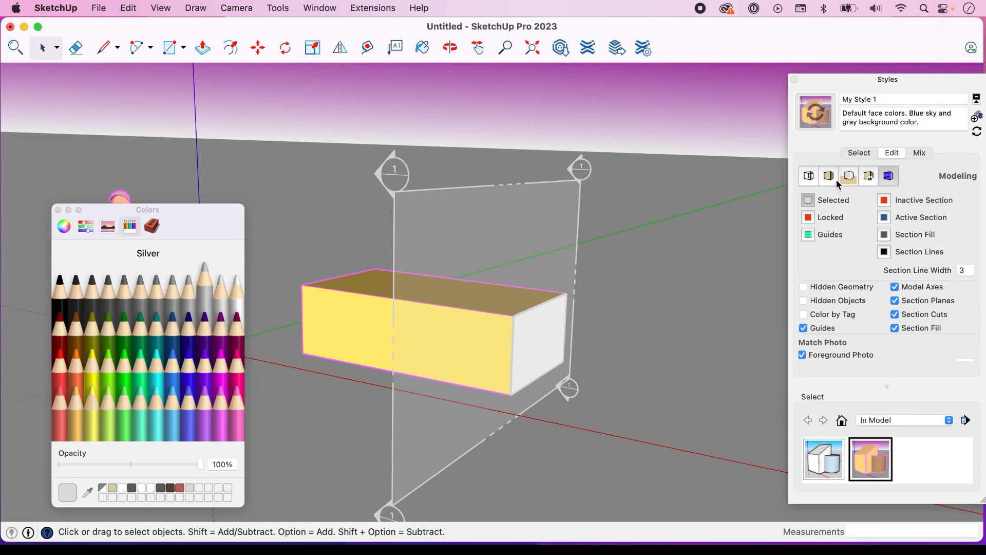
click(738, 200)
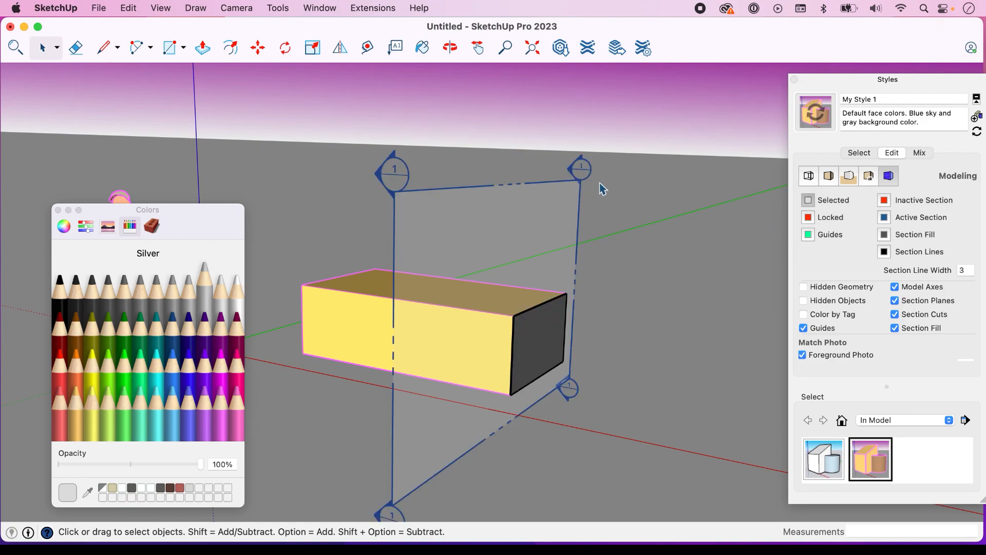
Move the section plane about 10 9/16" into the box
key(m)
click(580, 168)
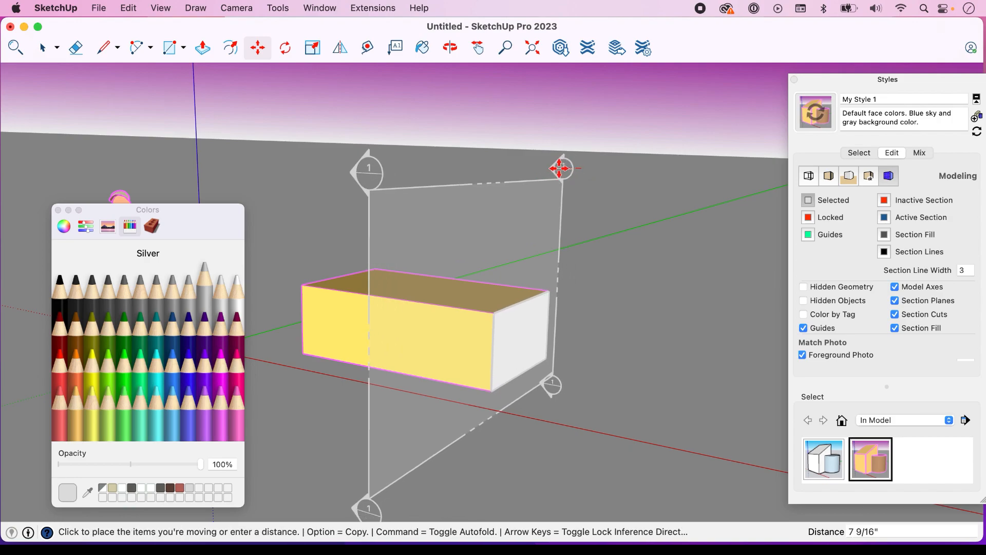
click(556, 168)
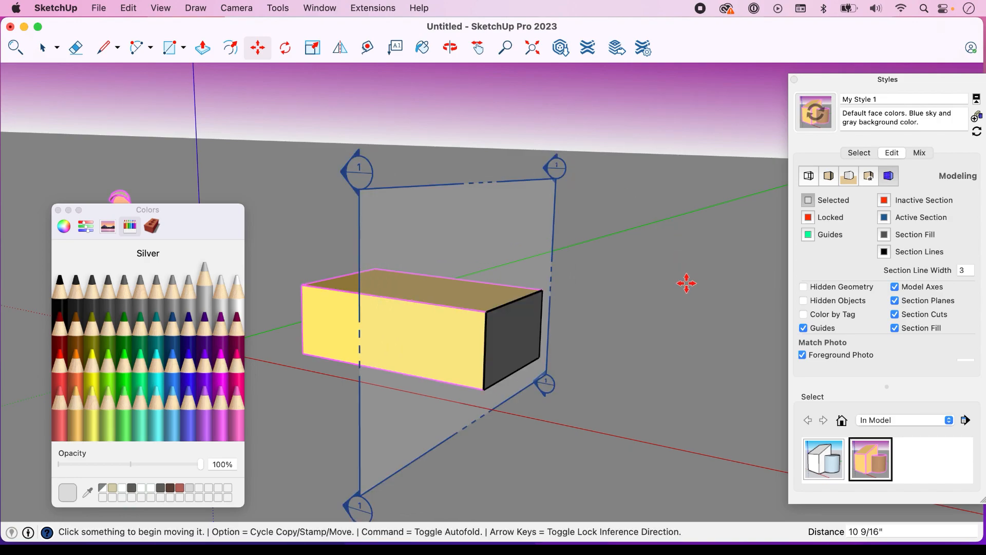
Set the style's selection color to Blueberry
key(space)
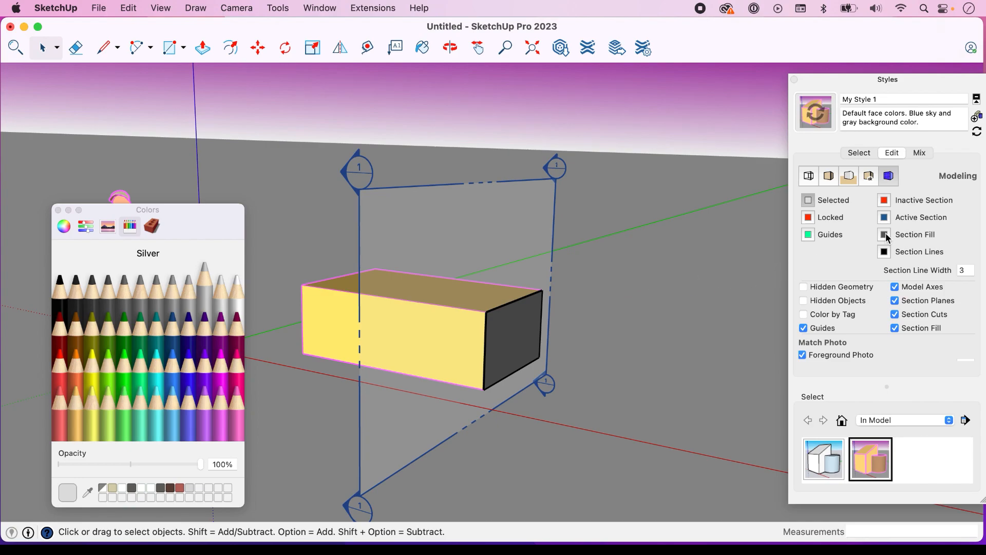
click(222, 362)
click(191, 378)
click(221, 371)
click(237, 371)
click(221, 372)
click(211, 375)
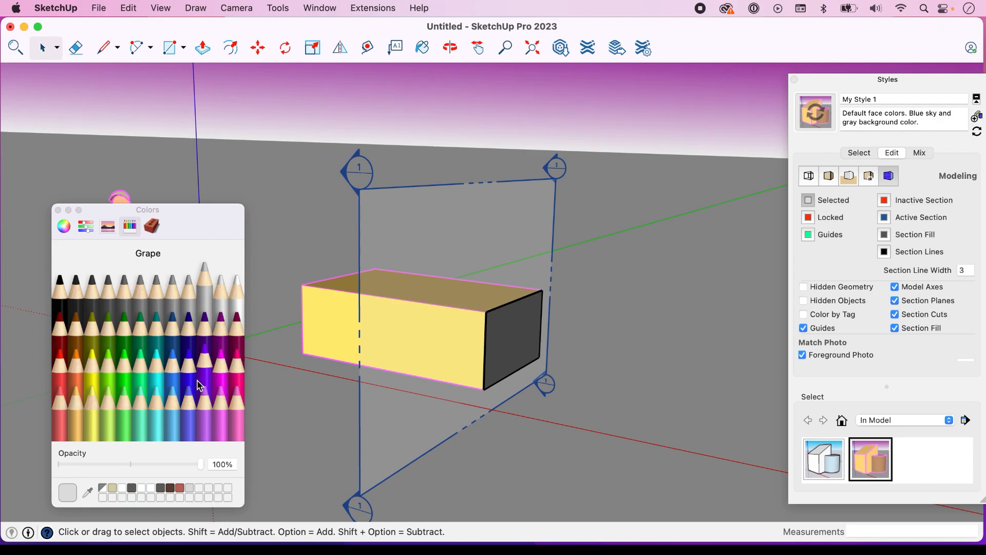
click(195, 376)
click(195, 375)
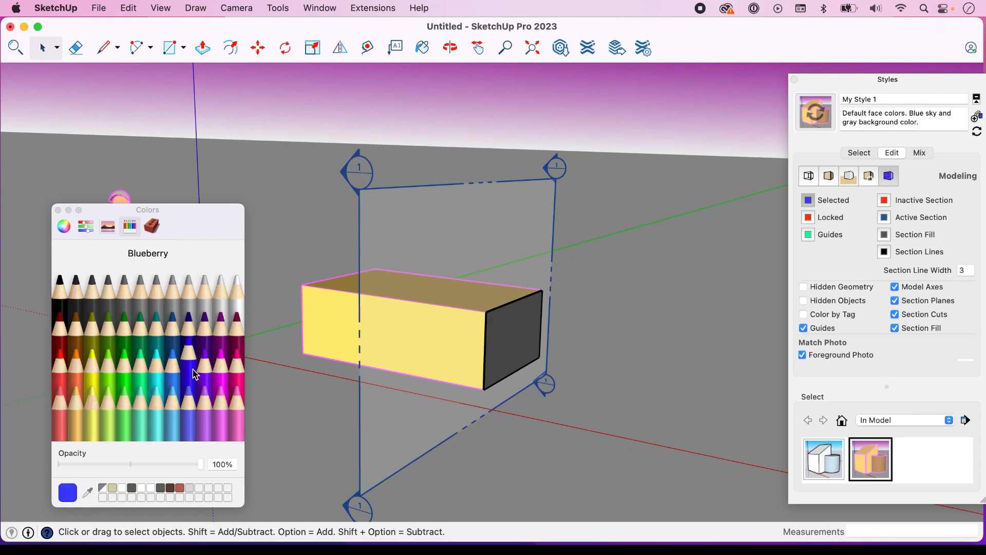
Set the section fill color to Blueberry and move the section plane slightly further into the box
click(885, 236)
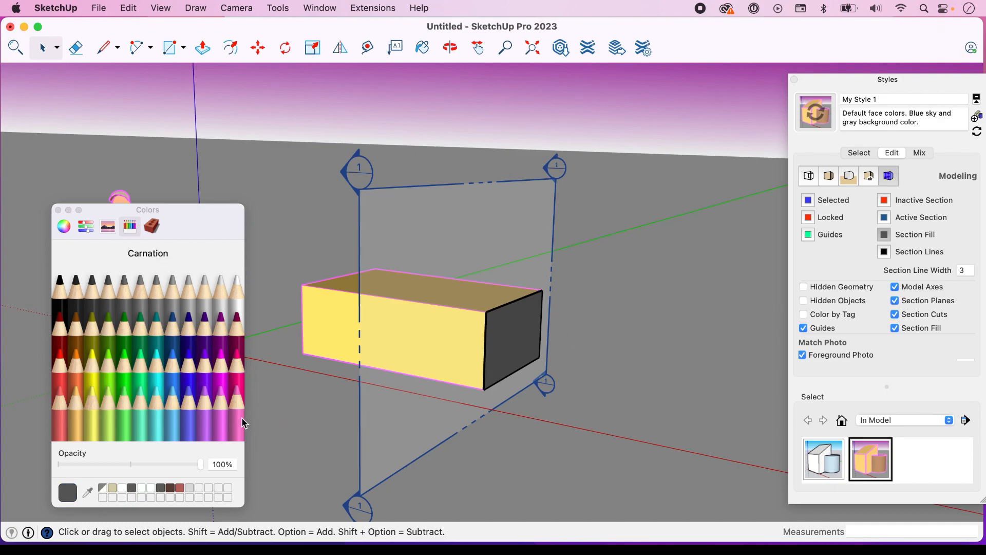
click(195, 369)
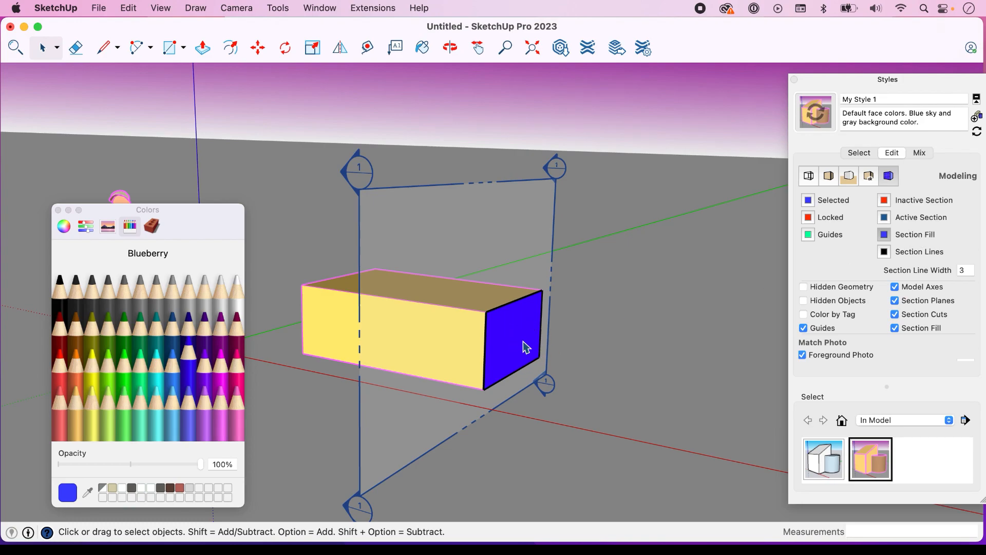
key(m)
click(557, 167)
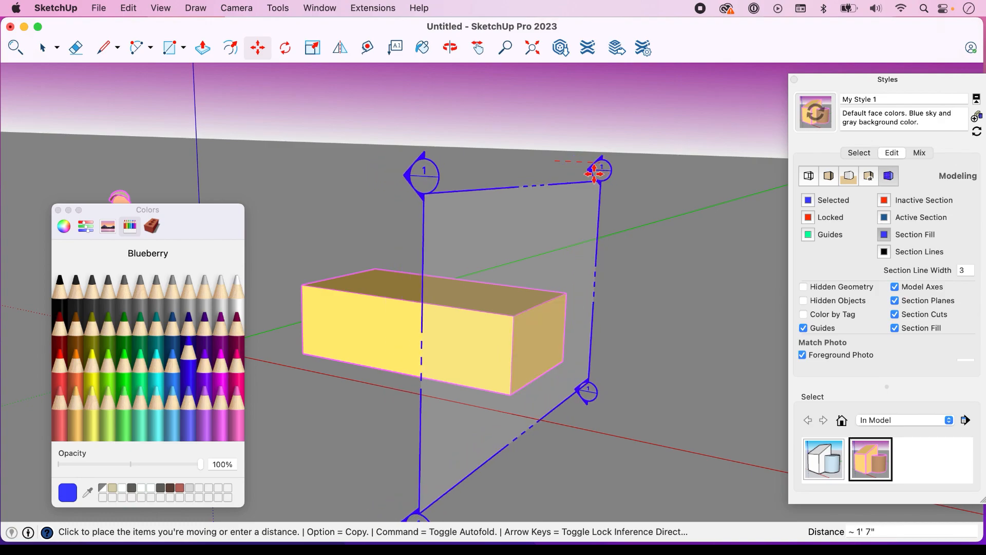
click(528, 165)
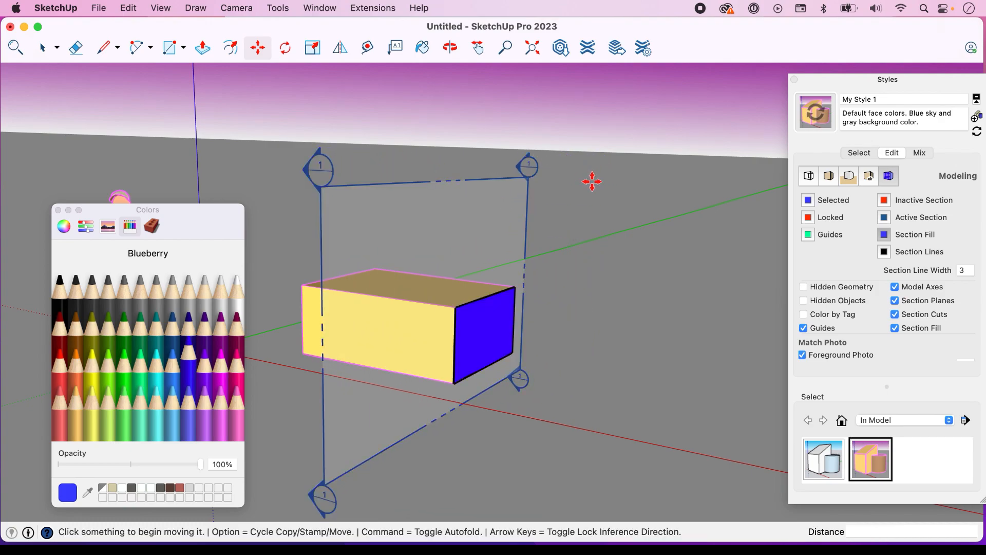
Set the section lines color to Maraschino
click(884, 252)
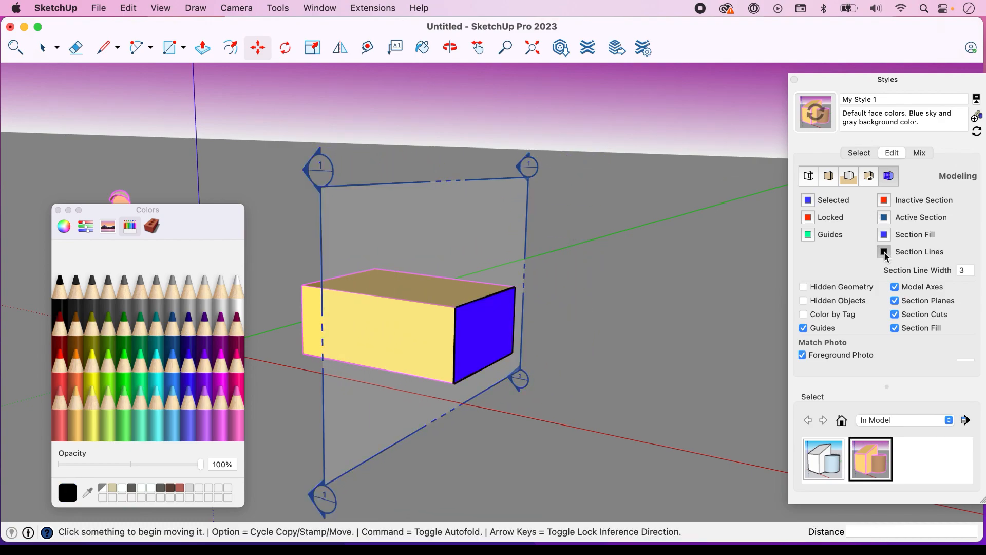
click(59, 363)
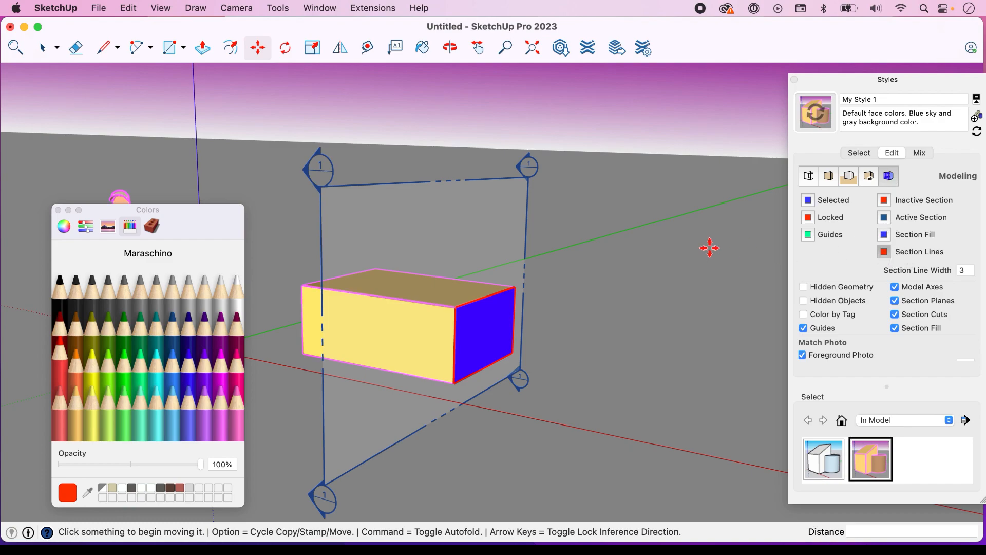
key(space)
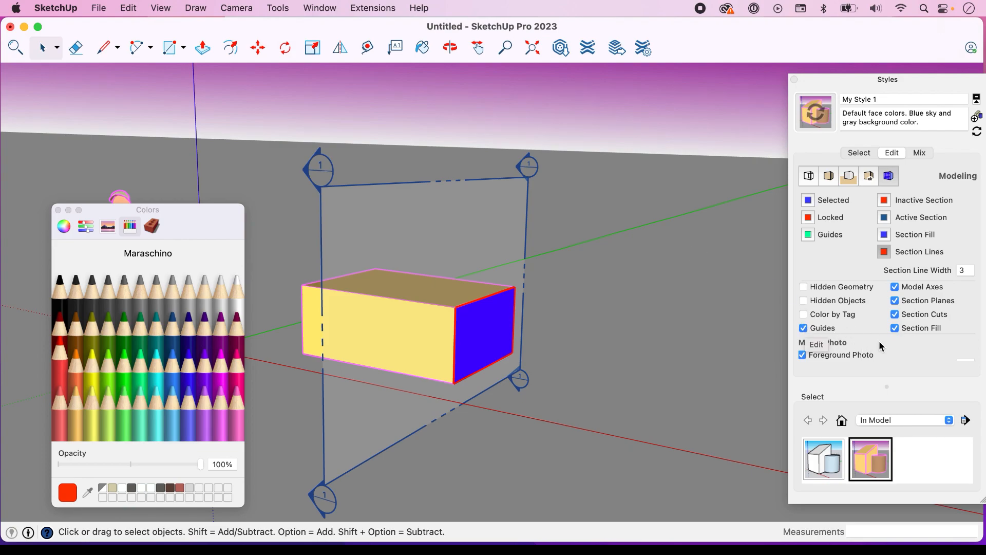
Toggle the Section Cuts display to compare the cut and uncut box, and leave it turned off
click(896, 315)
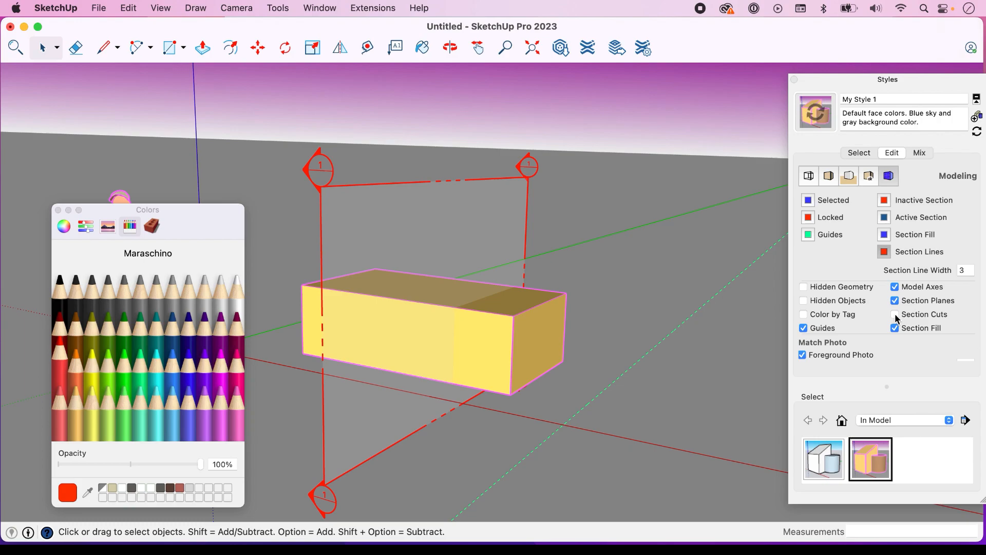
click(896, 315)
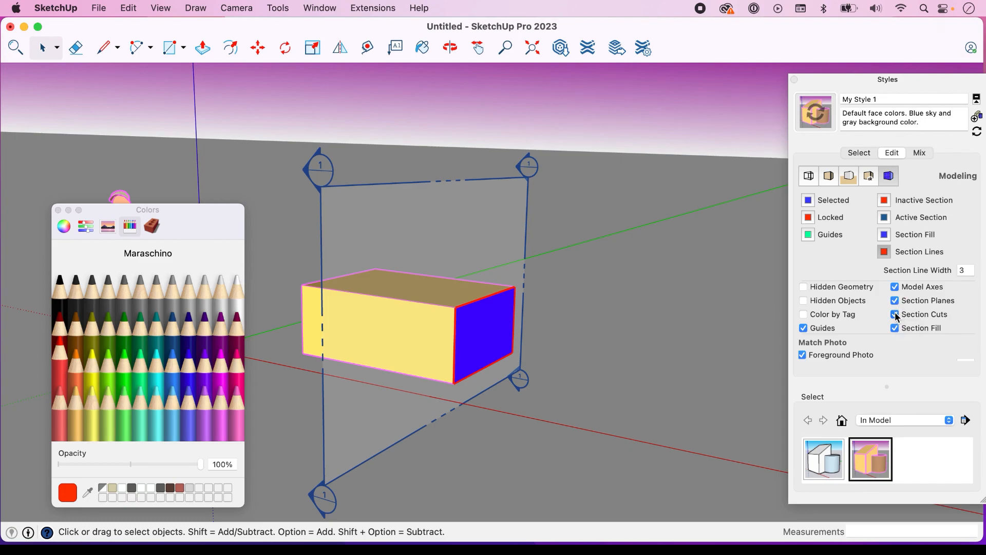
click(896, 315)
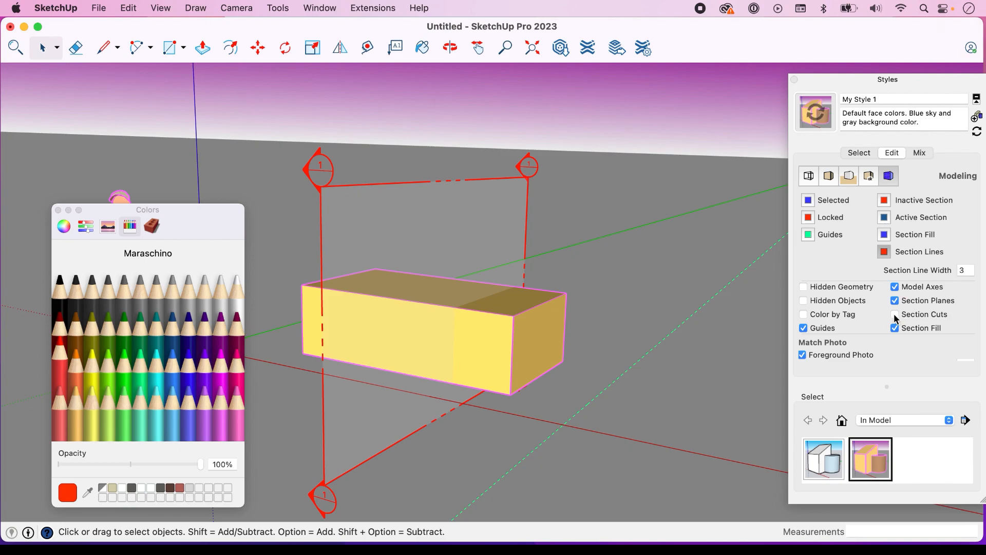
click(895, 315)
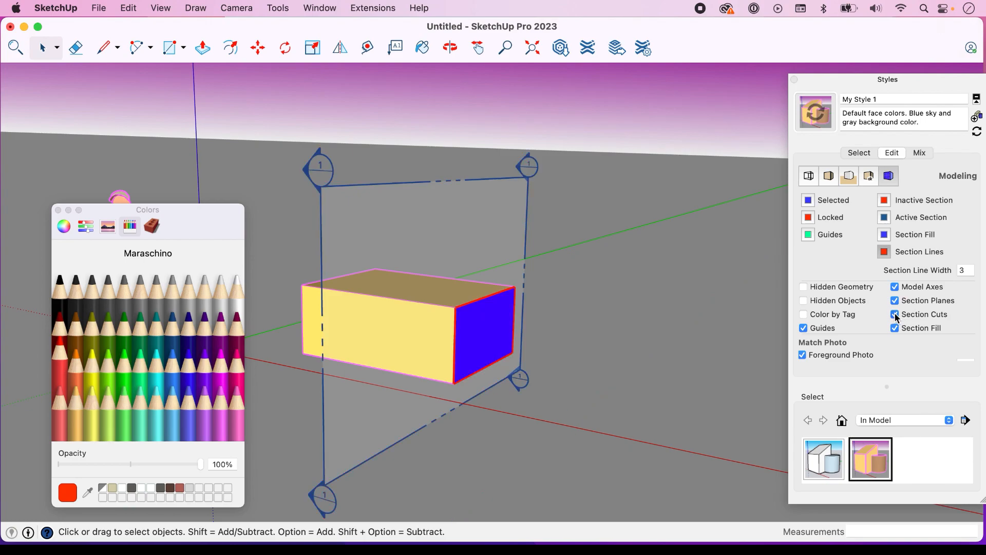
click(895, 315)
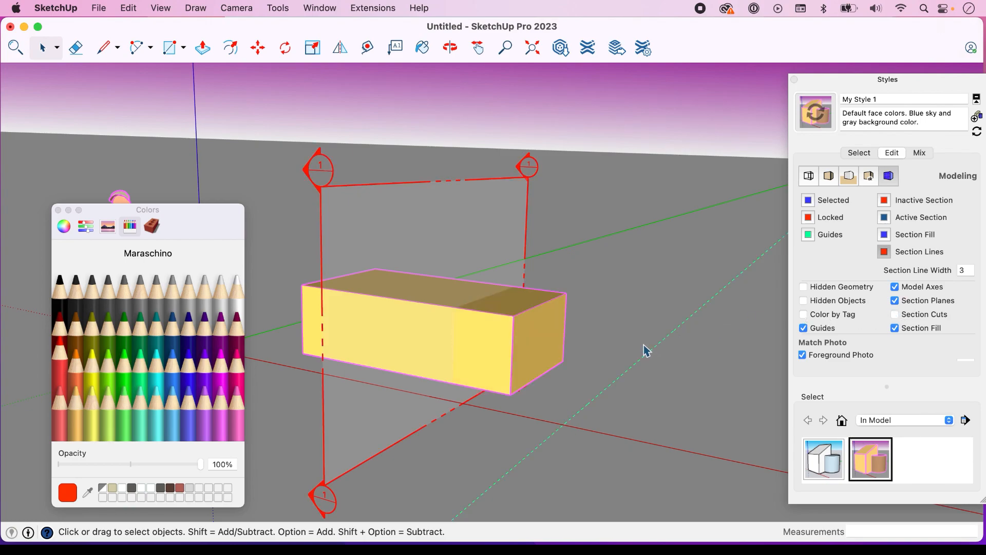
Draw a ground rectangle about 3' 11" by 4' 2" beside the box's uncut end
key(r)
click(621, 325)
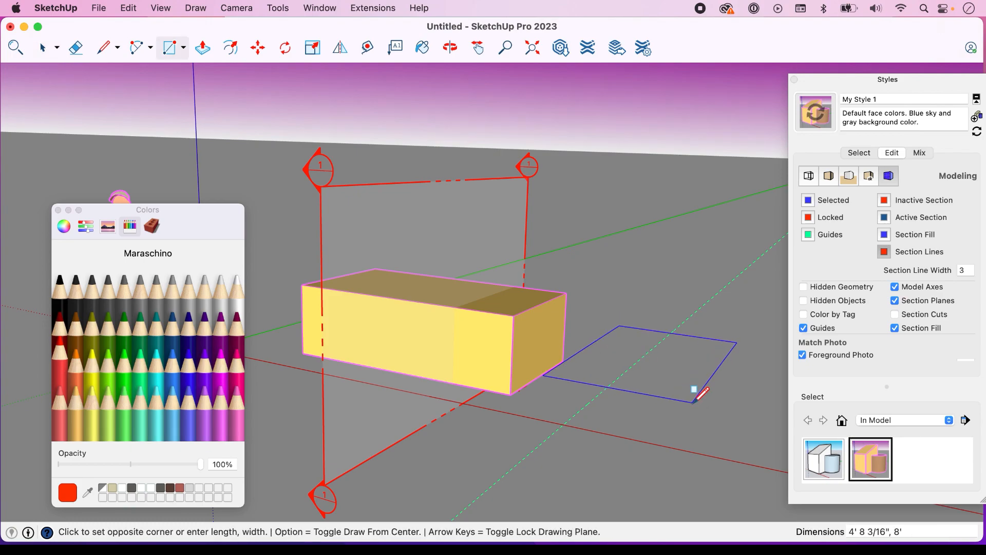
click(693, 364)
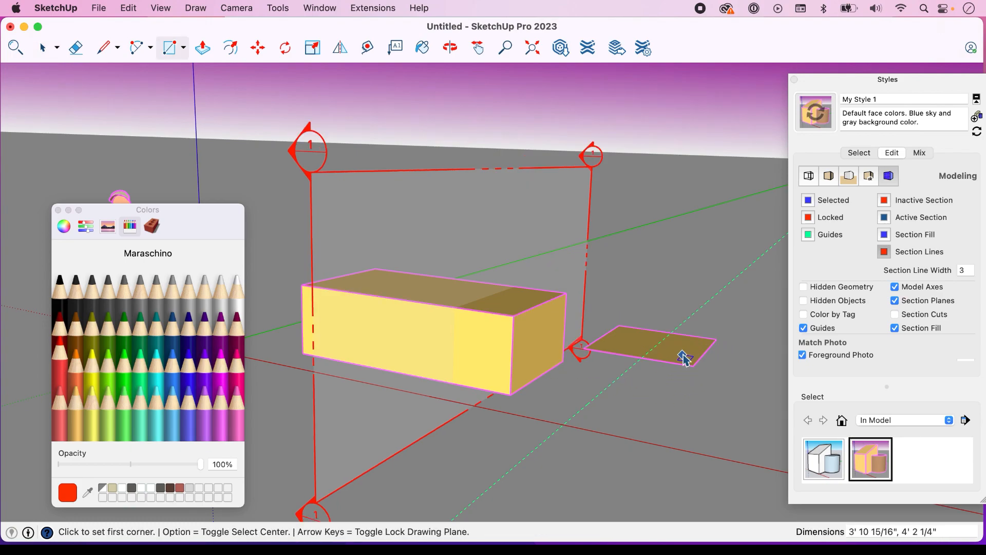
key(space)
click(685, 359)
key(p)
click(684, 360)
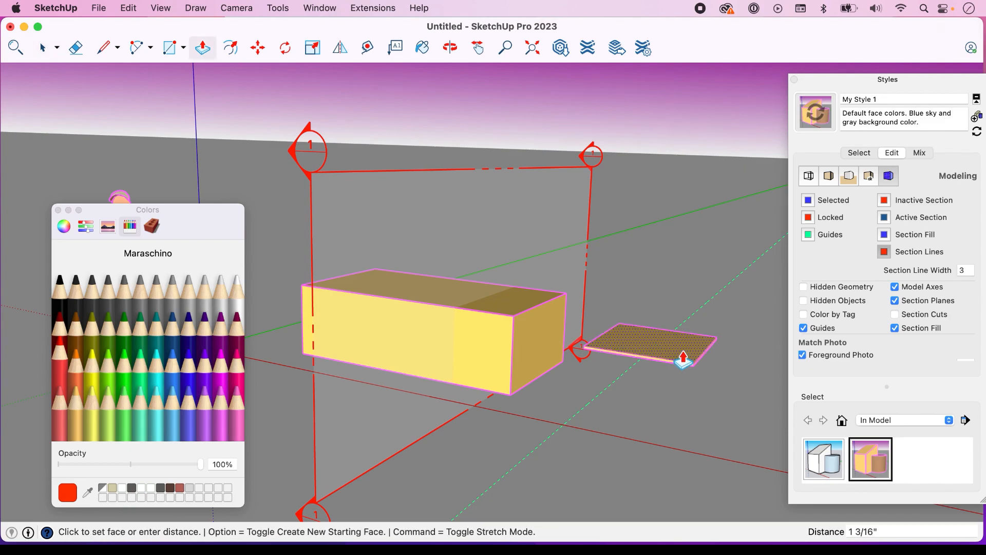
key(Escape)
key(space)
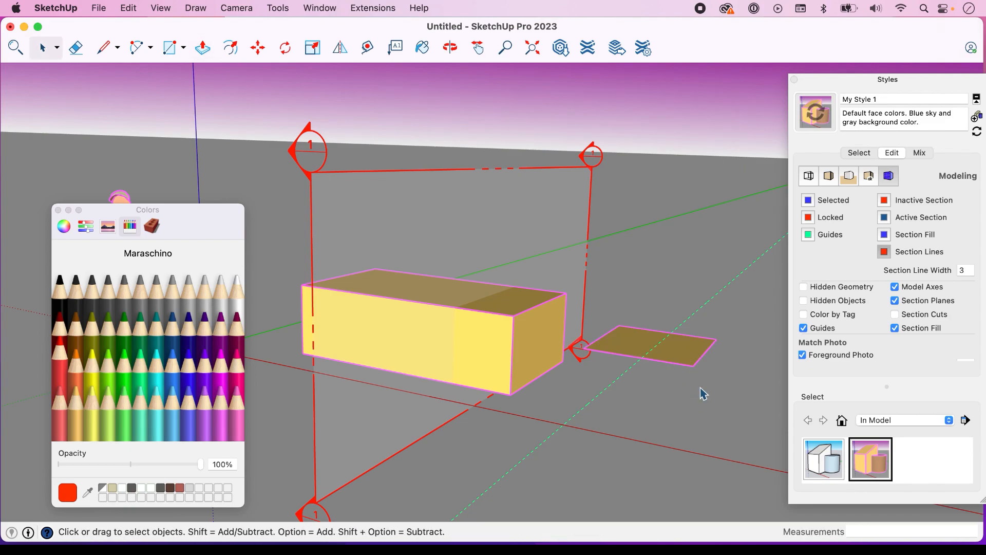
right_click(681, 357)
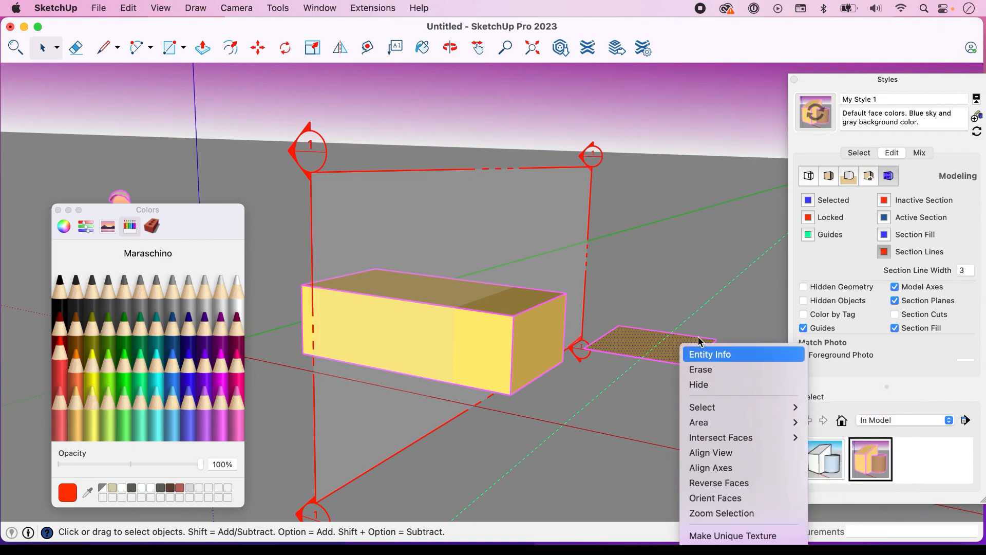
click(722, 304)
Group the face and edges of the new ground rectangle
click(688, 347)
right_click(690, 352)
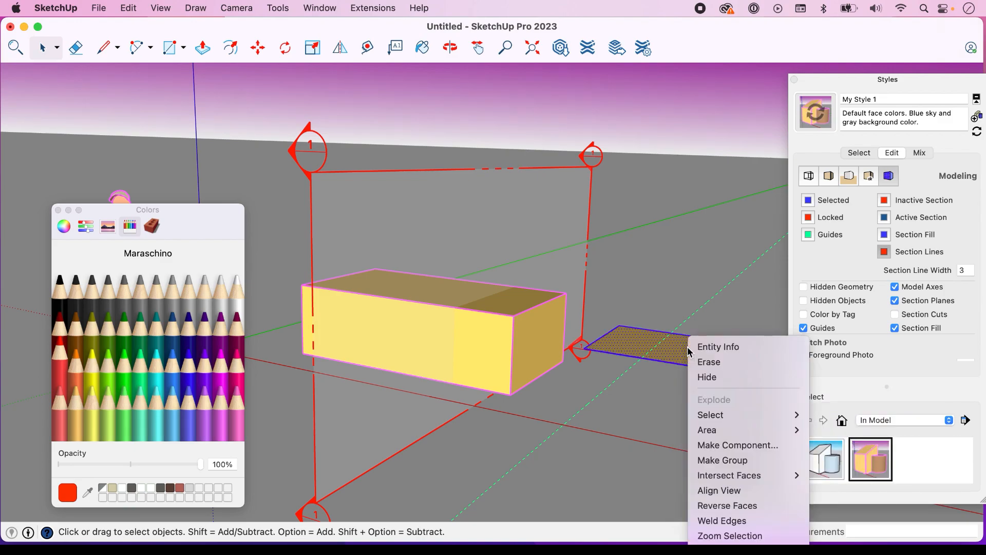
click(733, 460)
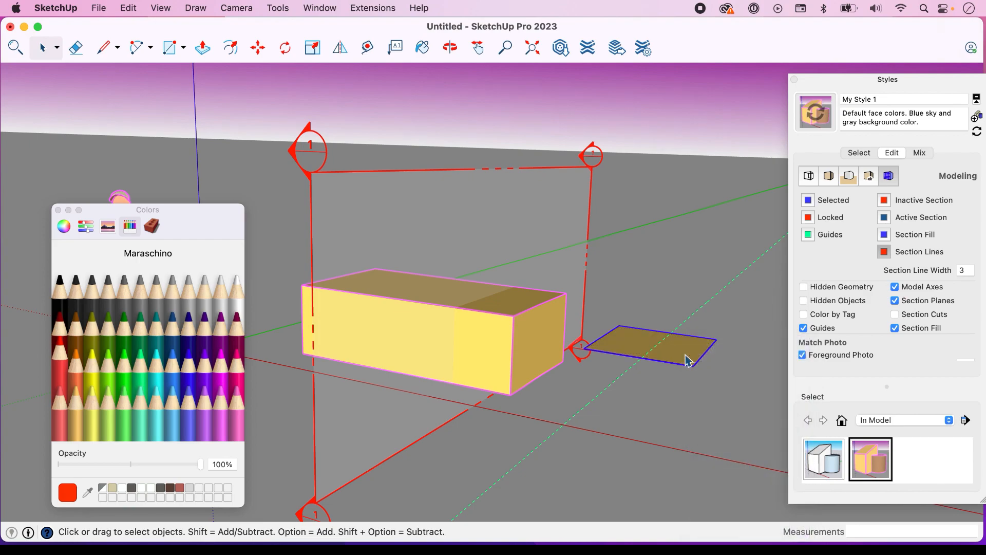
Push/Pull the rectangle inside its group up into a low box and leave the group
double_click(689, 360)
key(p)
click(687, 361)
click(687, 331)
key(space)
click(695, 248)
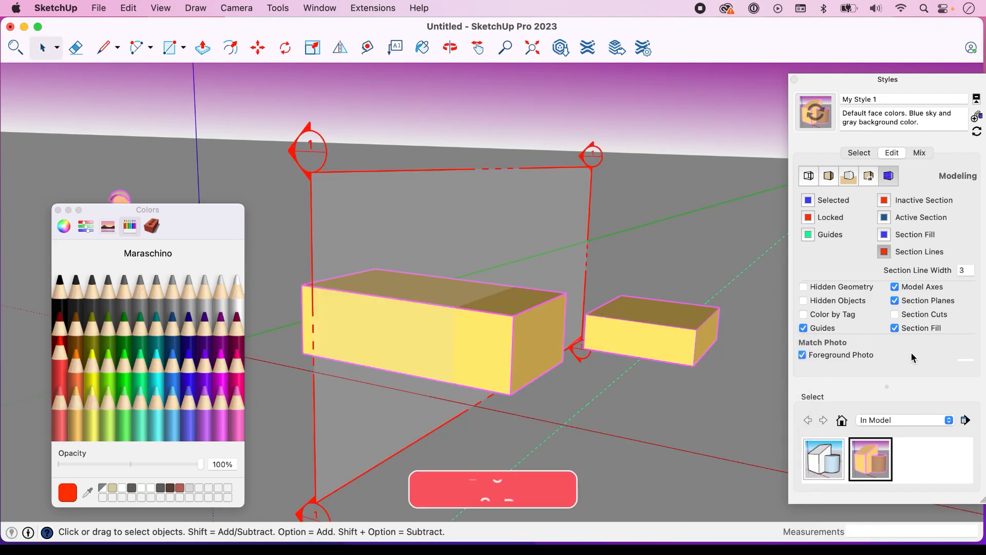
Compare both boxes with Section Cuts on and off, and leave Section Cuts turned on
click(895, 314)
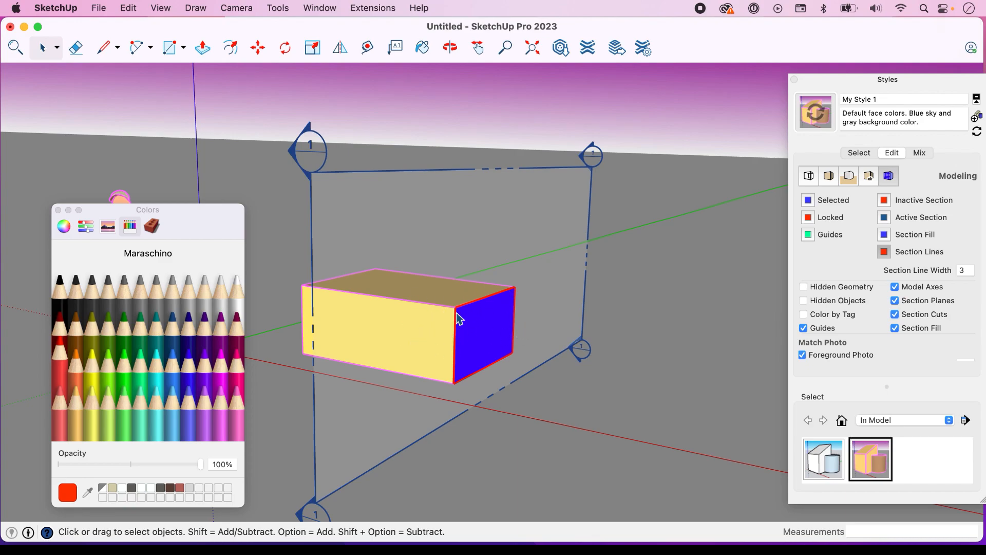
click(895, 314)
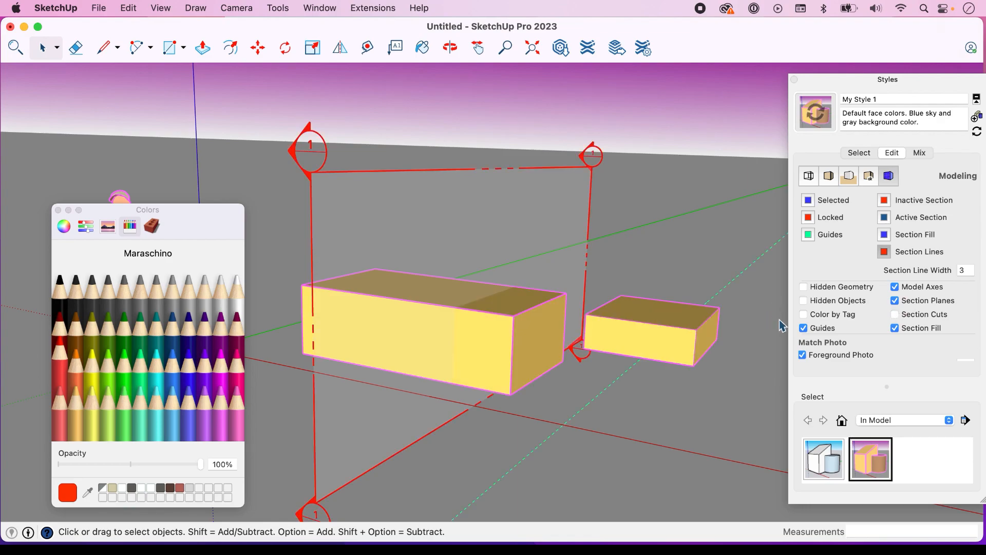
click(896, 315)
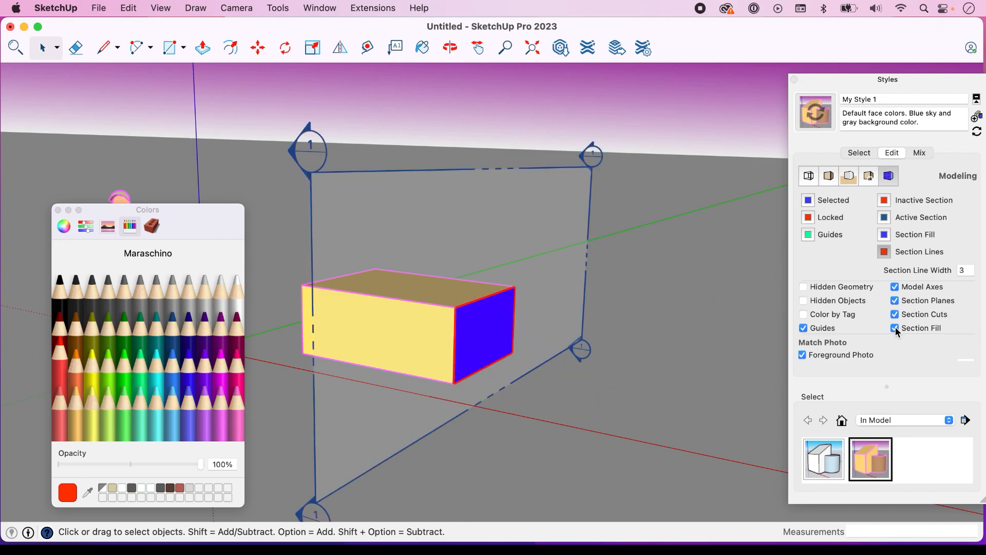
Preview the cut box without Section Fill and without Section Planes, turning each display option back on
click(896, 329)
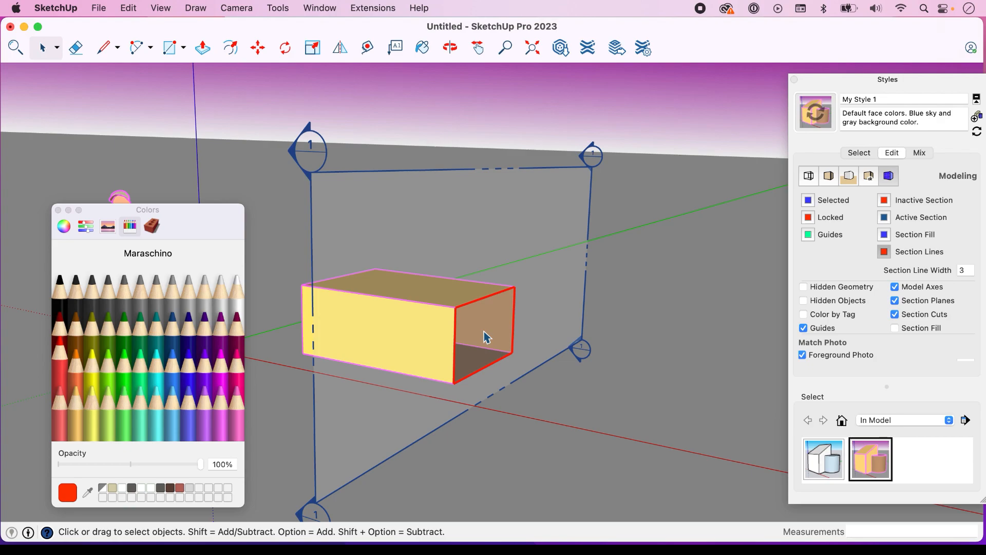
click(895, 328)
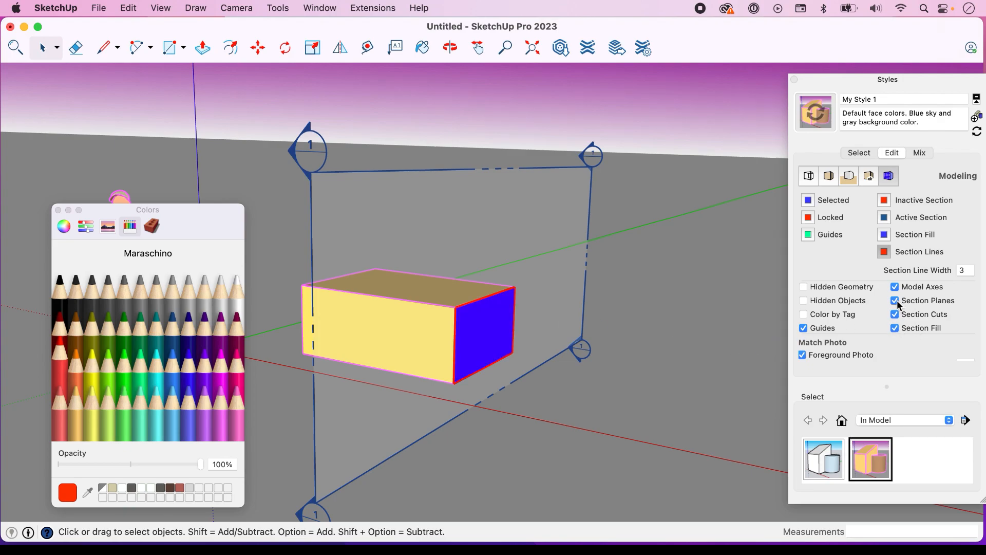
click(896, 302)
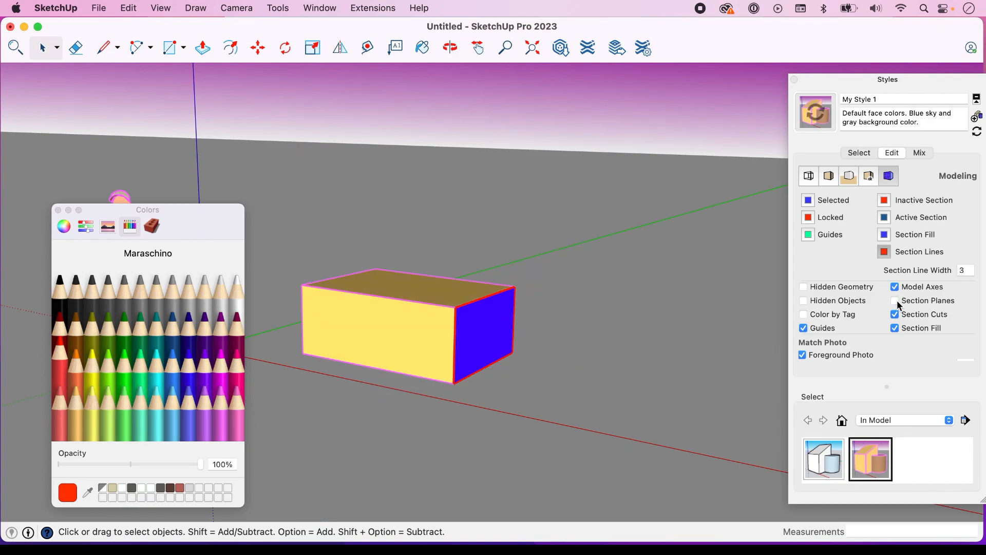
click(898, 302)
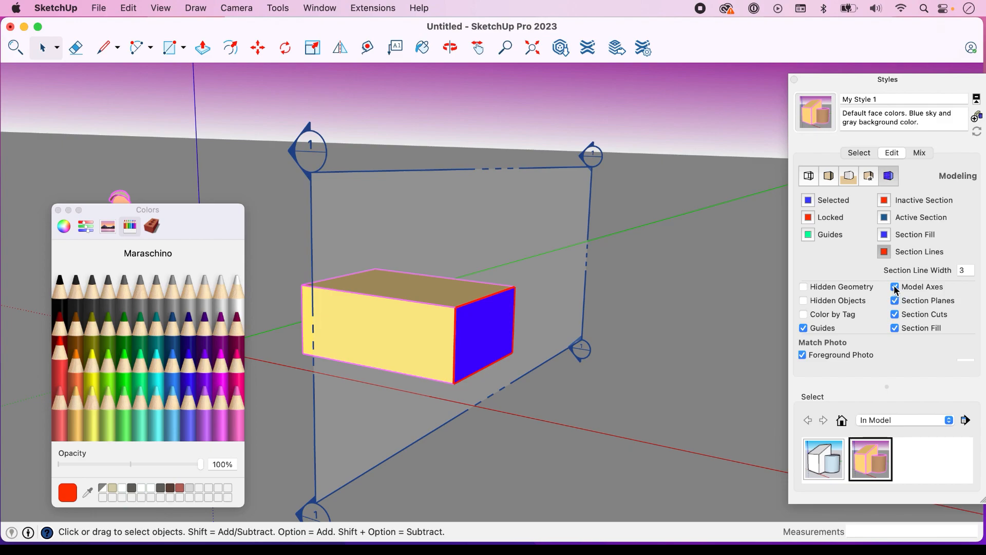
Update My Style 1 with the model axes hidden and turn the axes display back on
click(897, 288)
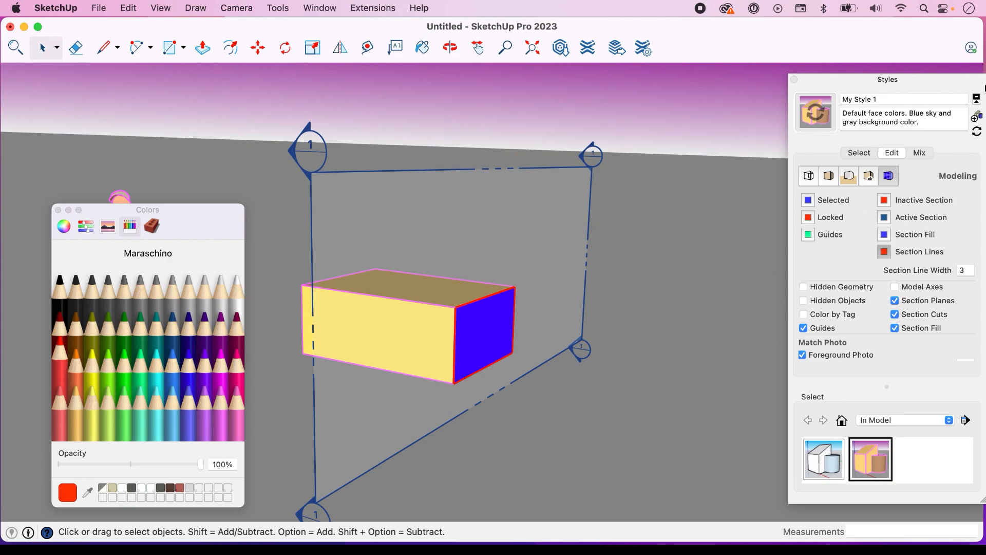
click(978, 132)
click(896, 287)
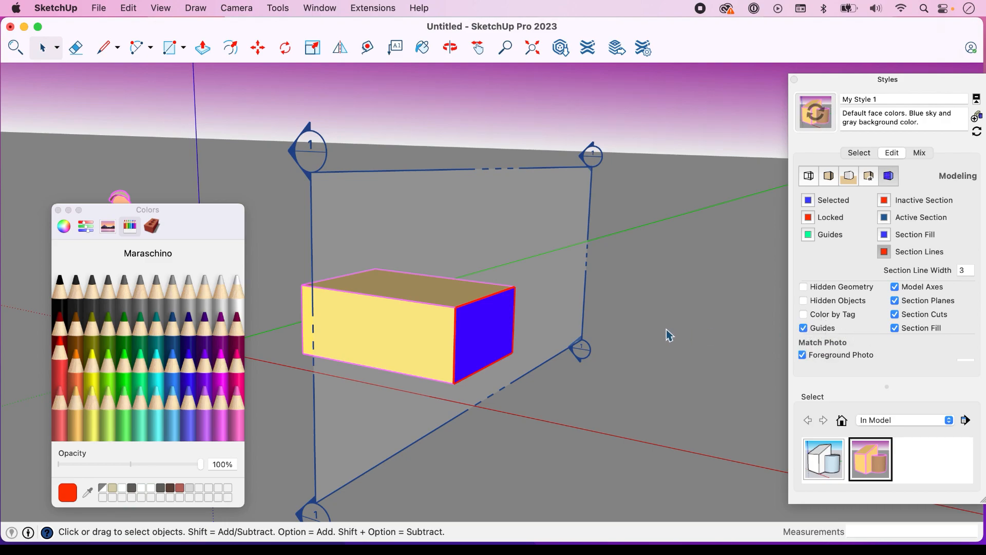
Turn off the section plane's active cut and deselect the plane
click(591, 165)
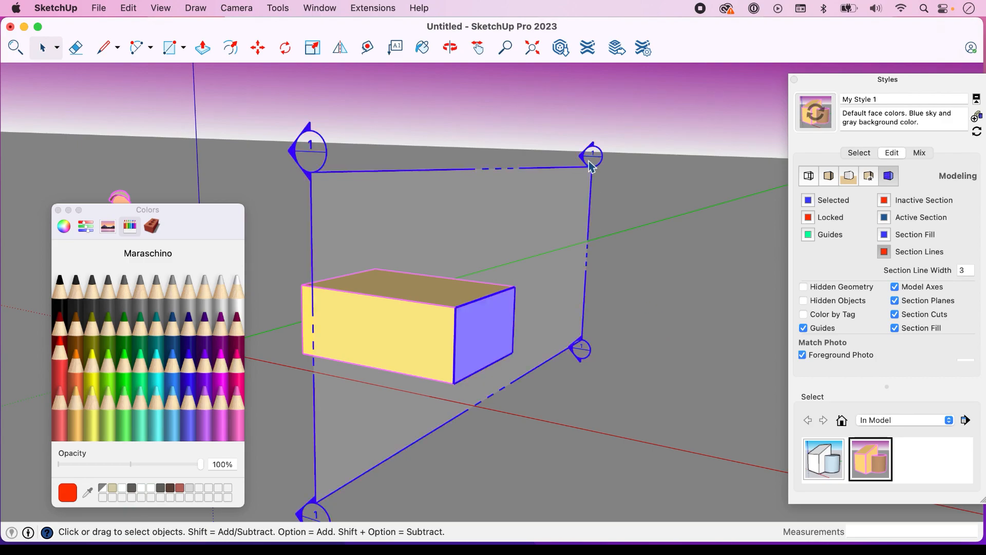
right_click(590, 165)
click(646, 262)
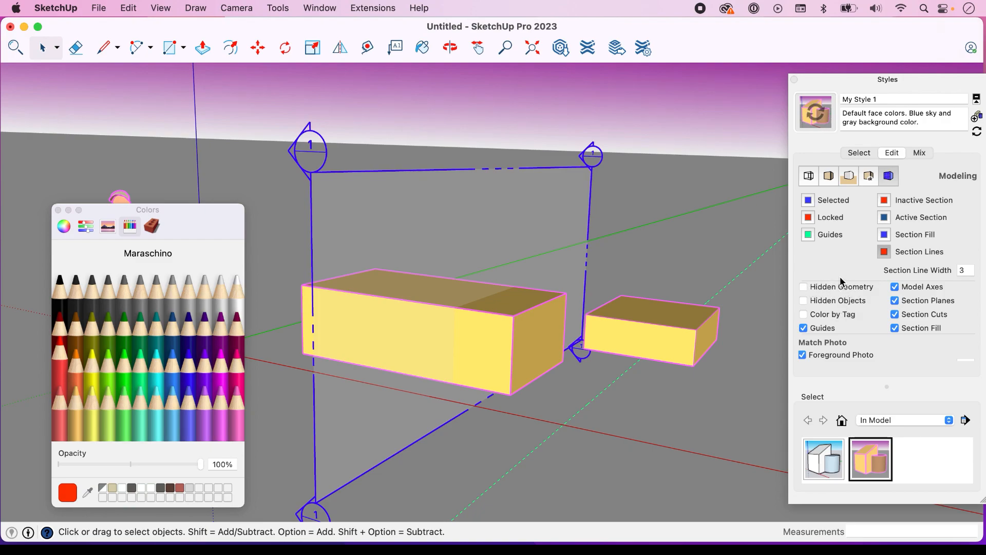
click(737, 252)
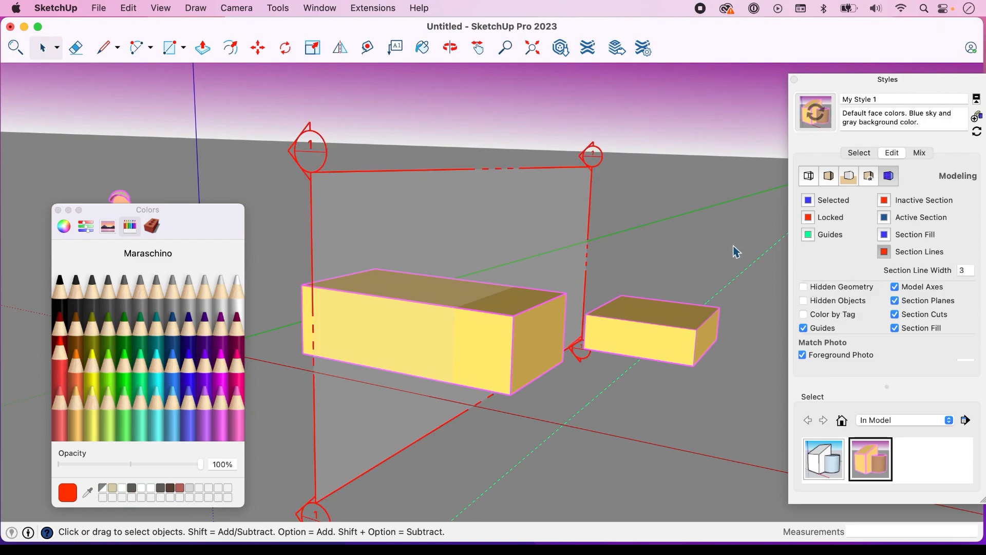
Hide the smaller box and turn on the display of Hidden Objects, leaving Hidden Geometry off
click(670, 334)
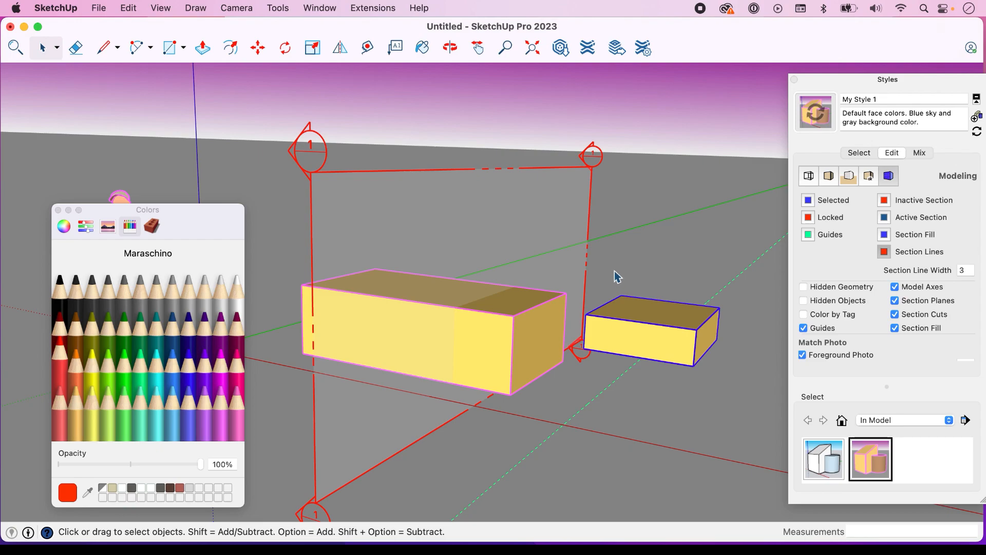
right_click(650, 321)
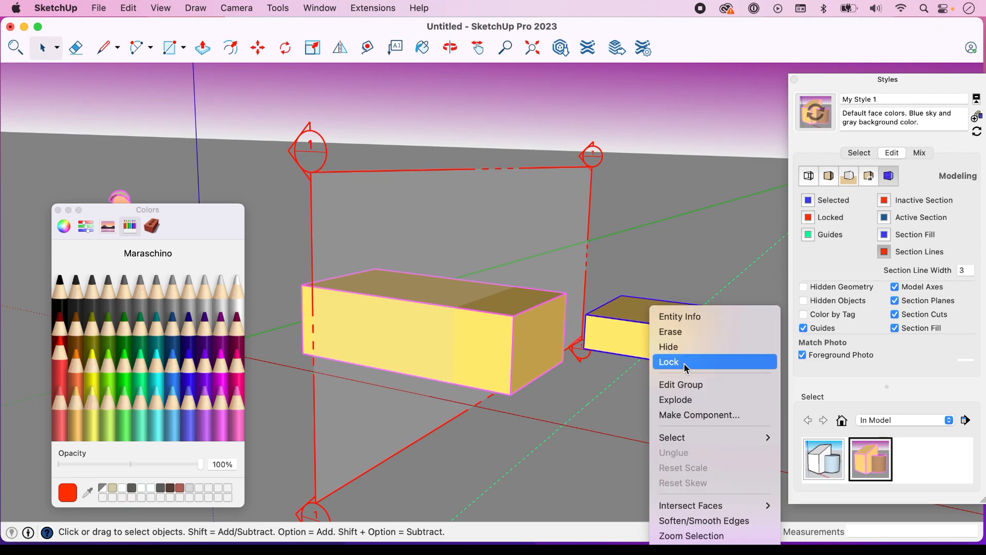
click(678, 346)
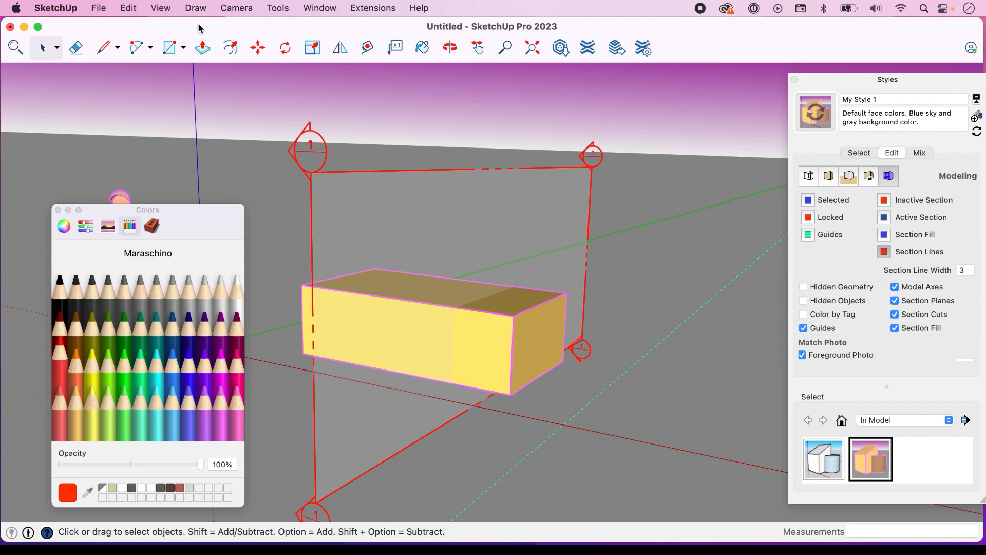
click(160, 8)
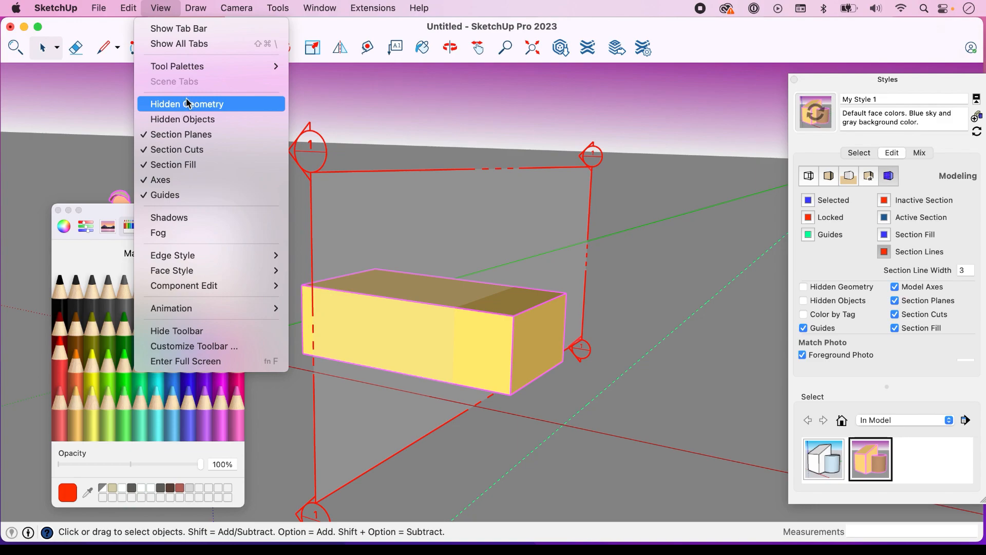
click(704, 272)
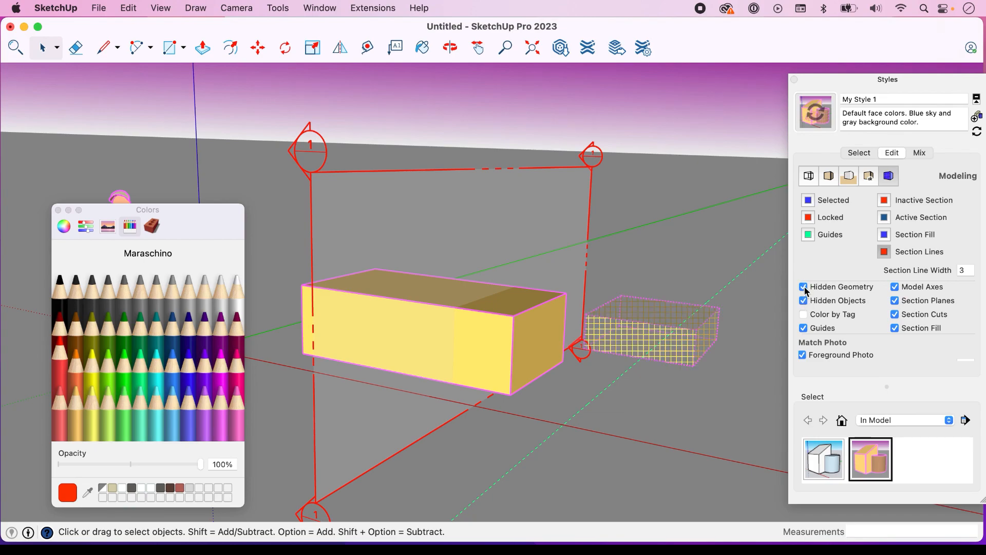
click(804, 288)
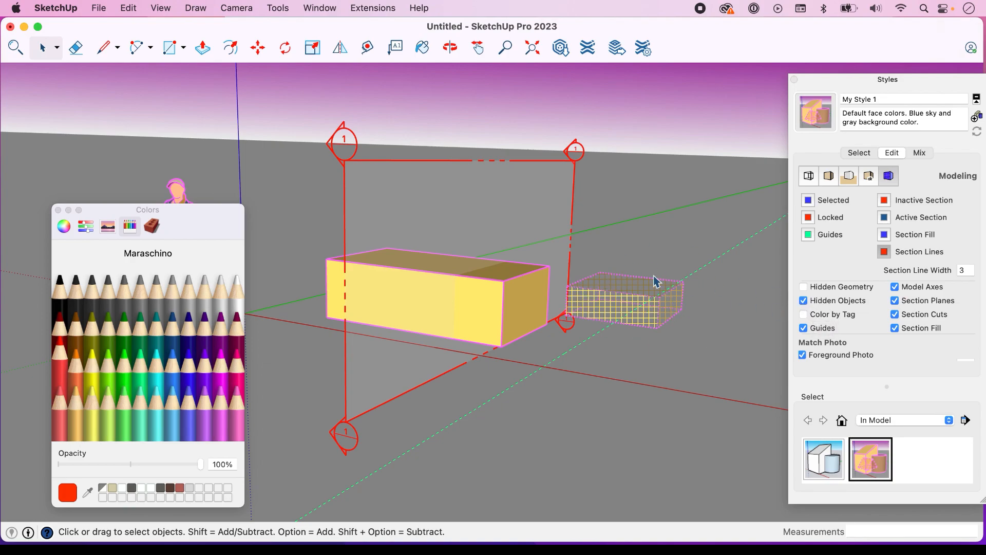
Delete the section plane around the boxes from the model
double_click(577, 151)
right_click(578, 150)
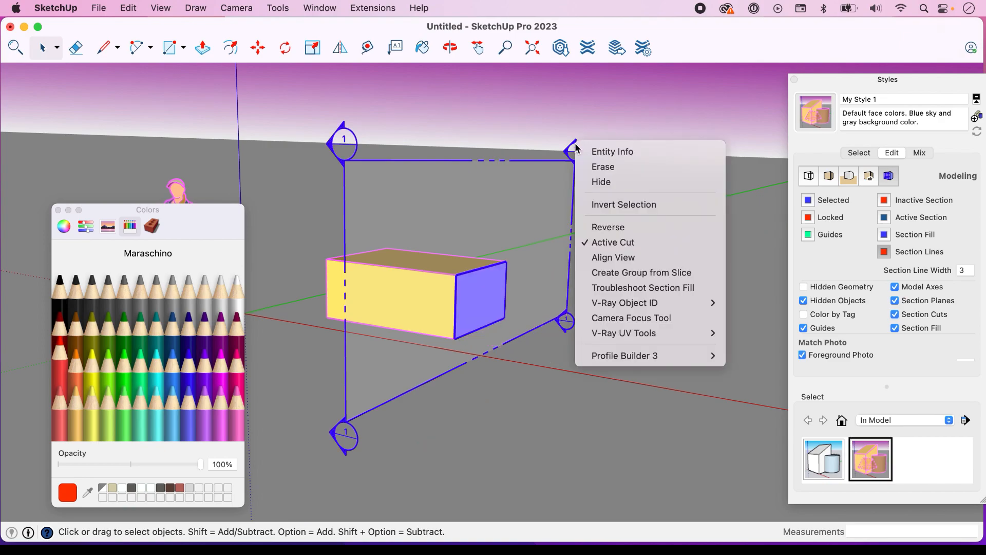
click(555, 159)
key(Delete)
Hide the long front face of the larger box and turn on Hidden Geometry to display it
click(804, 289)
click(804, 288)
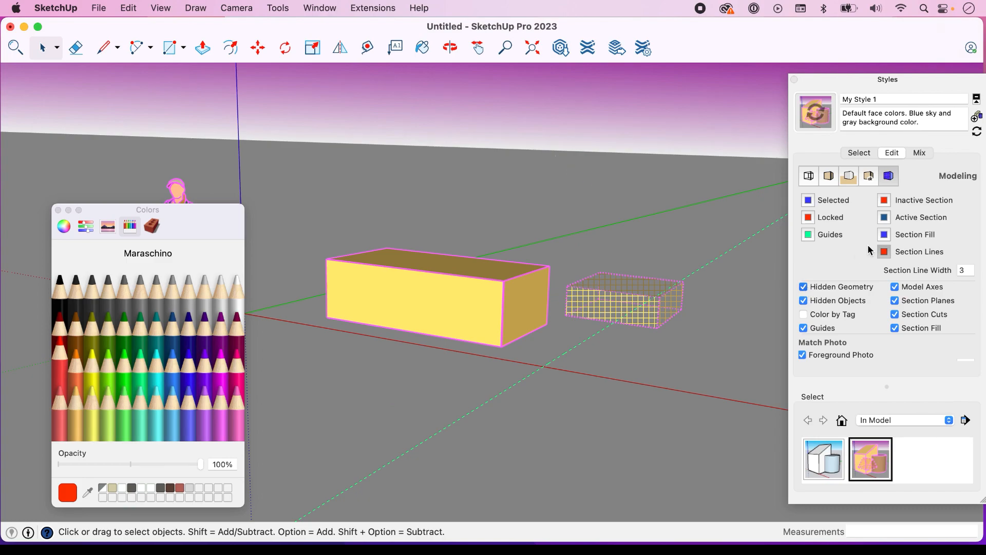
click(459, 322)
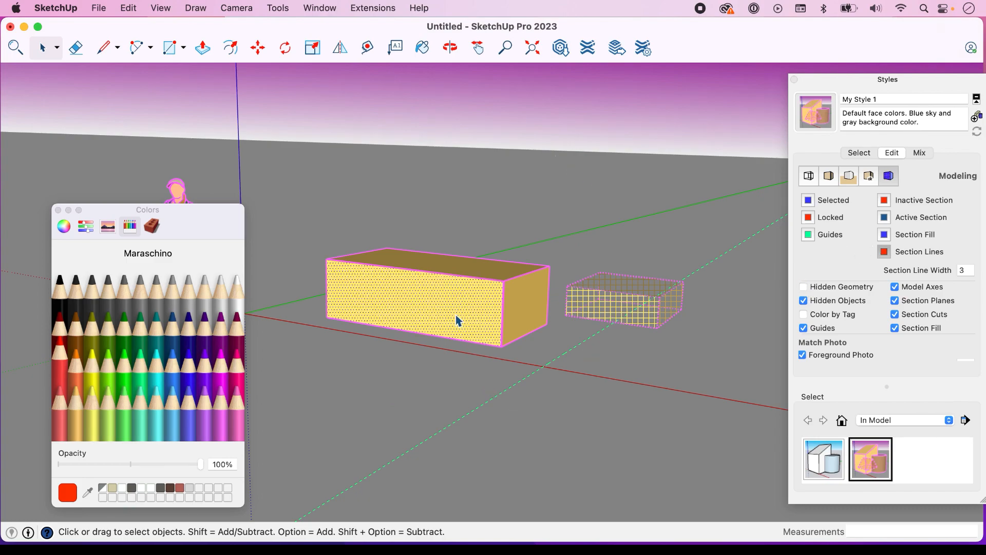
right_click(460, 322)
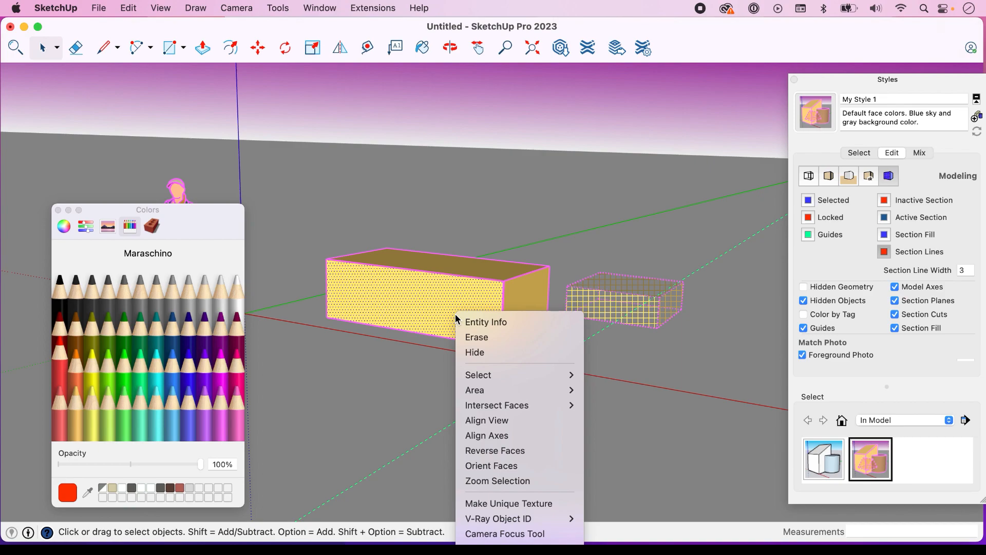
click(492, 353)
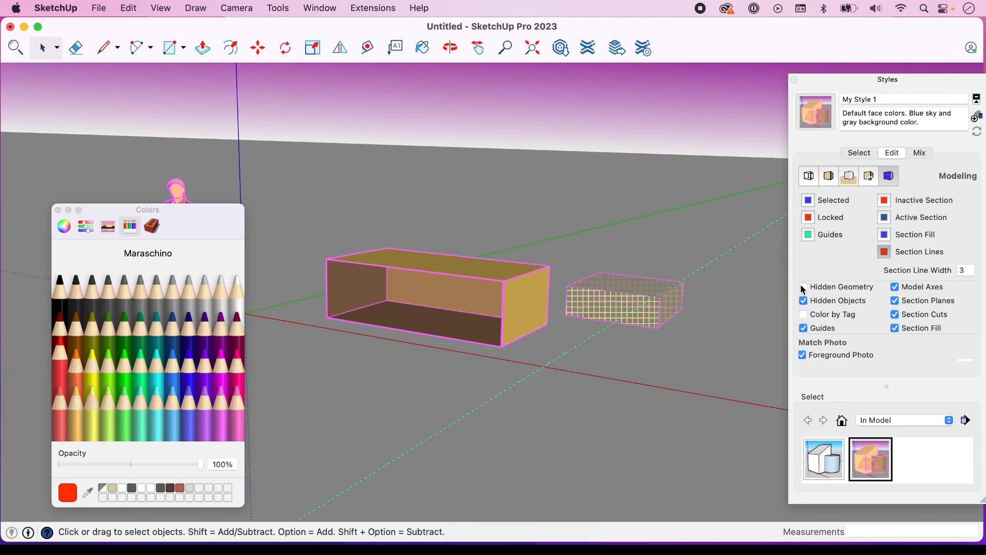
key(alt+h)
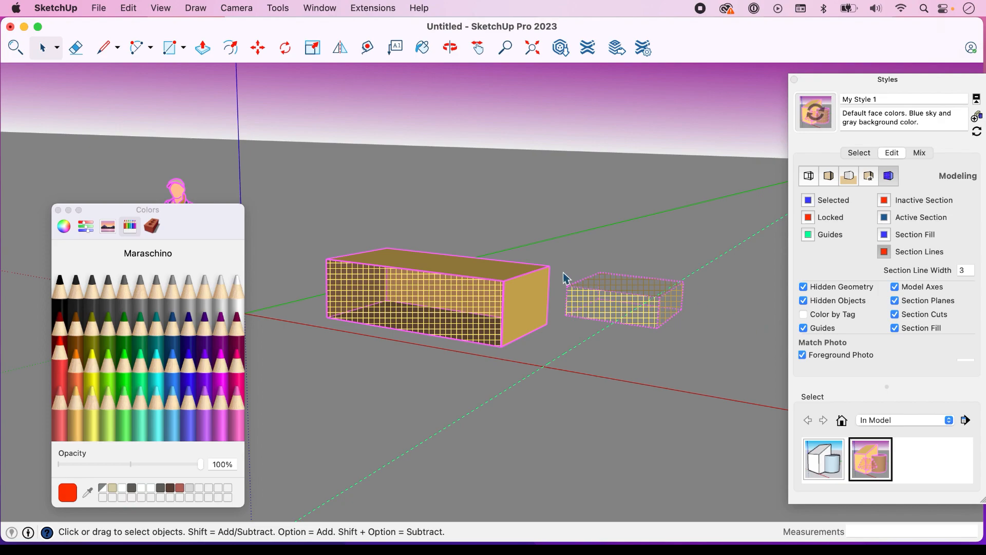
Update My Style 1 with the Hidden Geometry display turned on and create a new style from it
click(978, 133)
click(976, 119)
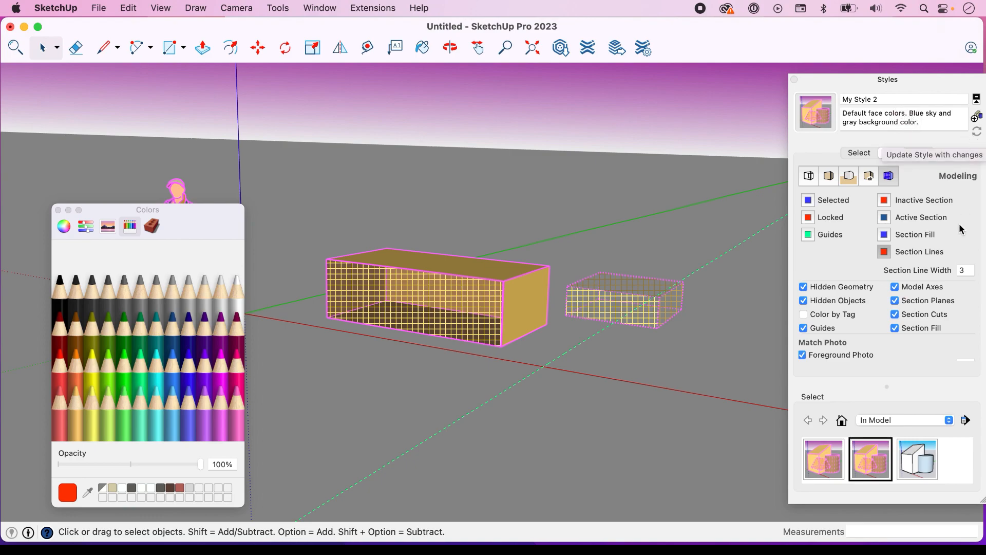
Apply Simple Style from the in-model styles and reposition the Styles window over the model
click(922, 156)
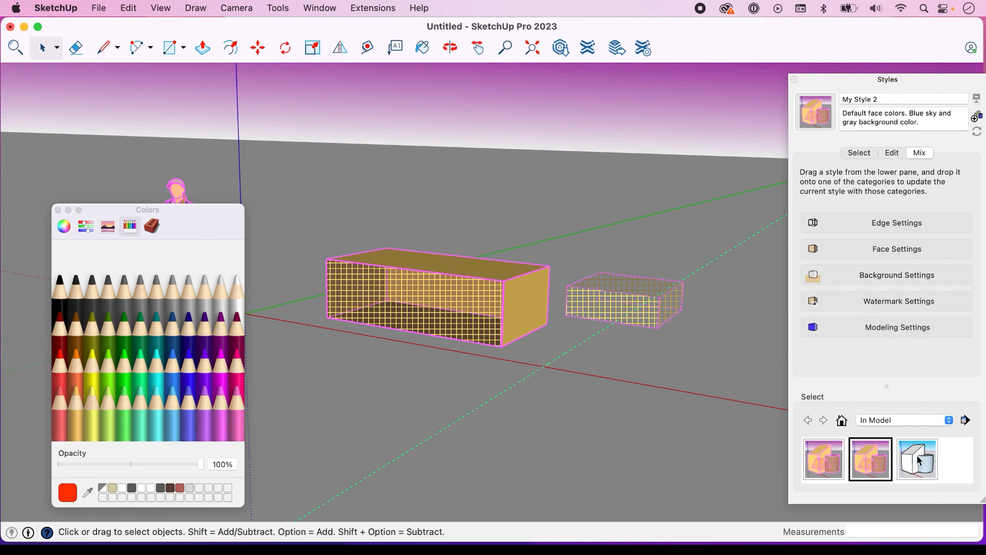
click(859, 153)
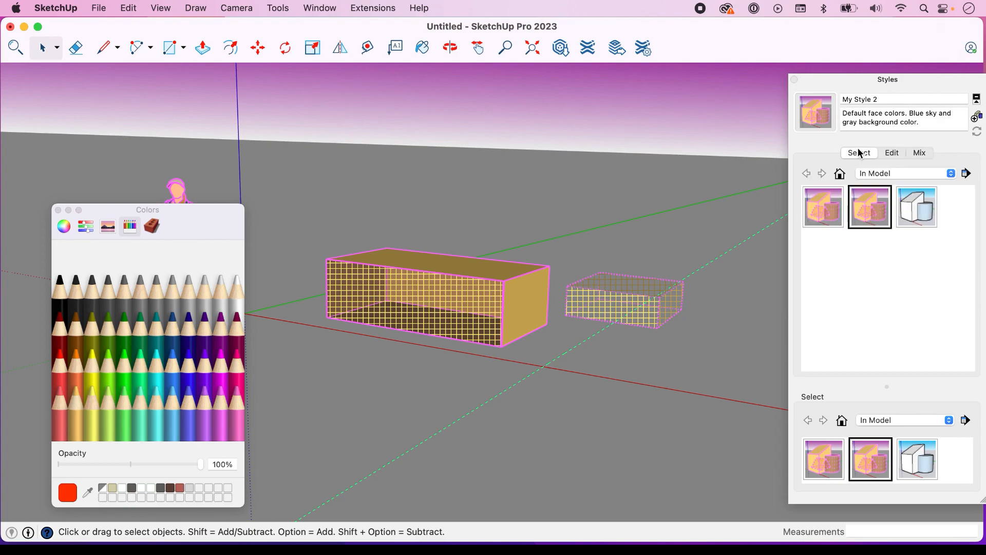
click(912, 222)
drag(871, 82, 639, 68)
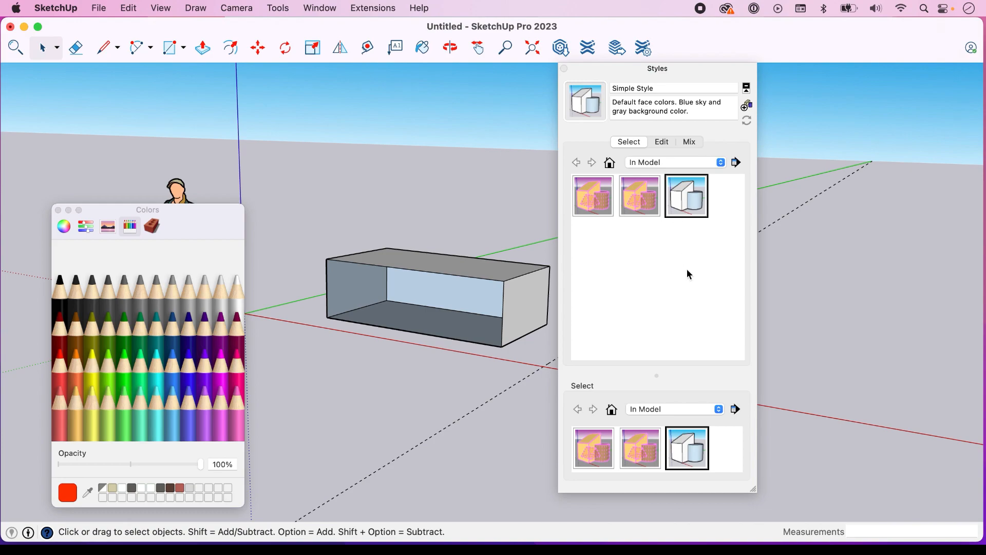
Mix the watermark settings and modeling settings of My Style 2 into Simple Style
click(693, 143)
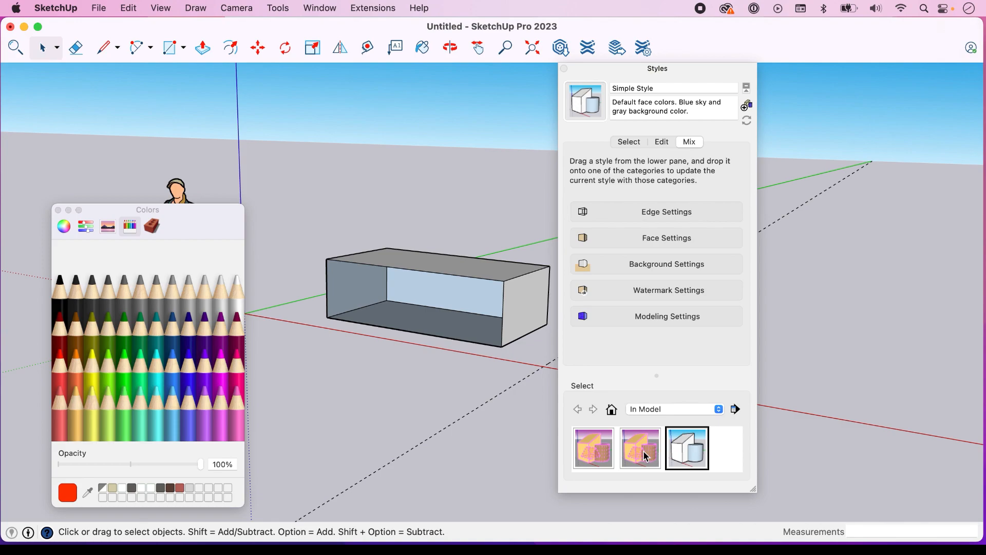
drag(650, 434, 667, 288)
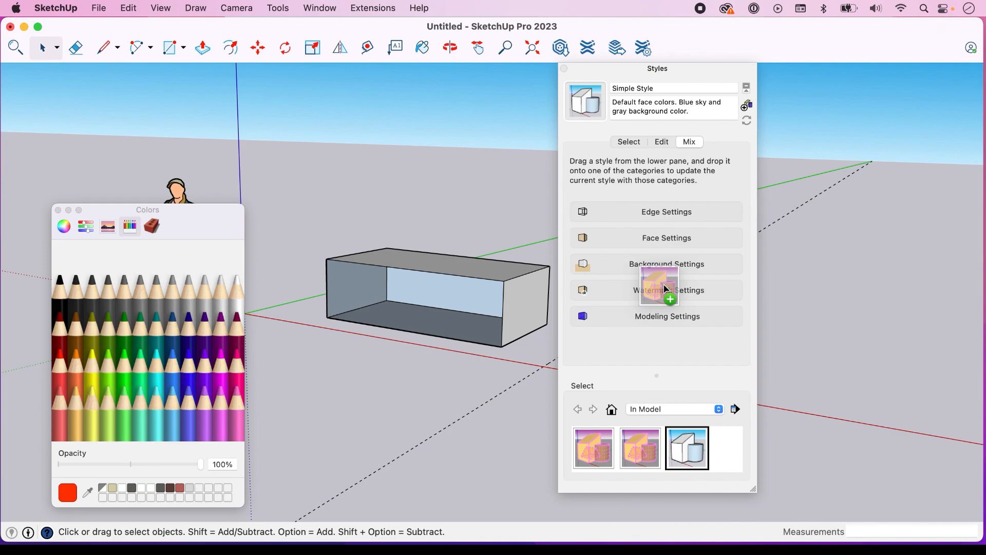
drag(666, 289, 663, 211)
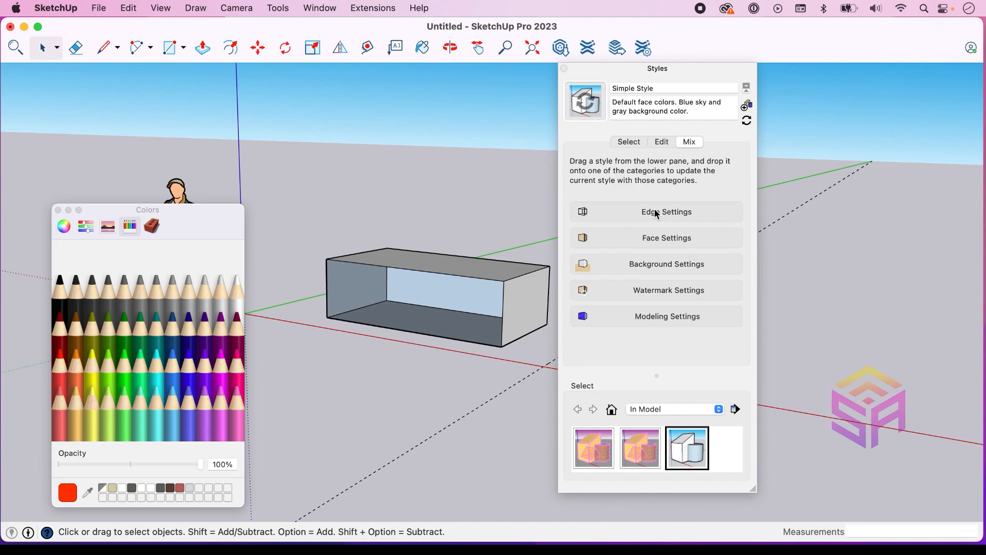
drag(642, 454, 656, 322)
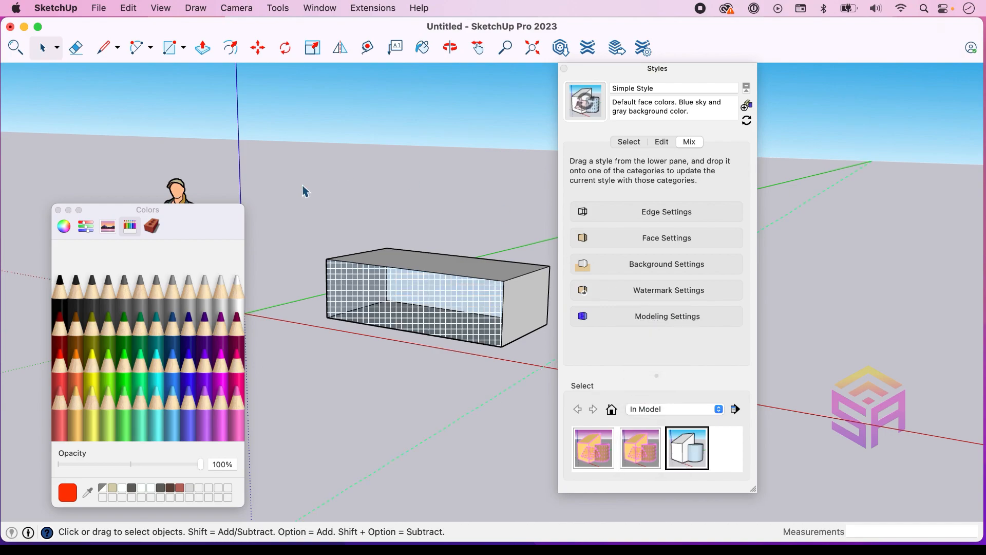